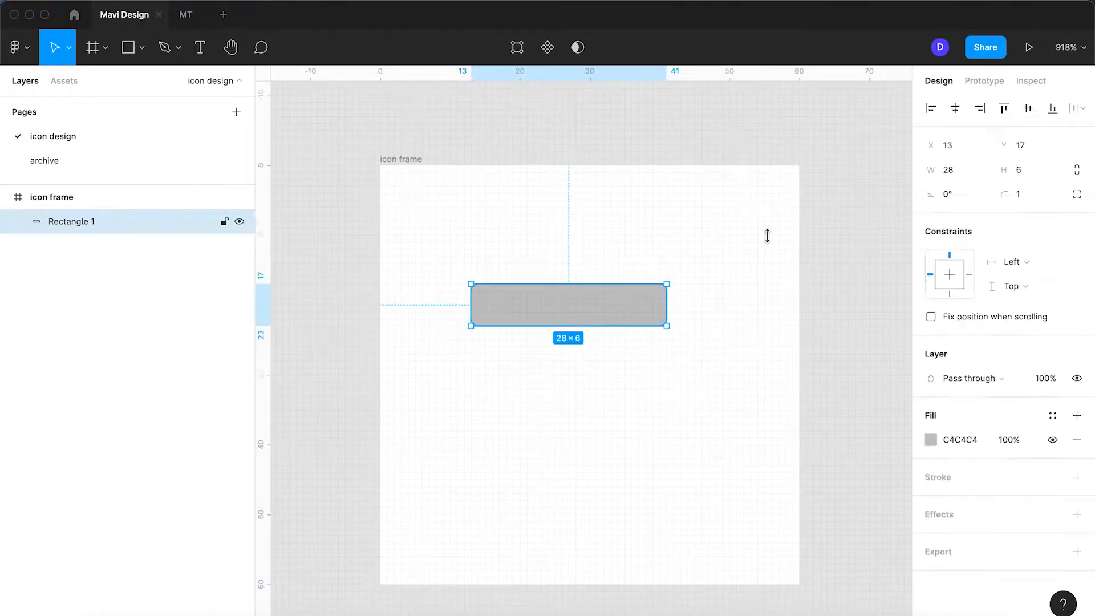
# - Center the 28×6 rectangle horizontally in the icon frame and add a 26×32 rectangle at X 17, Y 20
pyautogui.click(955, 108)
pyautogui.moveTo(607, 310); pyautogui.dragTo(579, 526)
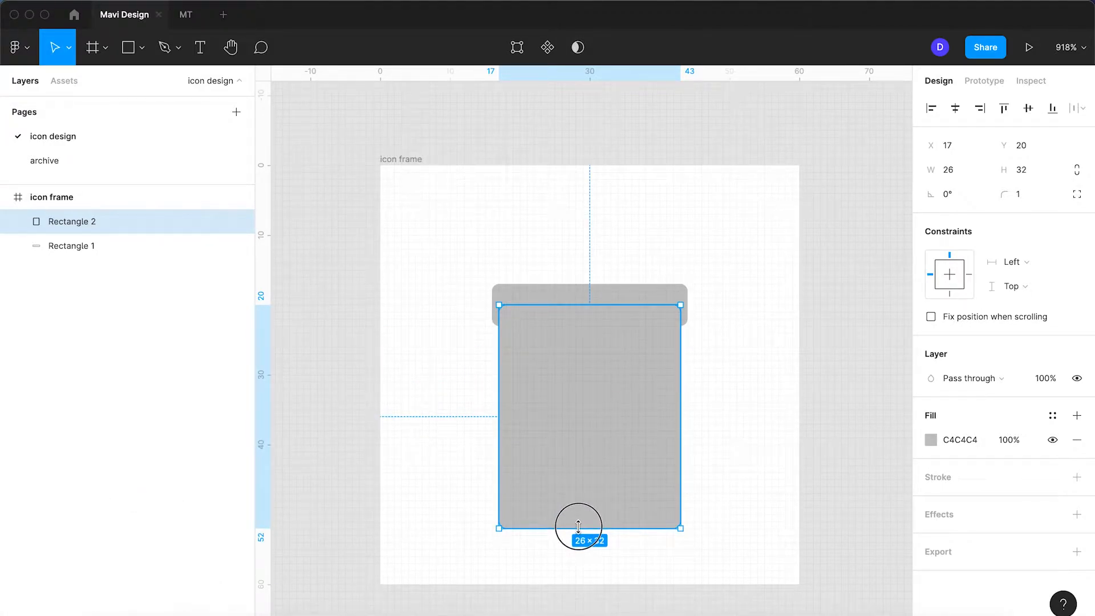
# - Set the corner radius of both the tall body rectangle and the wide cap rectangle to 3
pyautogui.moveTo(1002, 196); pyautogui.dragTo(1016, 194)
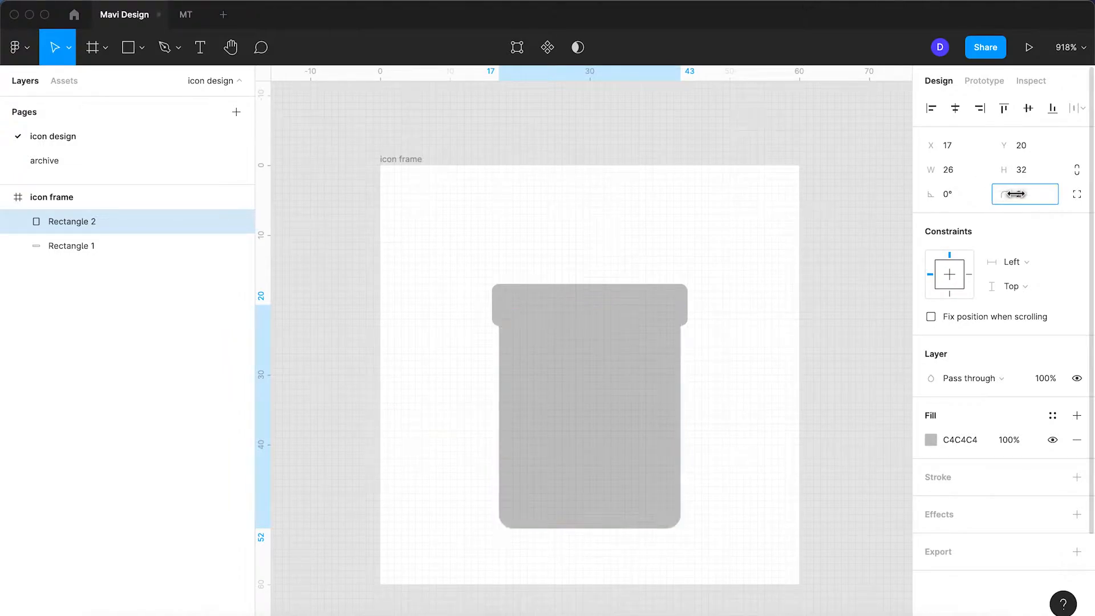
pyautogui.click(741, 313)
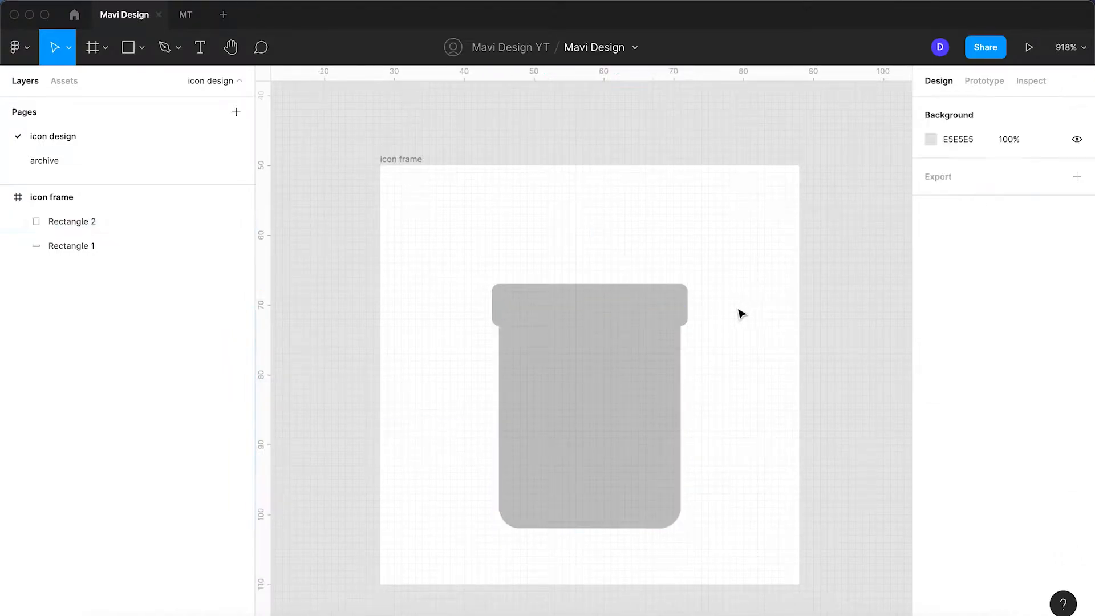
pyautogui.click(685, 297)
pyautogui.moveTo(1009, 195); pyautogui.dragTo(1013, 197)
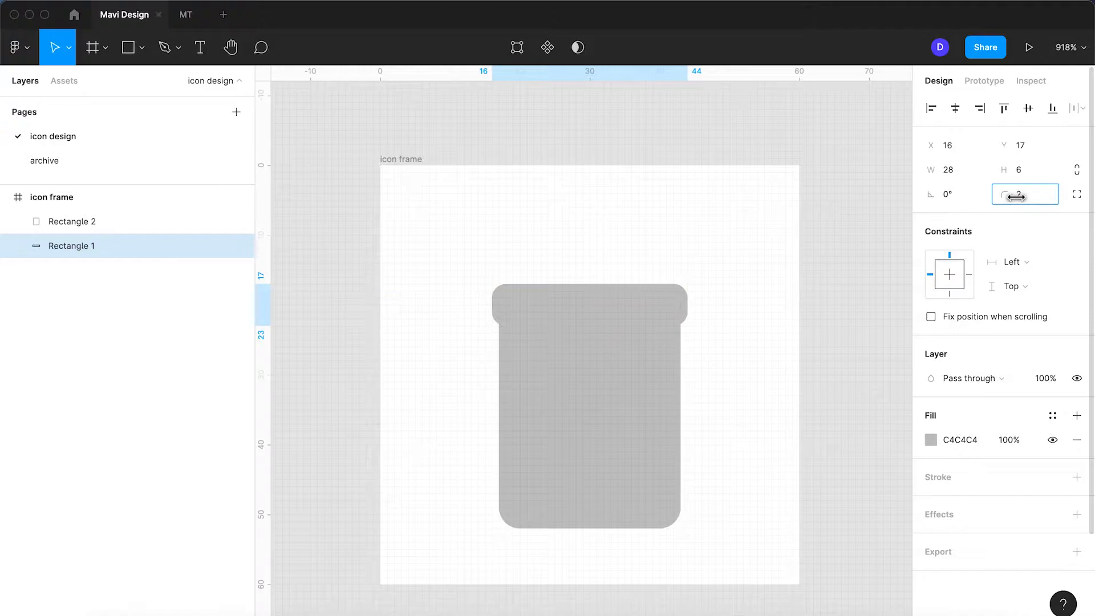
pyautogui.click(787, 335)
pyautogui.click(689, 317)
pyautogui.scroll(5, 683, 317)
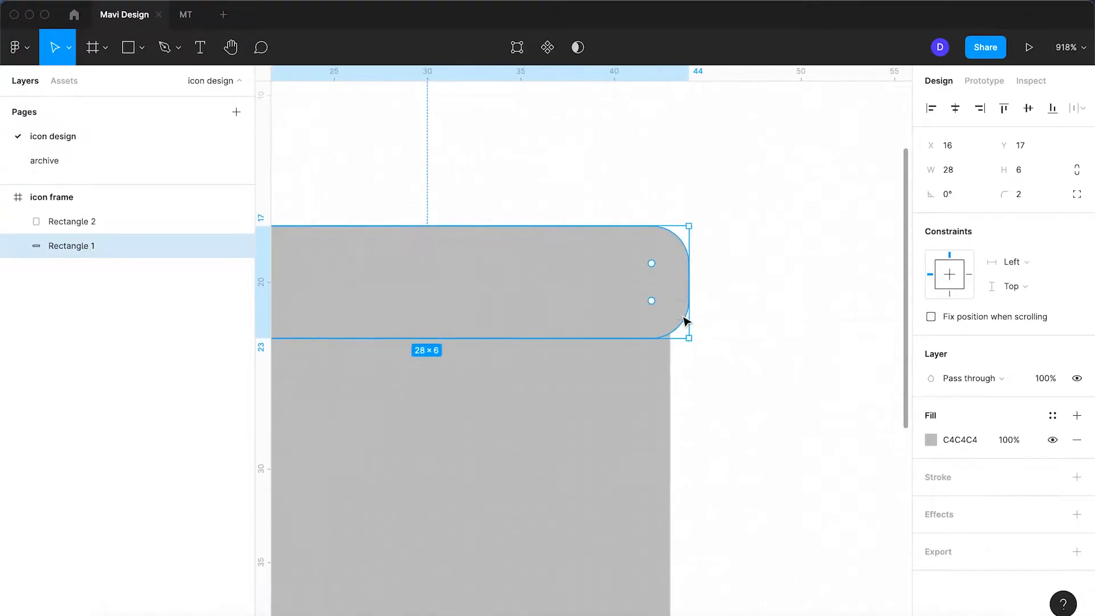
pyautogui.moveTo(655, 304)
pyautogui.moveTo(1008, 195); pyautogui.dragTo(1020, 196)
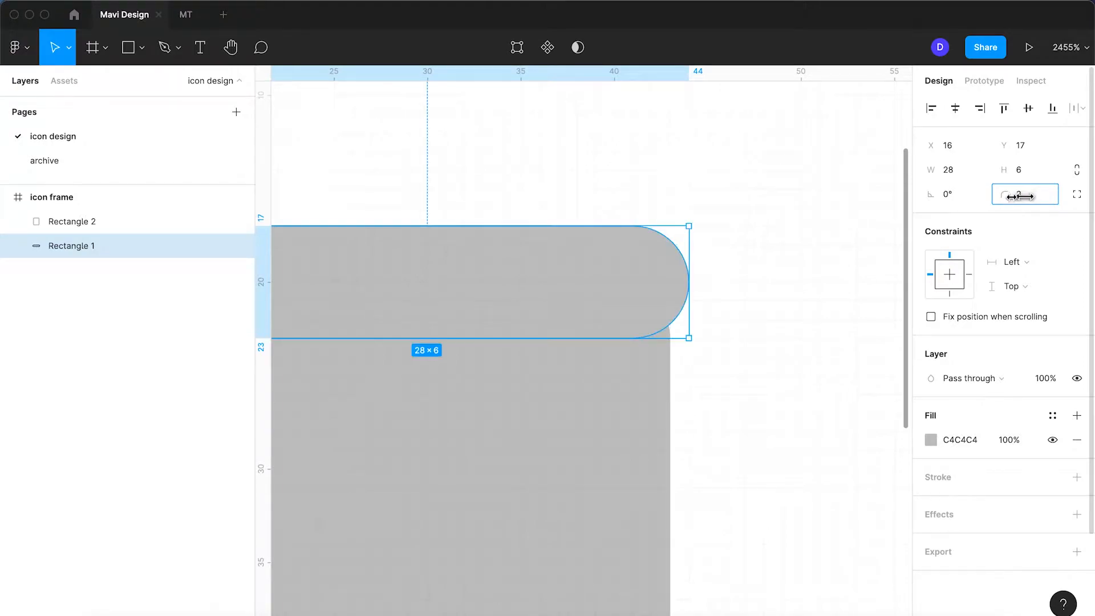
pyautogui.click(703, 294)
# - Edit the cap rectangle's points and set the corner radius of its two bottom corners to 1
pyautogui.doubleClick(676, 299)
pyautogui.scroll(-2, 681, 318)
pyautogui.scroll(-5, 683, 322)
pyautogui.click(683, 324)
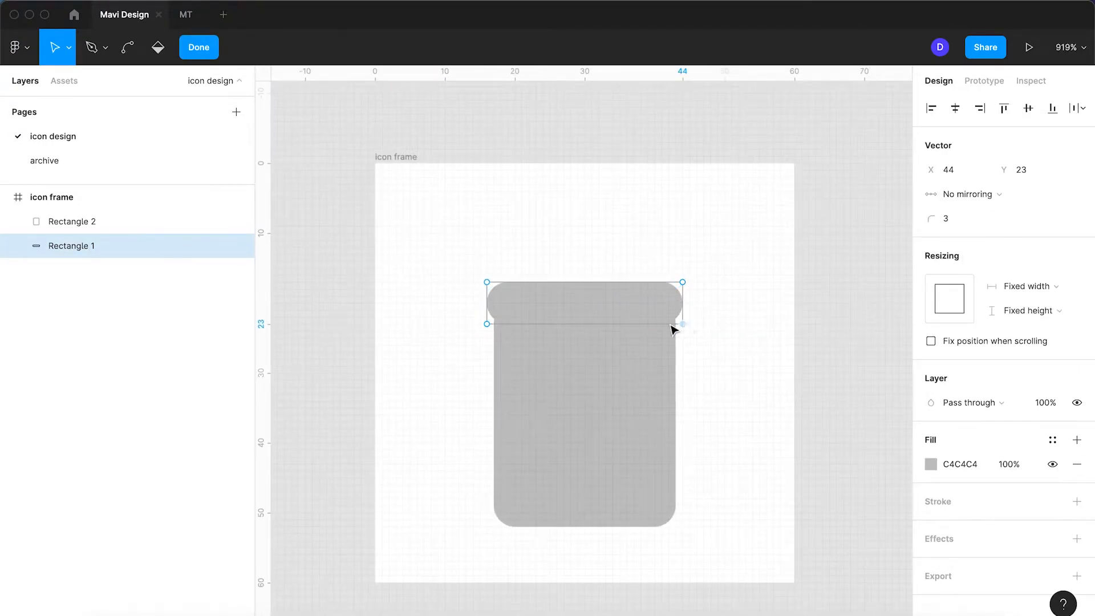
pyautogui.click(946, 222)
pyautogui.press('Down')
pyautogui.press('Down')
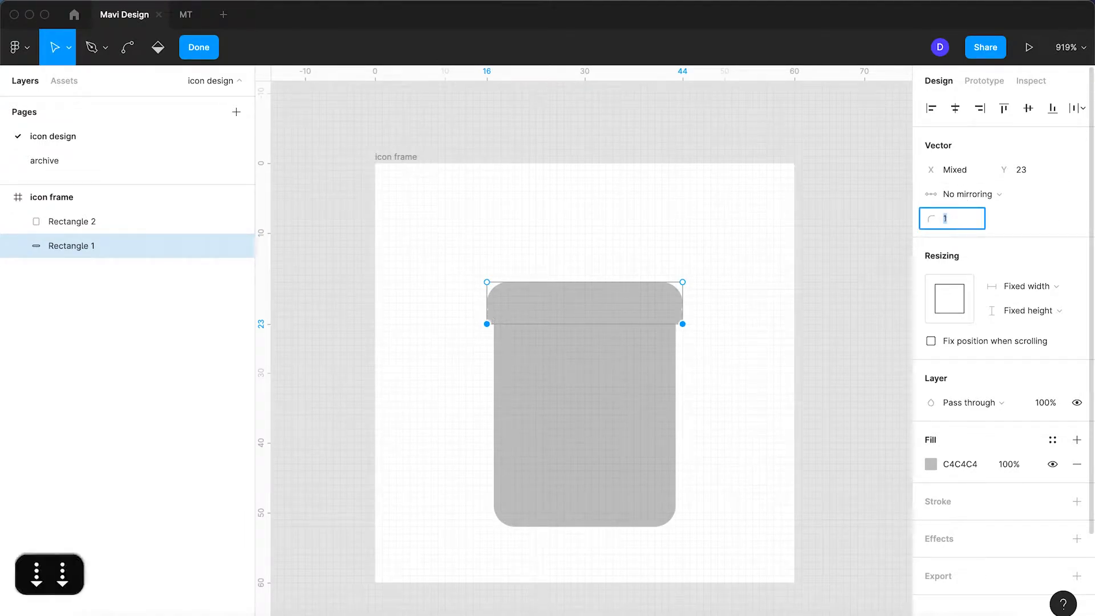
pyautogui.press('Return')
pyautogui.press('Return')
pyautogui.click(762, 404)
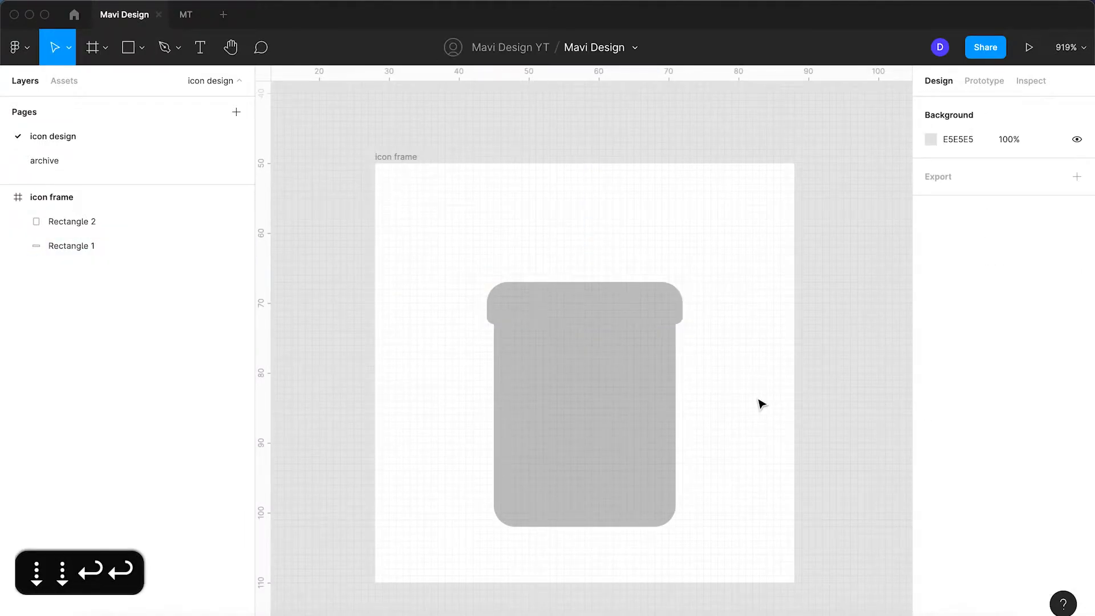
pyautogui.click(587, 309)
pyautogui.click(750, 359)
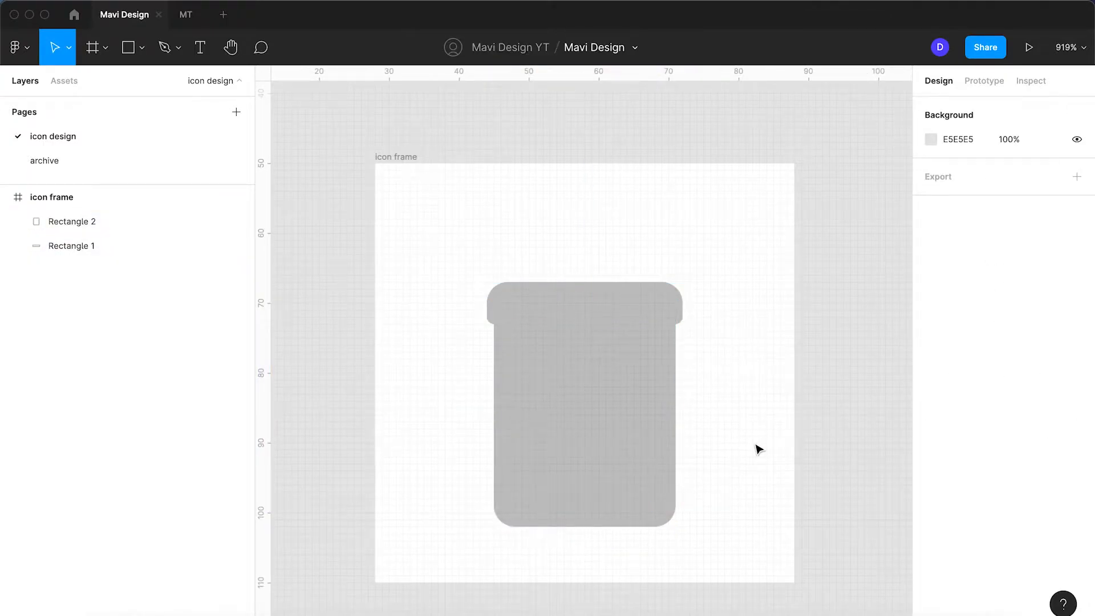
# - Draw an open Pen path from the body's bottom center at X 30, Y 52 through X 13, Y 52 to X 6.5, Y 49
pyautogui.scroll(3, 759, 449)
pyautogui.press('space')
pyautogui.moveTo(726, 465); pyautogui.dragTo(792, 410)
pyautogui.press('p')
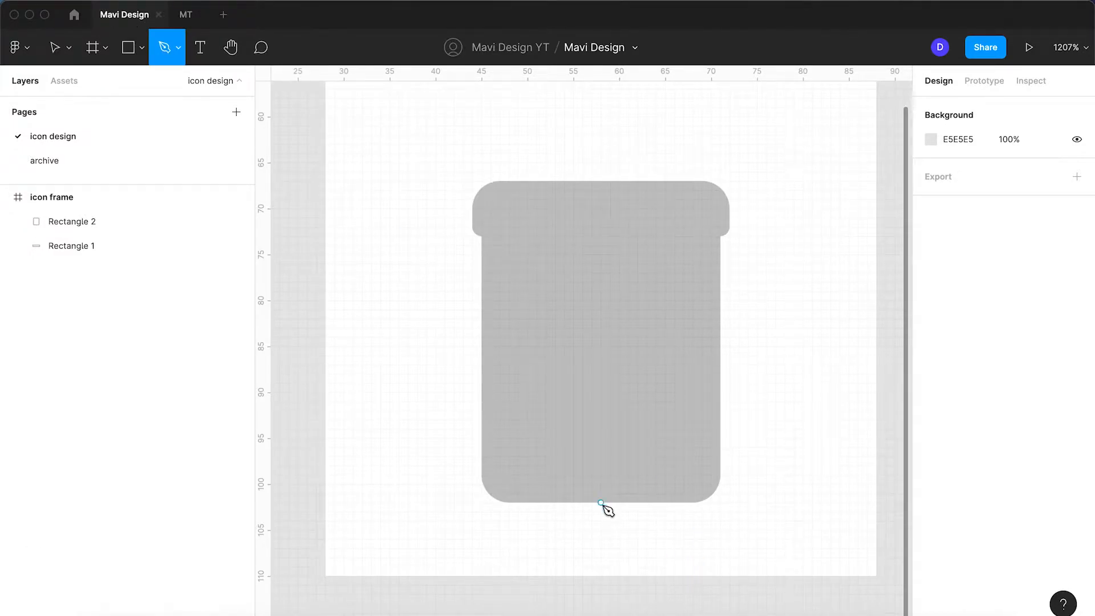
pyautogui.click(602, 503)
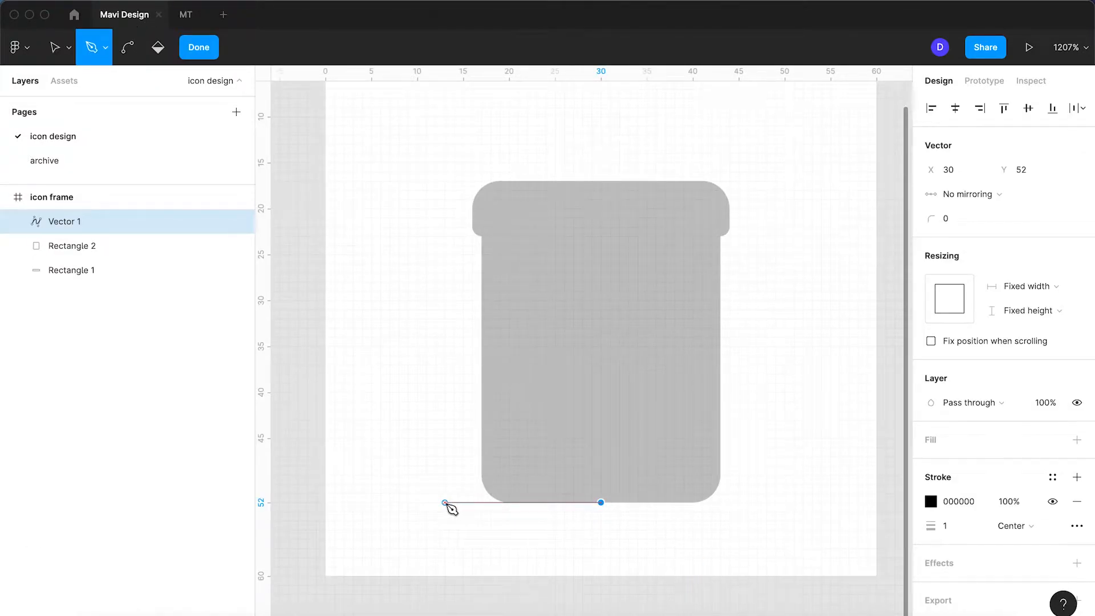
pyautogui.click(446, 503)
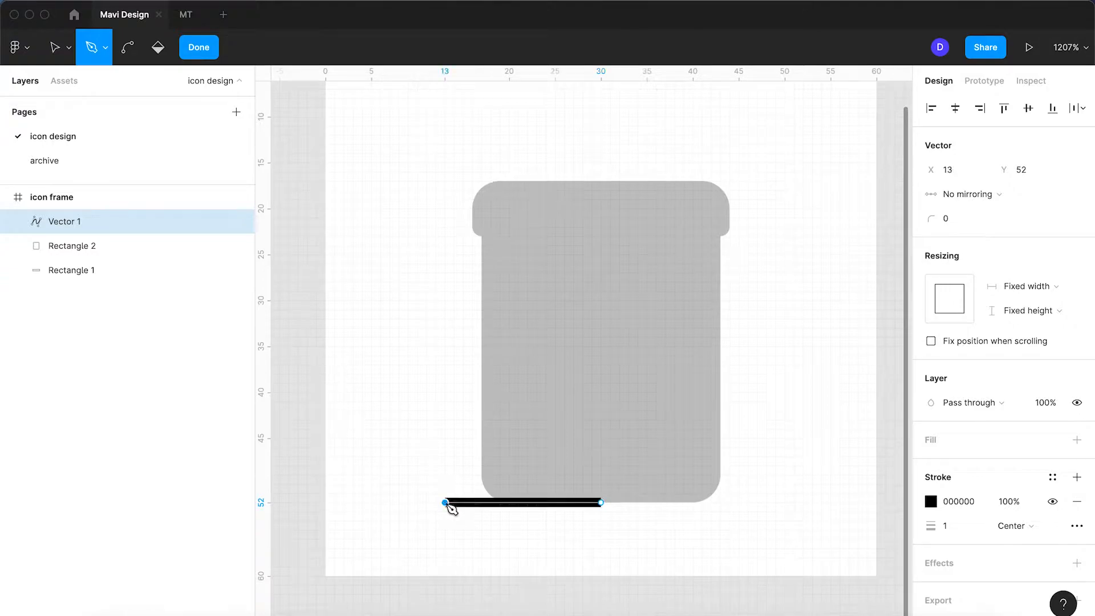
pyautogui.click(386, 475)
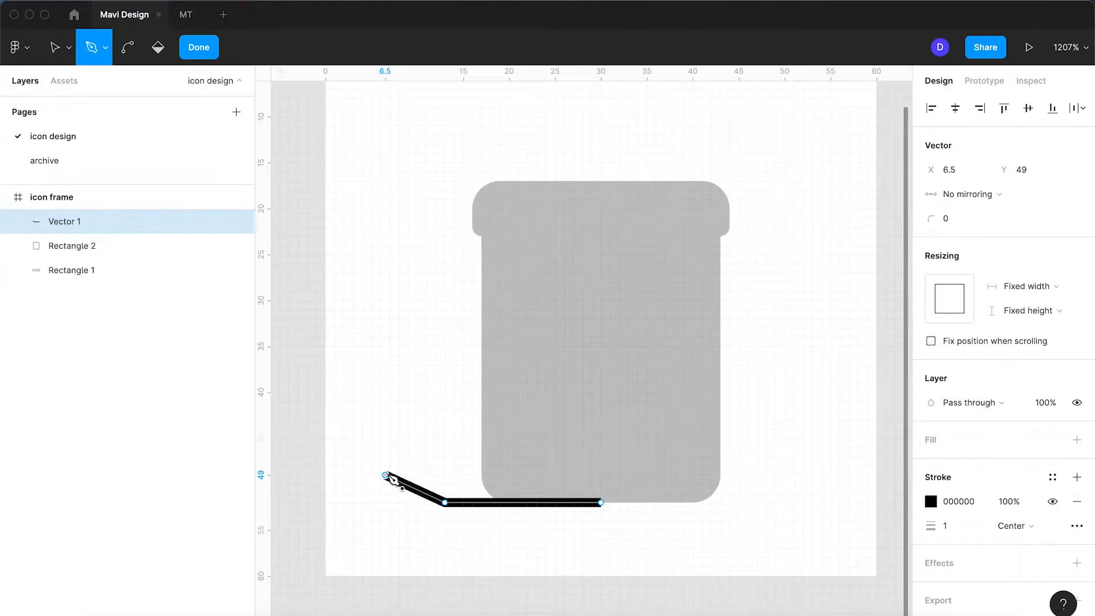
pyautogui.press('Return')
pyautogui.click(406, 452)
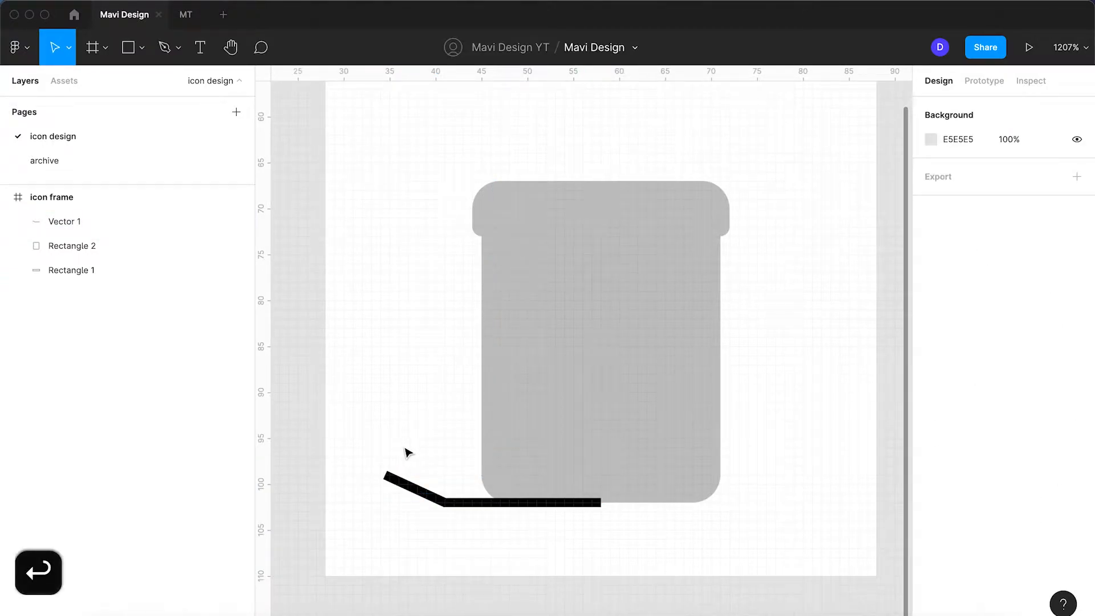
# - Set the path's corner radius to 15 and move its outer end point to X 7.5, Y 47
pyautogui.click(446, 513)
pyautogui.moveTo(1007, 194)
pyautogui.mouseDown()
pyautogui.moveTo(1026, 195)
pyautogui.moveTo(81, 195)
pyautogui.moveTo(139, 193)
pyautogui.mouseUp()
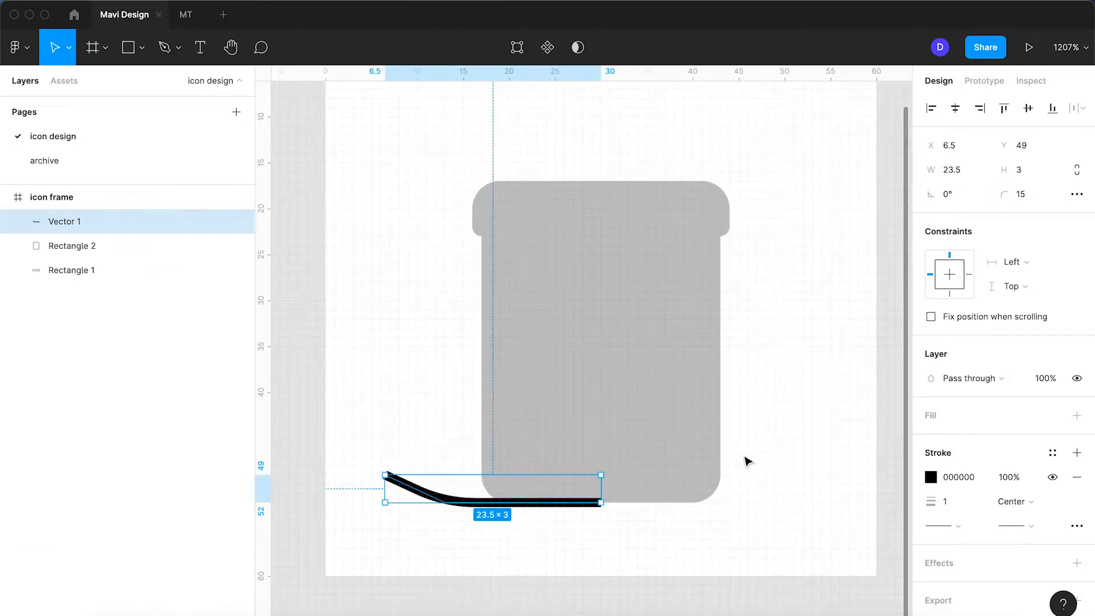
pyautogui.doubleClick(410, 492)
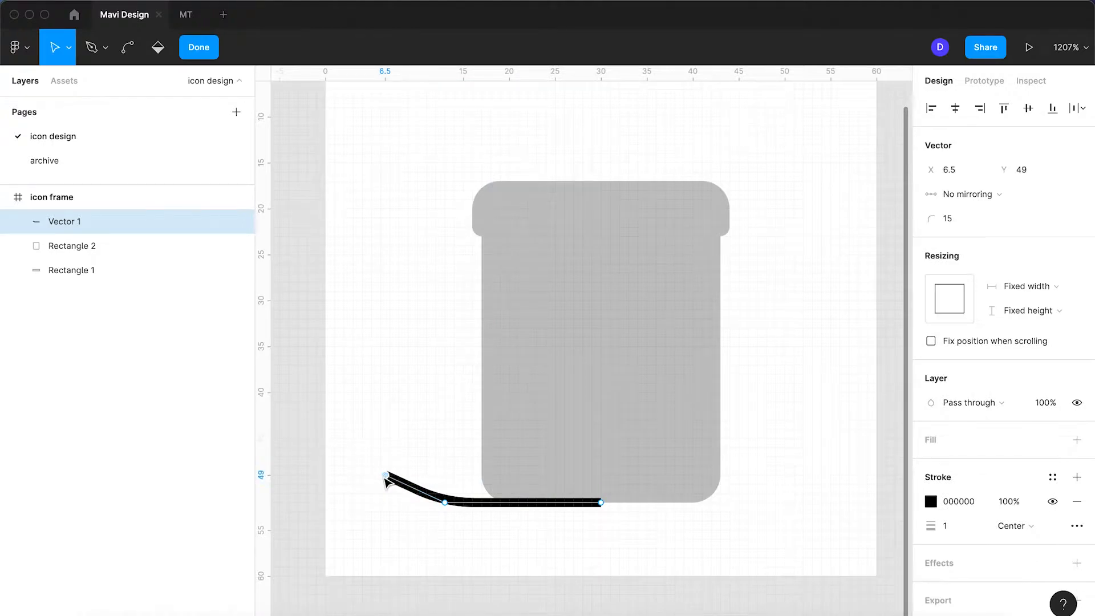
pyautogui.press('Up')
pyautogui.press('Up')
pyautogui.press('Right')
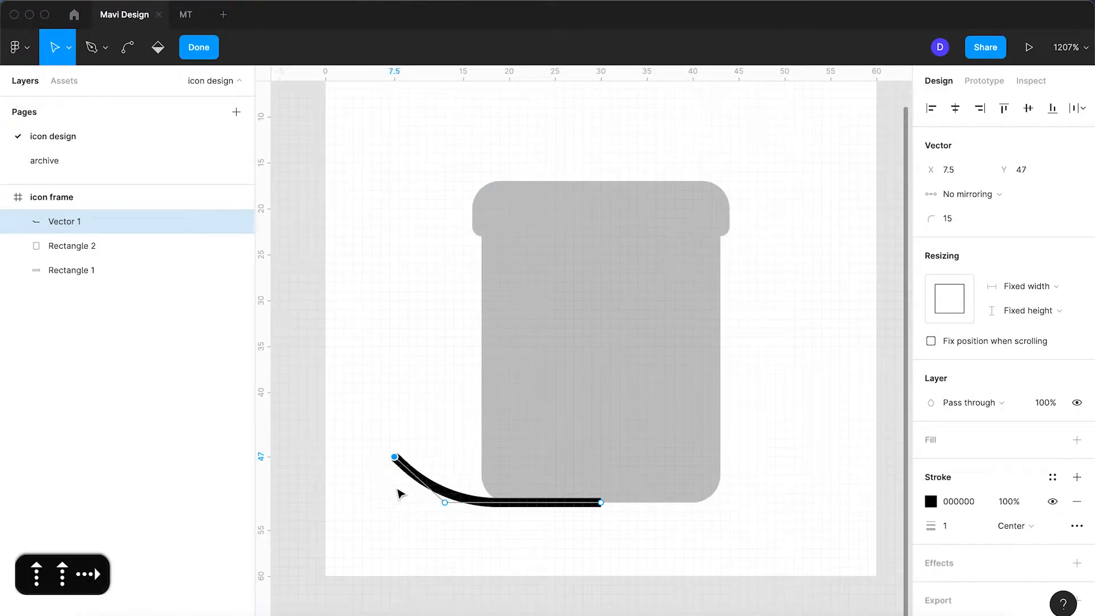
pyautogui.press('Return')
pyautogui.click(442, 360)
# - Set the path's corner radius to 9 and lower its outer end point to Y 48
pyautogui.click(455, 503)
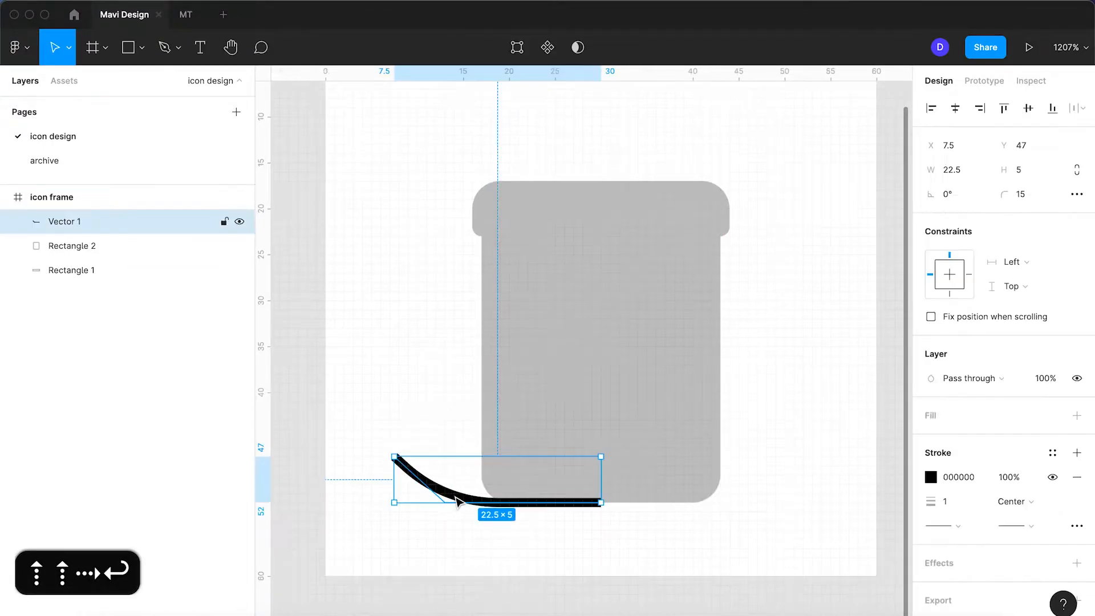
pyautogui.click(1027, 195)
pyautogui.hotkey('shift', 'Down')
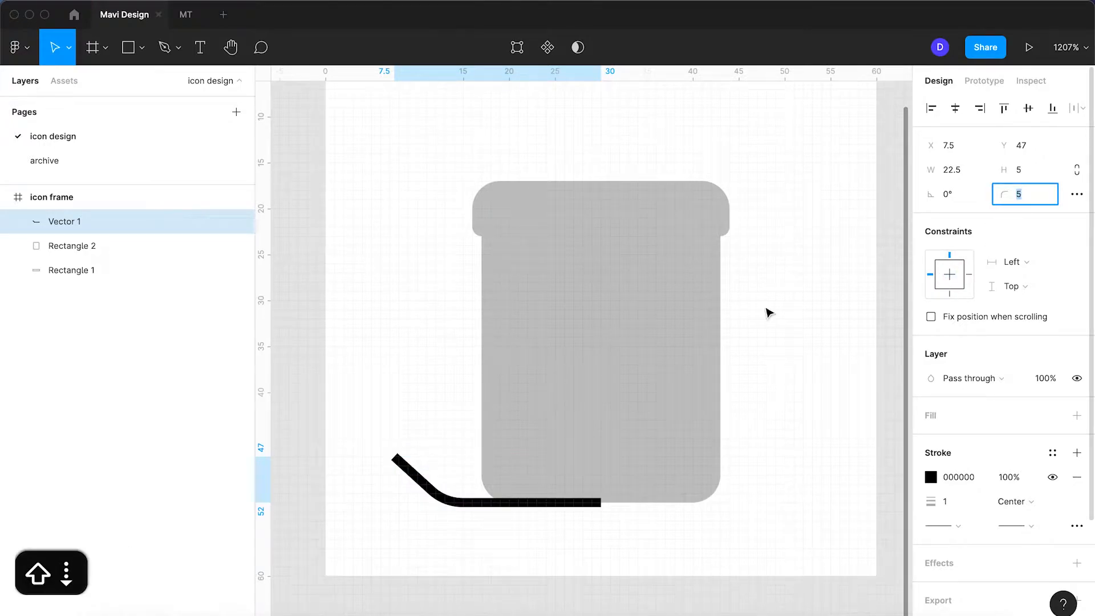
pyautogui.press('Up')
pyautogui.press('Up')
pyautogui.press('Up')
pyautogui.press('Up')
pyautogui.press('Return')
pyautogui.press('Return')
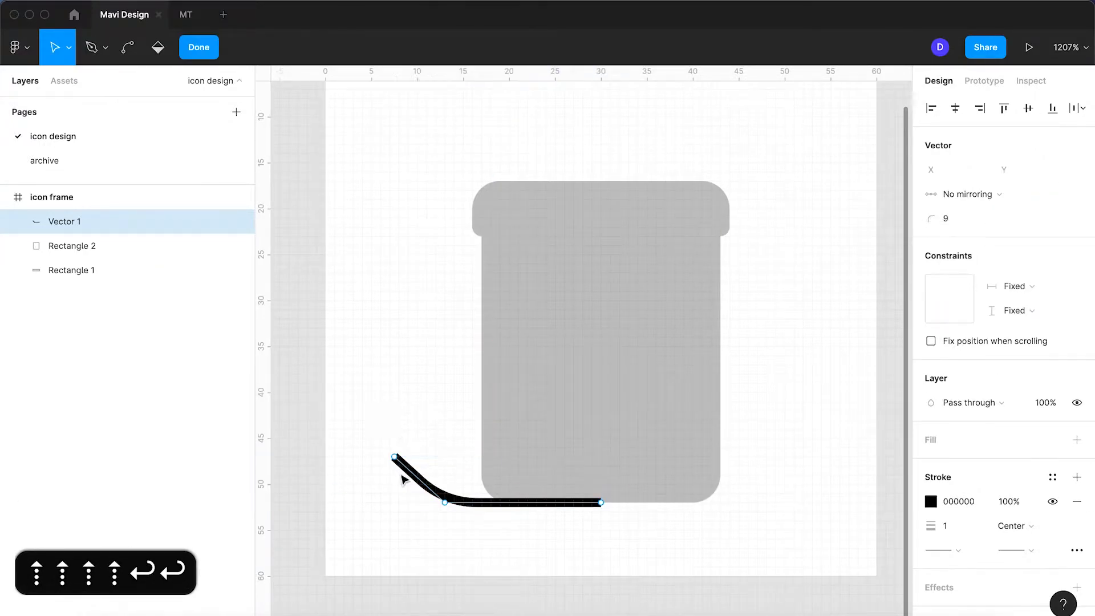
pyautogui.press('Down')
pyautogui.press('Return')
pyautogui.click(448, 463)
# - Duplicate the curved path, flip the copy horizontally and place it so both halves meet at X 30
pyautogui.click(465, 502)
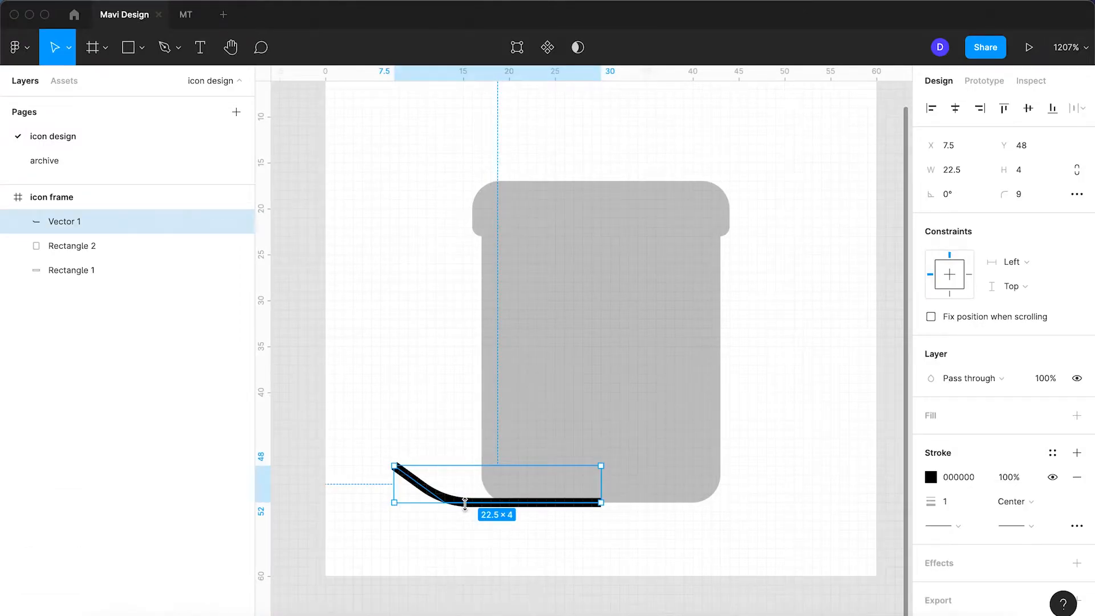
pyautogui.press('super+d')
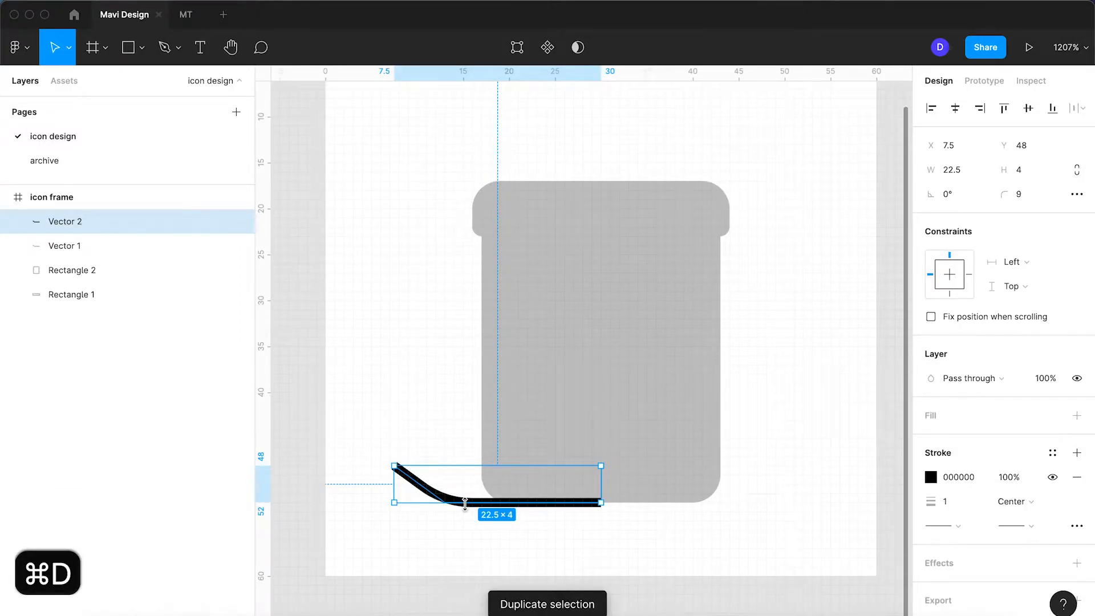
pyautogui.hotkey('shift', 'h')
pyautogui.moveTo(574, 490); pyautogui.dragTo(787, 489)
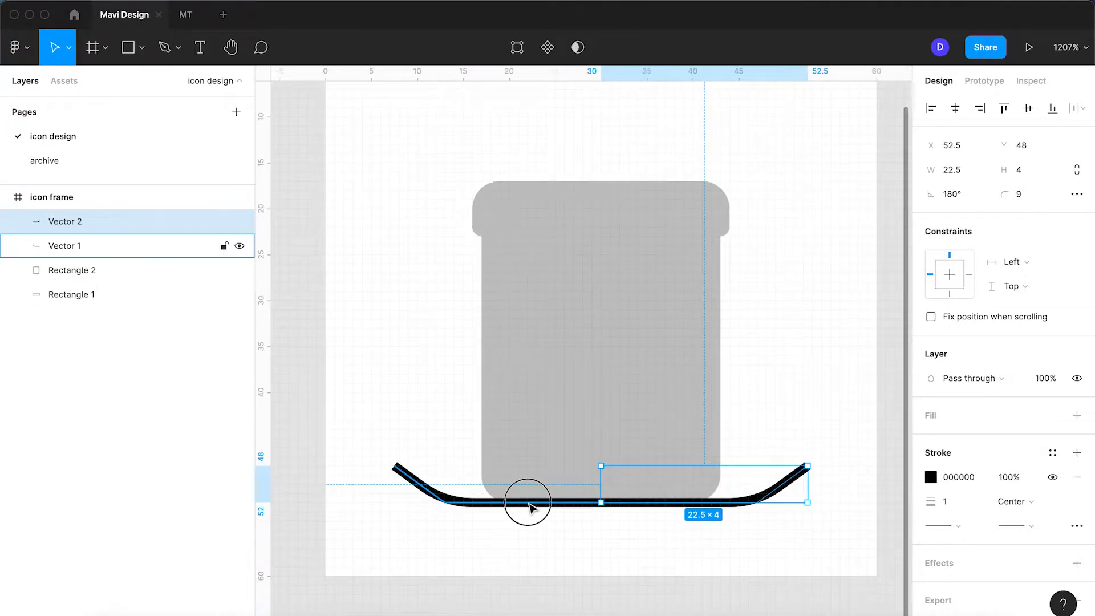
pyautogui.keyDown('shift'); pyautogui.click(529, 506); pyautogui.keyUp('shift')
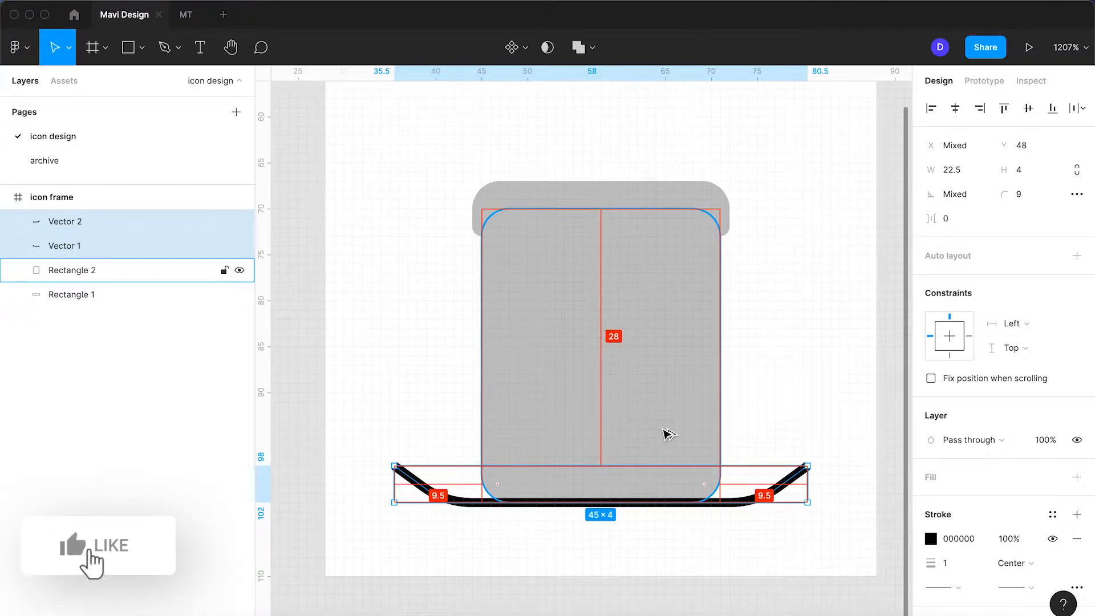
pyautogui.click(827, 435)
# - Set the width of both curved halves to 23 and the left half's X position to 7
pyautogui.click(795, 489)
pyautogui.click(965, 175)
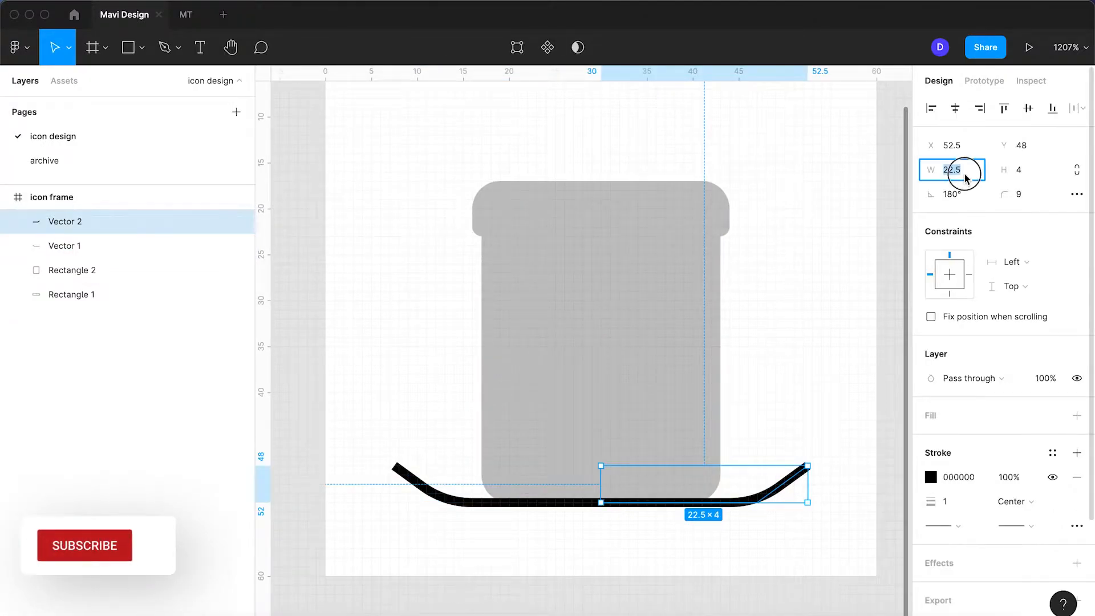
pyautogui.write('23')
pyautogui.press('Return')
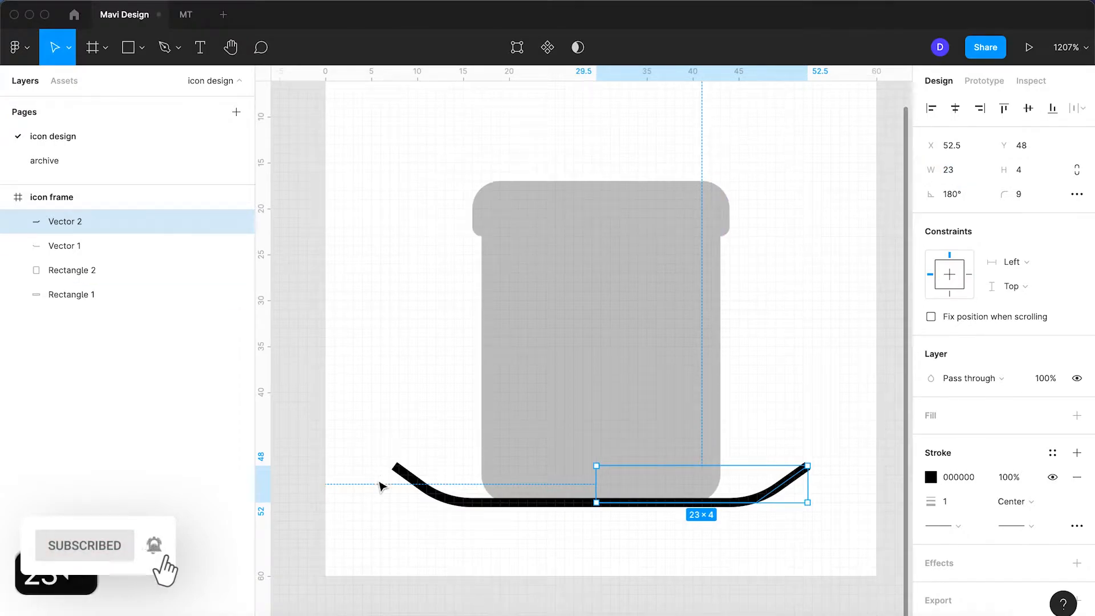
pyautogui.click(419, 488)
pyautogui.click(957, 147)
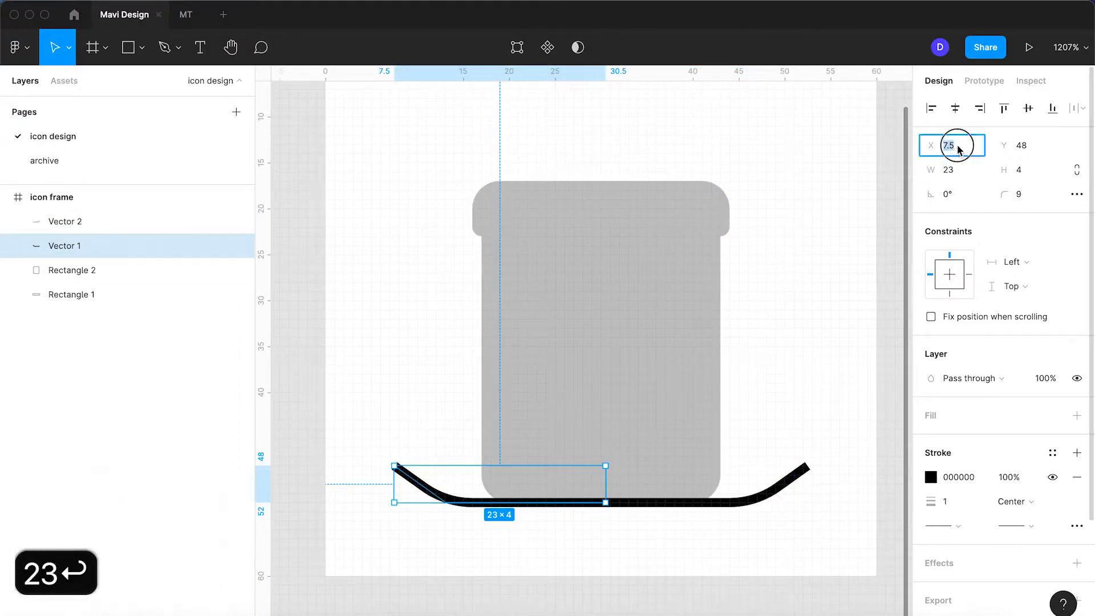
pyautogui.write('7')
pyautogui.press('Return')
pyautogui.click(787, 492)
pyautogui.click(956, 147)
pyautogui.write('7')
pyautogui.press('Return')
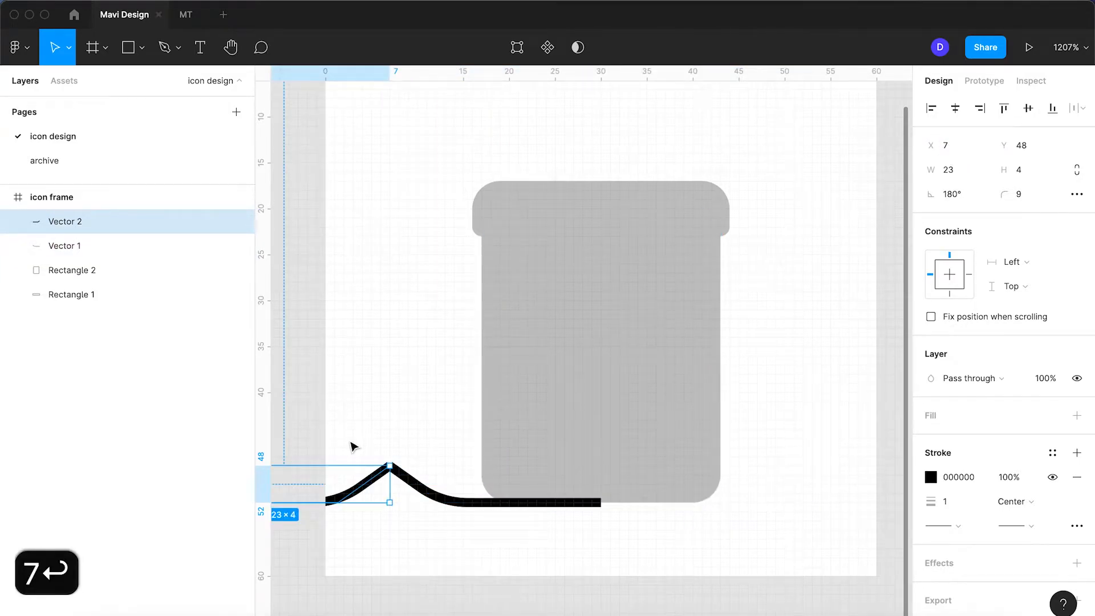
# - Move the flipped half to X 53 so its inner end joins the left half at the body's center line
pyautogui.moveTo(358, 490); pyautogui.dragTo(763, 489)
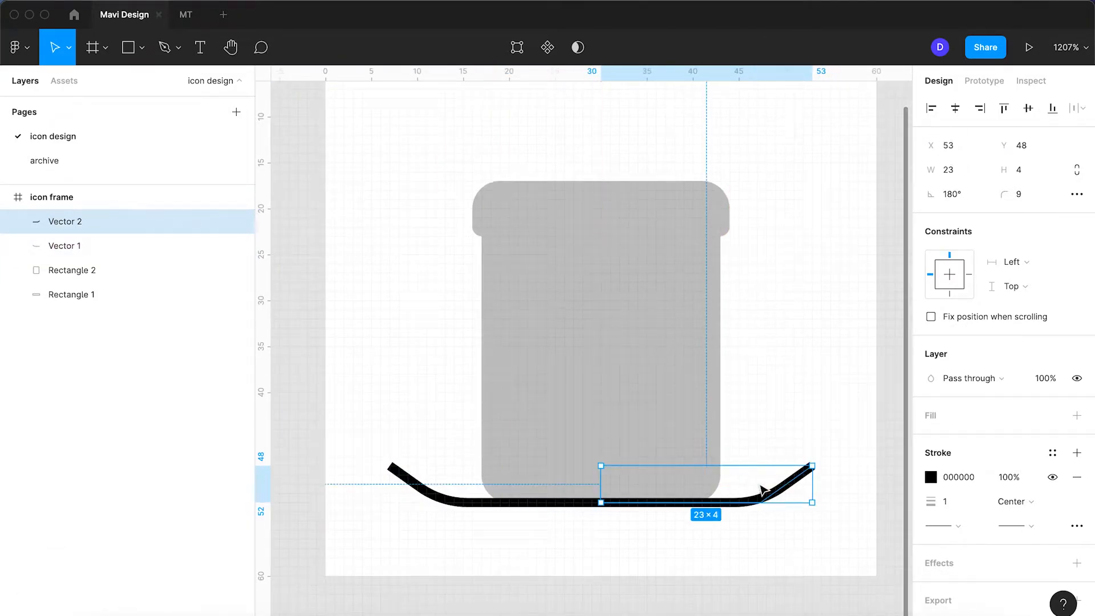
pyautogui.click(411, 502)
pyautogui.click(692, 398)
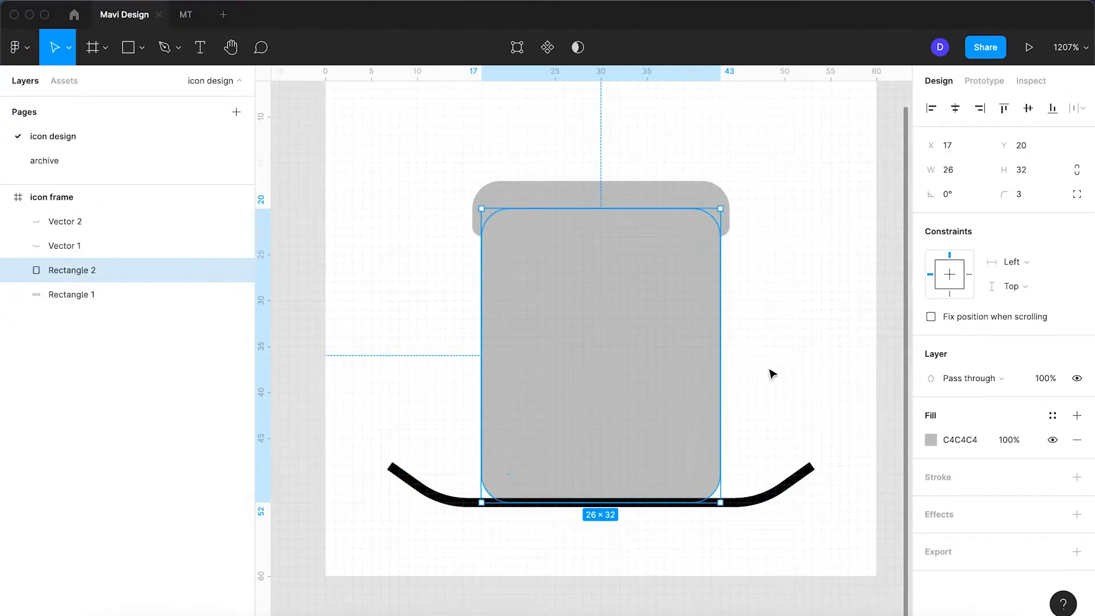
pyautogui.click(791, 358)
# - Set the stroke width of both curved halves to 2 and shift them down to Y 49, beneath the body
pyautogui.click(782, 481)
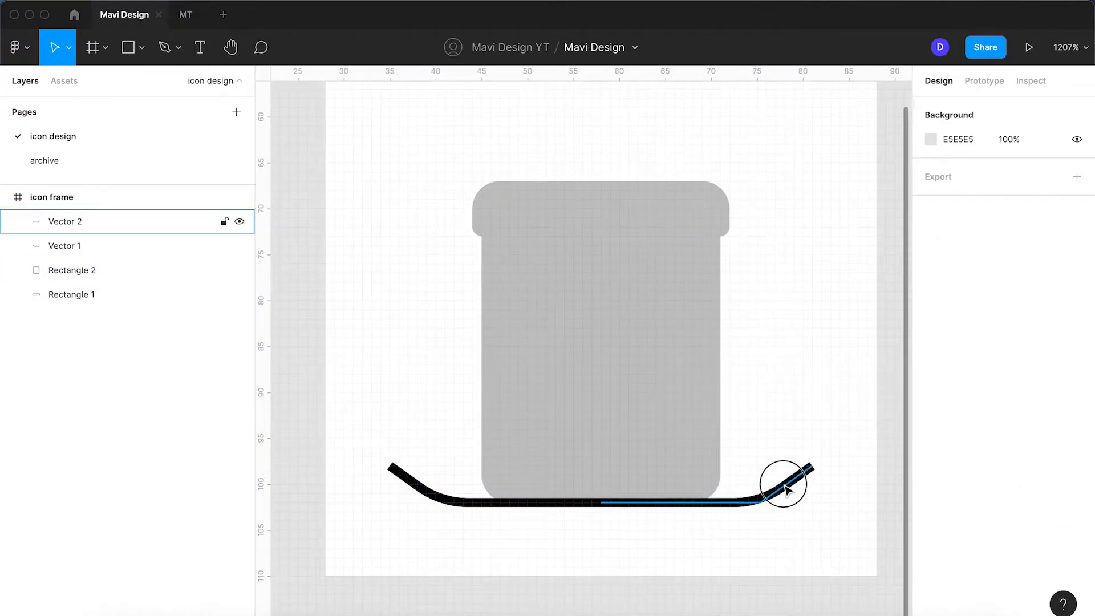
pyautogui.keyDown('shift'); pyautogui.click(485, 501); pyautogui.keyUp('shift')
pyautogui.click(949, 563)
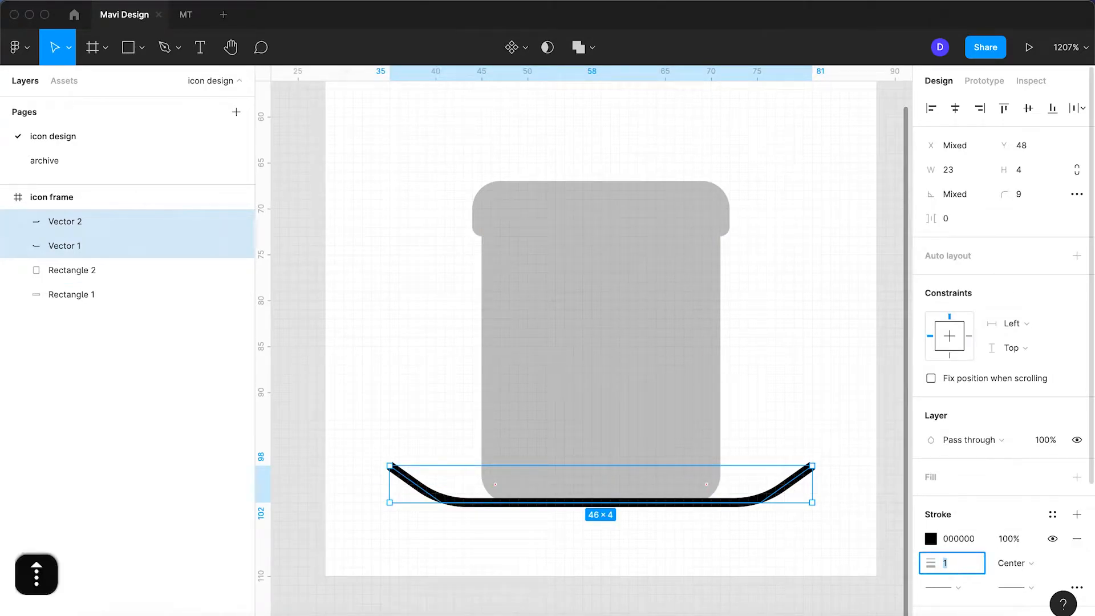
pyautogui.press('Up')
pyautogui.press('Return')
pyautogui.press('Down')
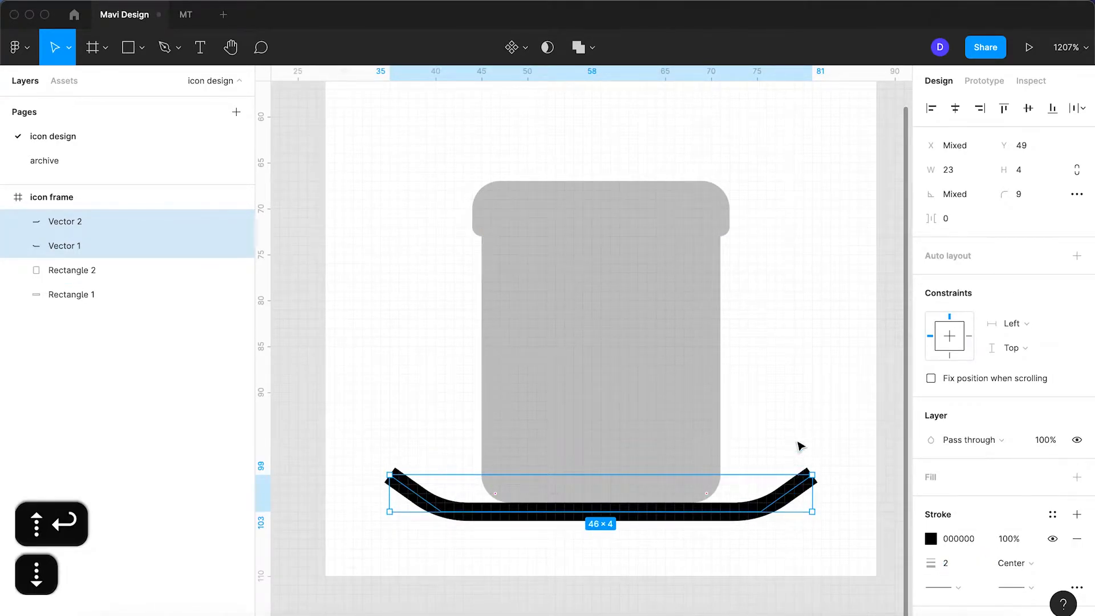
pyautogui.click(798, 376)
pyautogui.scroll(-8, 799, 375)
pyautogui.scroll(8, 799, 376)
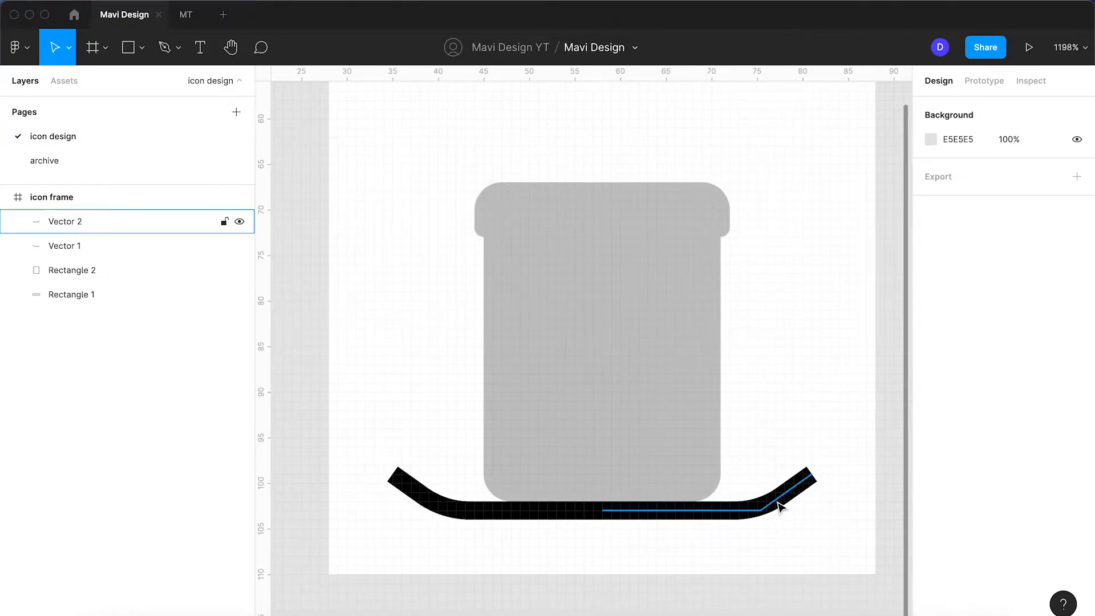
# - Narrow both curved halves symmetrically about the center to a width of 20 each, forming a 40-wide base curve
pyautogui.click(781, 506)
pyautogui.keyDown('shift'); pyautogui.click(476, 512); pyautogui.keyUp('shift')
pyautogui.moveTo(816, 500); pyautogui.dragTo(792, 500)
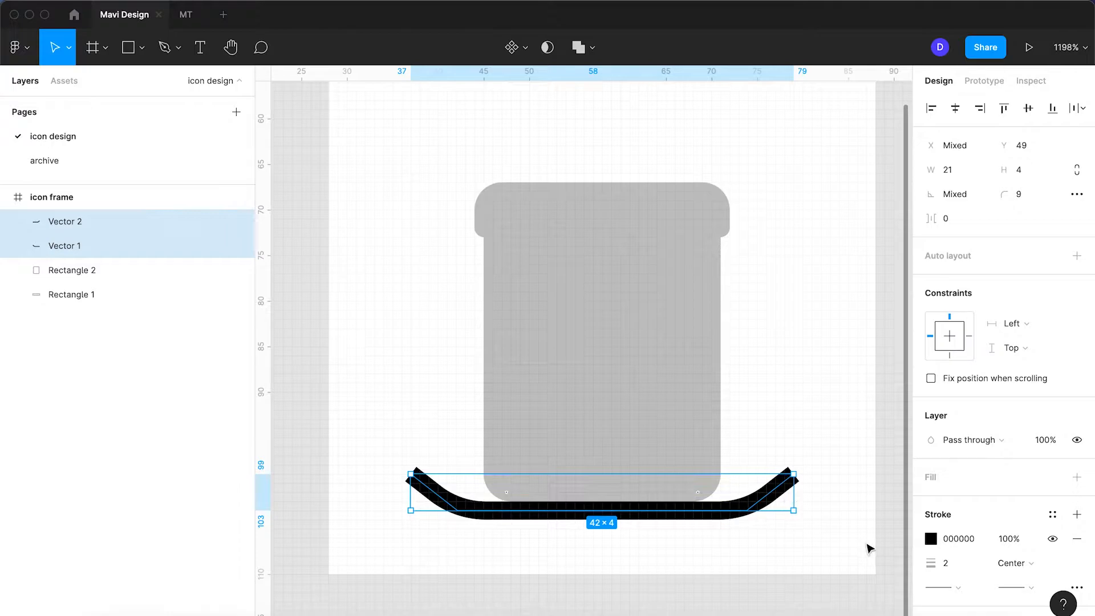
pyautogui.press('alt')
pyautogui.moveTo(796, 493); pyautogui.dragTo(787, 495)
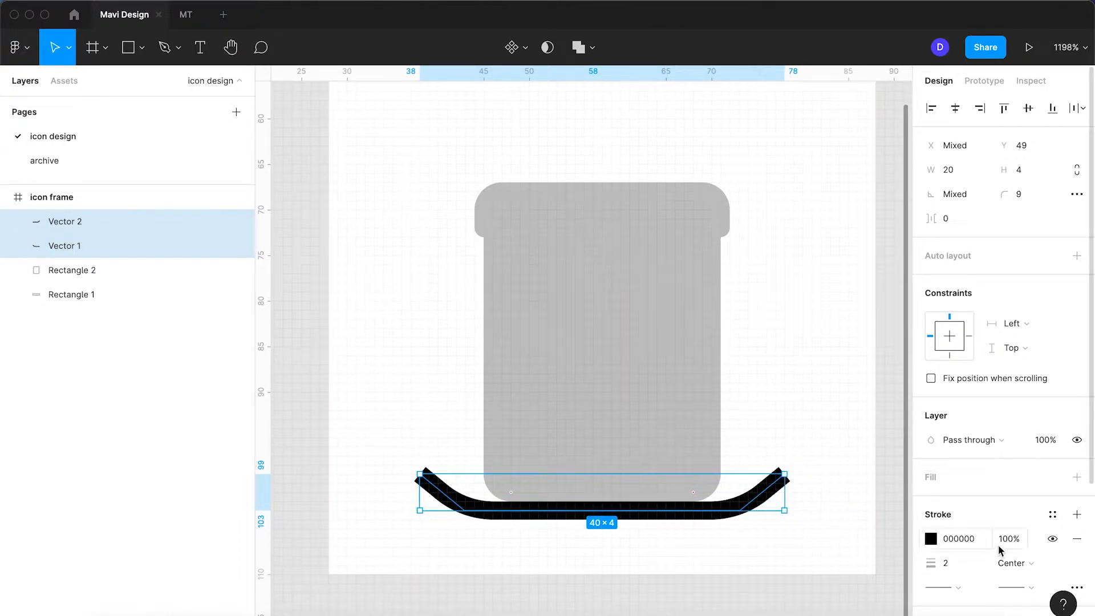
# - Give the stroke ends of both curved halves a Round cap
pyautogui.click(951, 587)
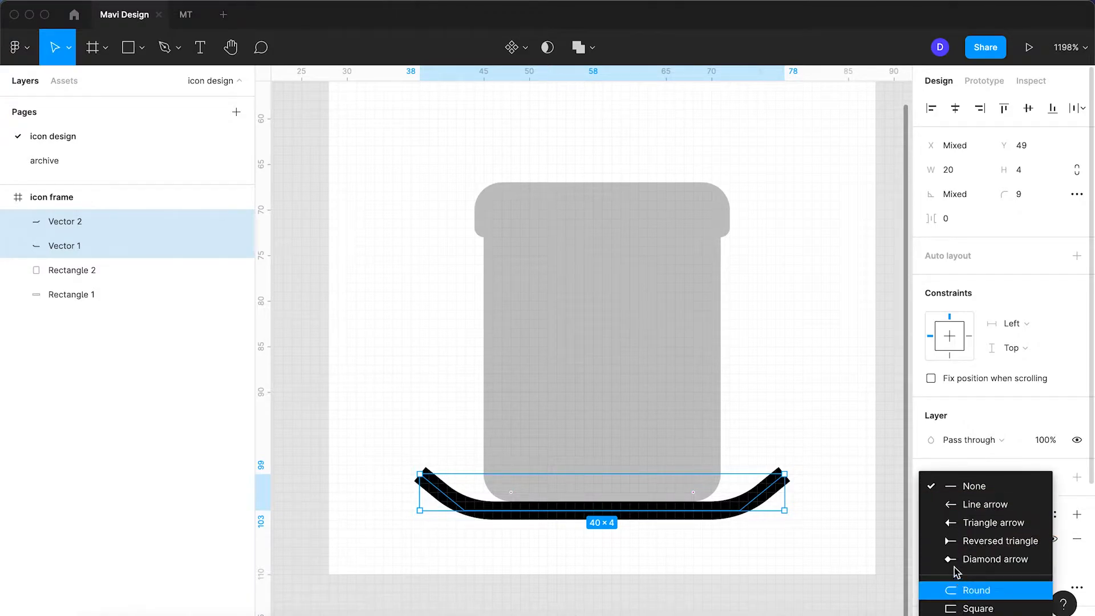
pyautogui.click(956, 589)
pyautogui.click(818, 414)
pyautogui.press('super+z')
pyautogui.click(725, 286)
# - Draw a circle about 9 wide in the upper part of the frame and rest it on top of the candle's lid
pyautogui.scroll(2, 701, 262)
pyautogui.press('space')
pyautogui.moveTo(669, 156); pyautogui.dragTo(683, 250)
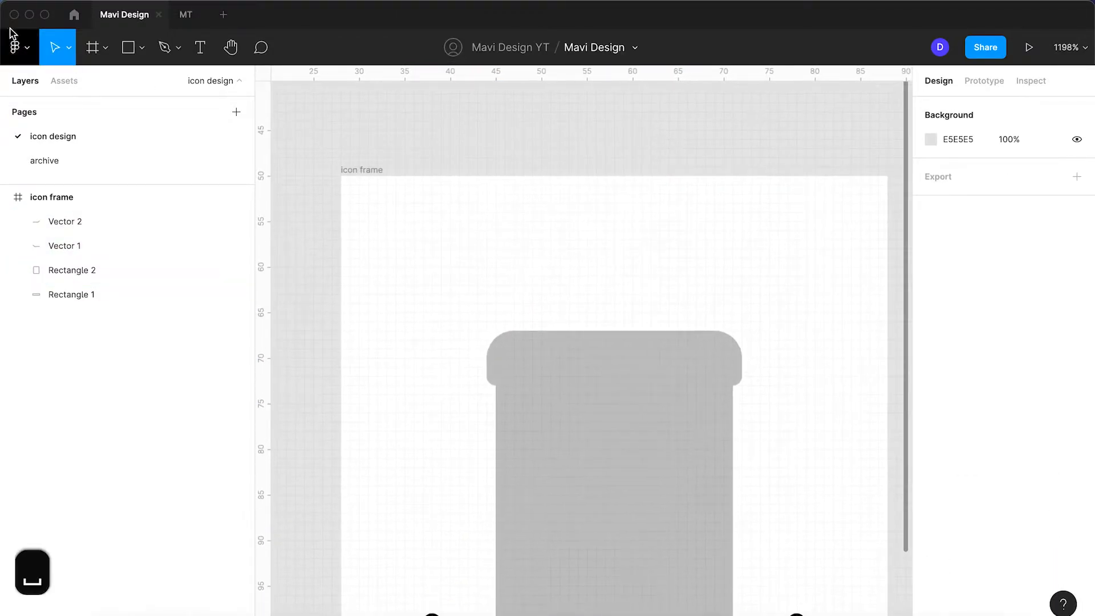
pyautogui.press('o')
pyautogui.moveTo(651, 213)
pyautogui.mouseDown()
pyautogui.moveTo(589, 263)
pyautogui.moveTo(570, 314)
pyautogui.moveTo(579, 298)
pyautogui.mouseUp()
pyautogui.moveTo(624, 261); pyautogui.dragTo(633, 297)
# - Edit the circle's vector points and raise its top point to Y 3 to form an egg shape
pyautogui.doubleClick(624, 290)
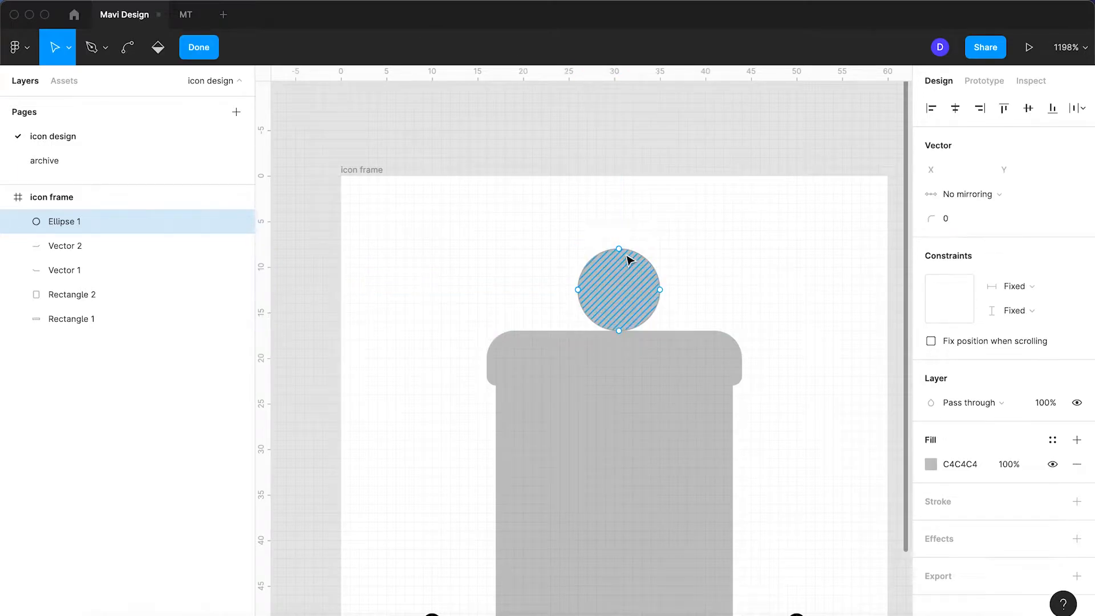
pyautogui.click(620, 250)
pyautogui.press('Up')
pyautogui.press('Up')
pyautogui.press('Up')
pyautogui.press('Up')
pyautogui.press('Up')
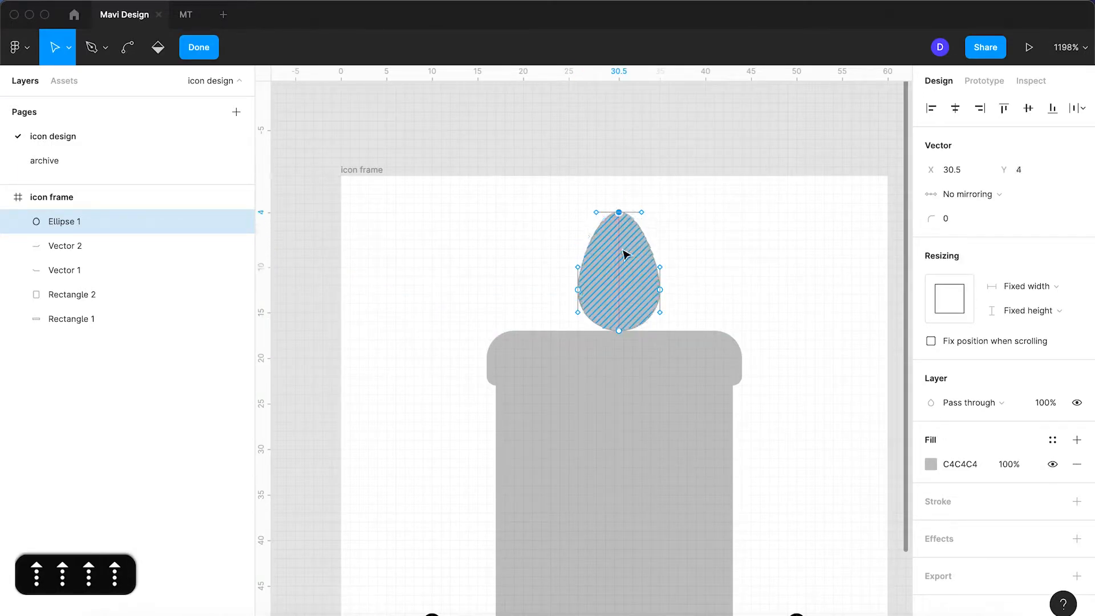
pyautogui.press('Up')
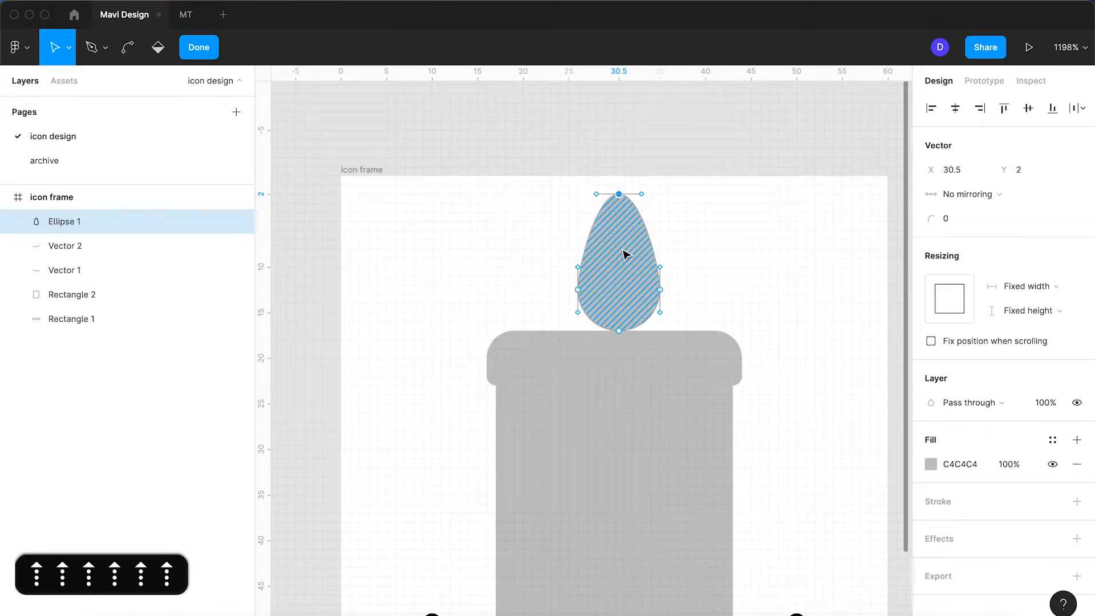
pyautogui.press('Down')
pyautogui.press('Return')
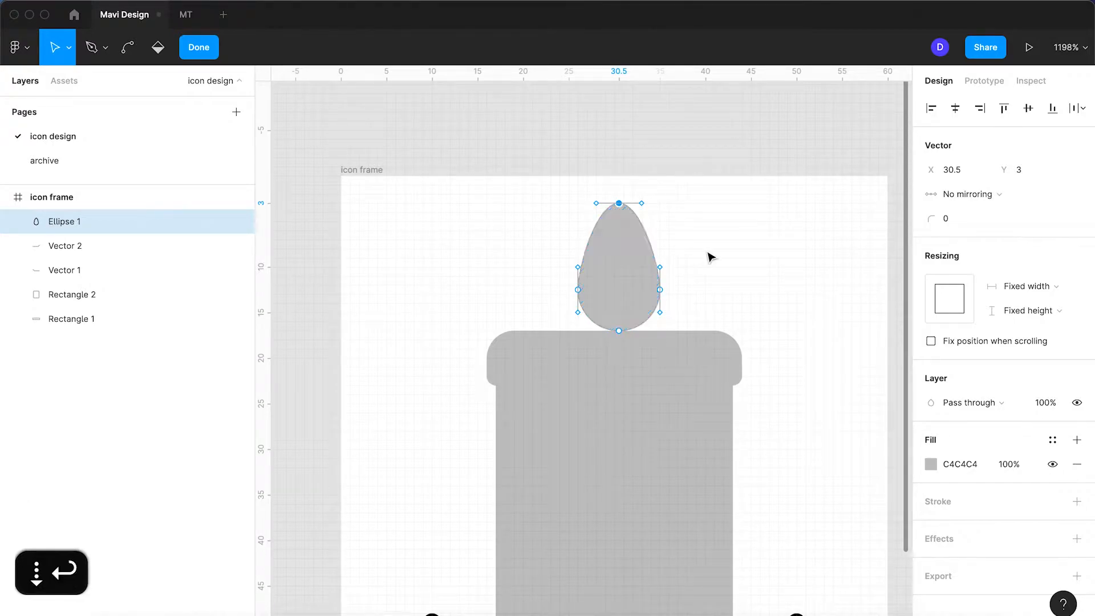
# - Turn the egg shape's top point into a sharp corner and raise it to Y 2
pyautogui.click(710, 257)
pyautogui.doubleClick(631, 284)
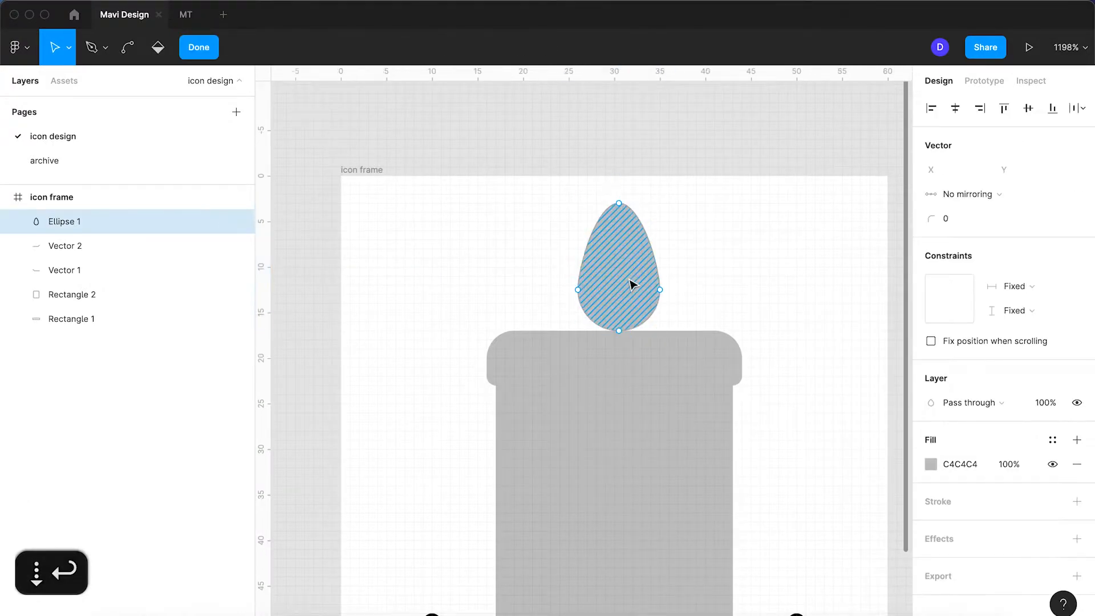
pyautogui.keyDown('super'); pyautogui.click(620, 205); pyautogui.keyUp('super')
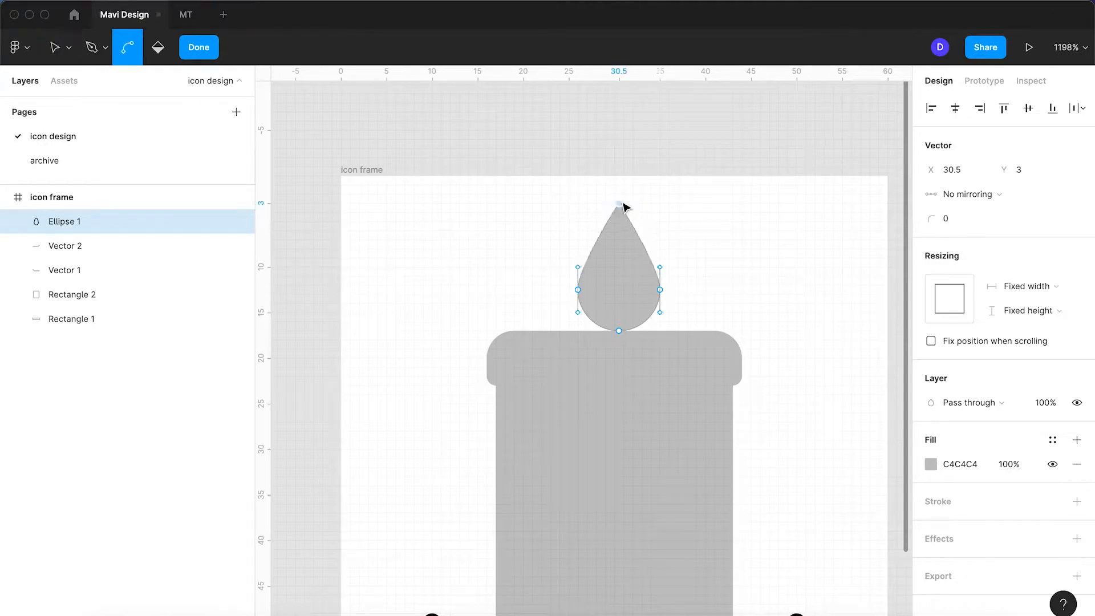
pyautogui.moveTo(622, 204); pyautogui.dragTo(622, 195)
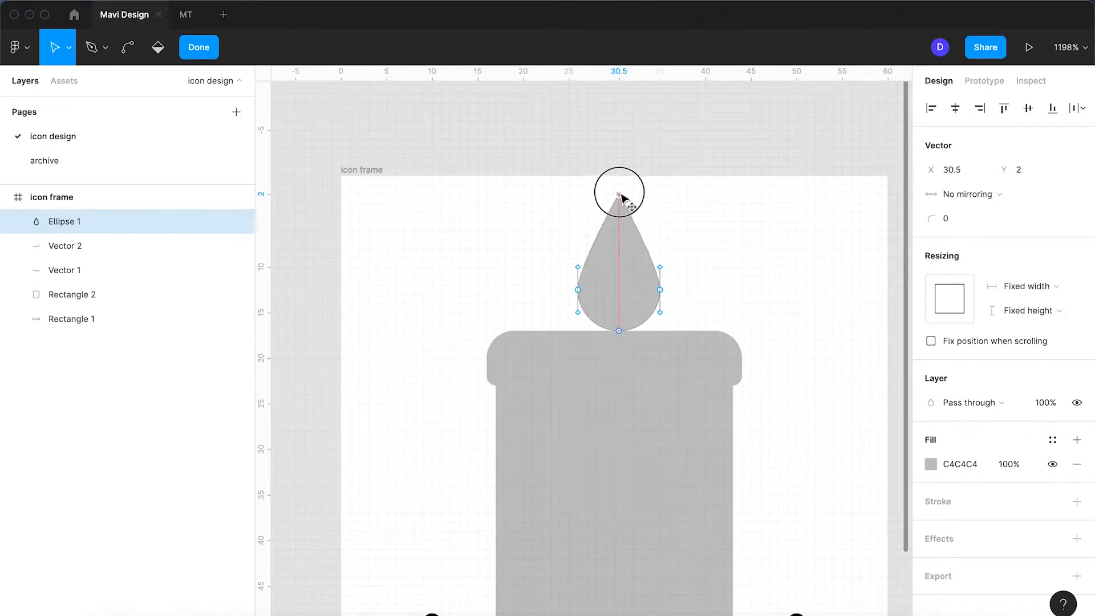
# - Extend the upper curve handle of the flame's left point to about Y 8 to fill out that side
pyautogui.moveTo(578, 267); pyautogui.dragTo(578, 248)
pyautogui.keyDown('shift'); pyautogui.click(661, 291); pyautogui.keyUp('shift')
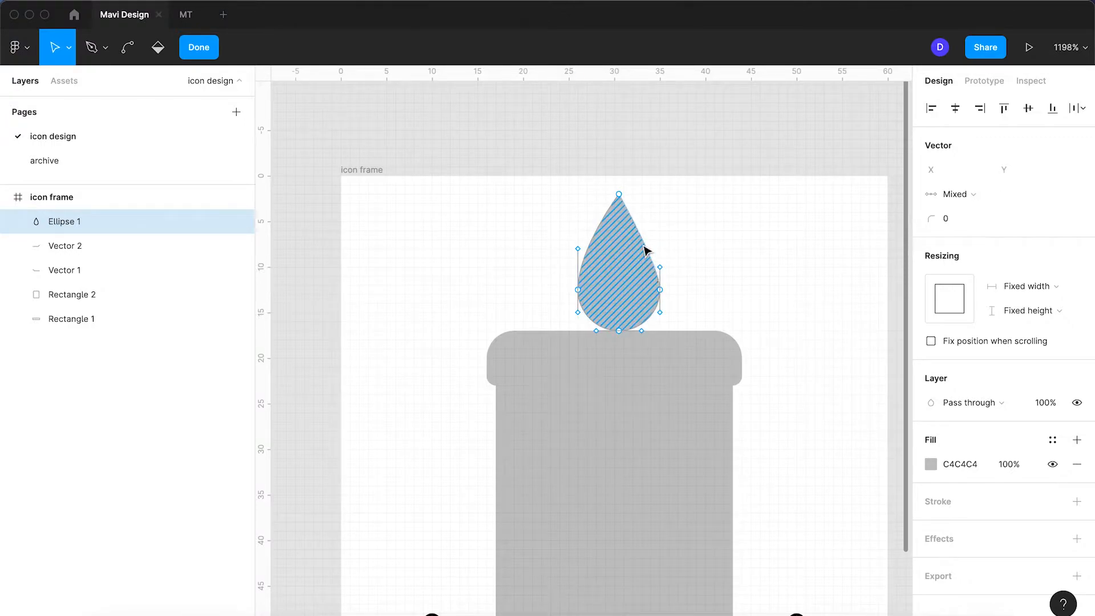
pyautogui.press('Return')
pyautogui.doubleClick(645, 247)
pyautogui.click(645, 247)
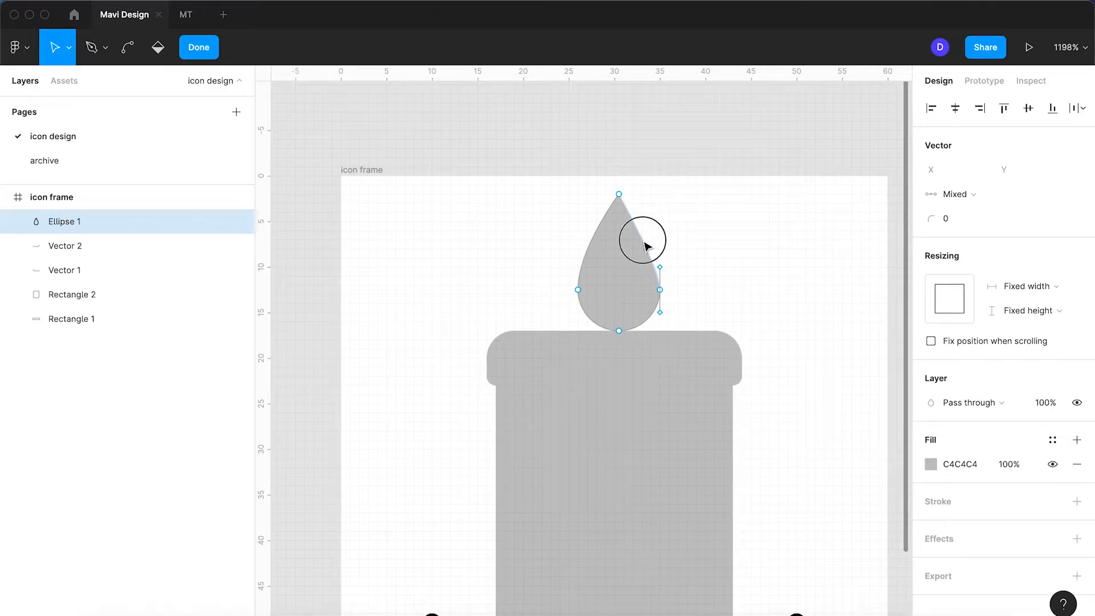
pyautogui.press('Return')
pyautogui.doubleClick(640, 246)
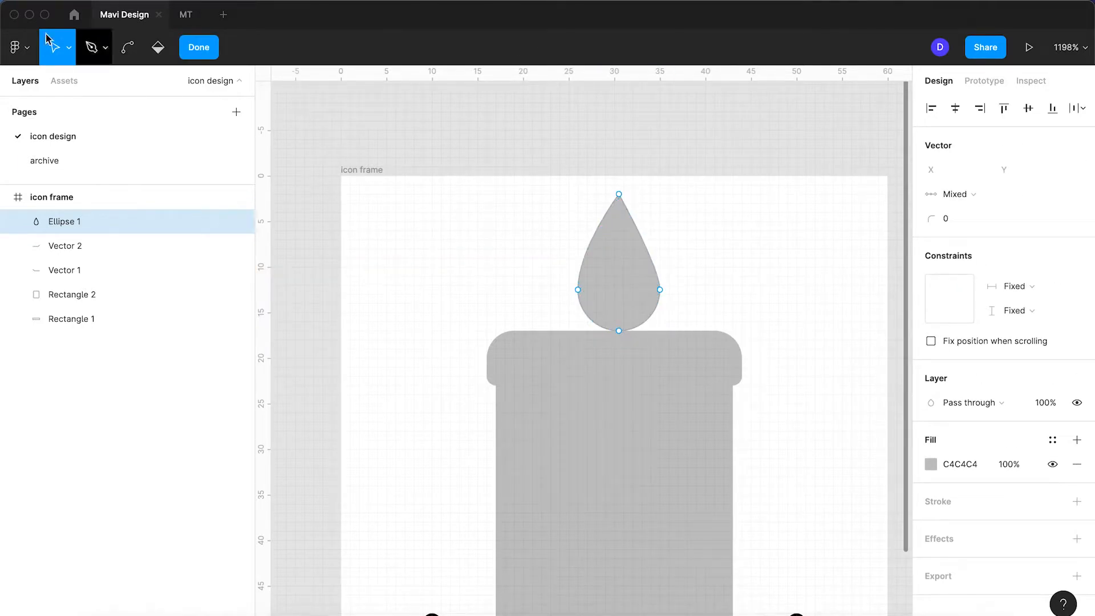
# - Add an anchor point with the Pen tool on the flame's upper right edge at X 33, Y 6.84
pyautogui.click(105, 49)
pyautogui.click(105, 87)
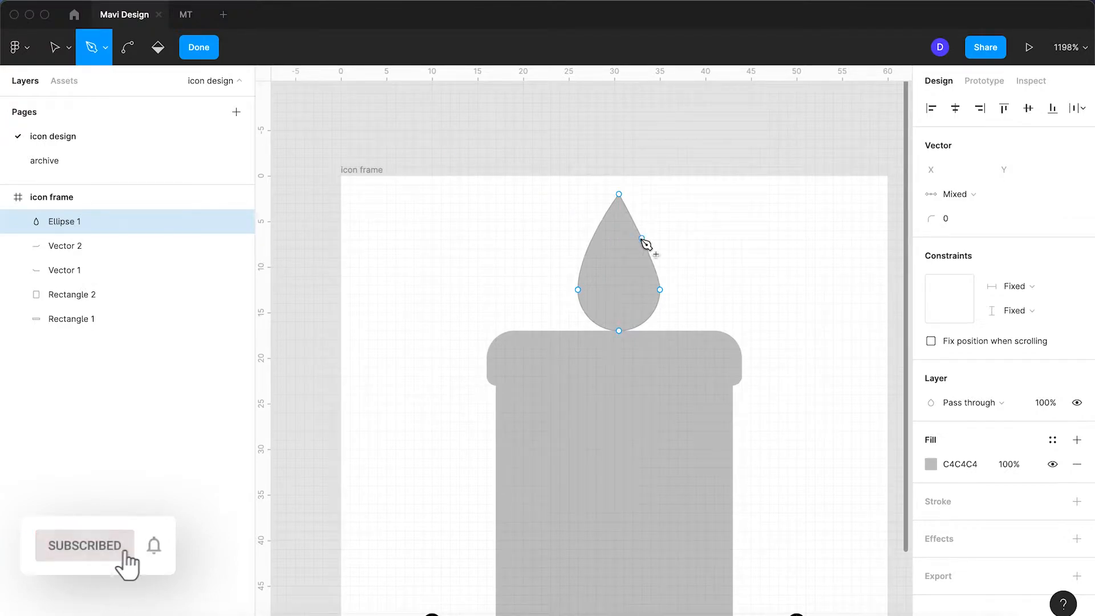
pyautogui.click(642, 239)
pyautogui.click(643, 246)
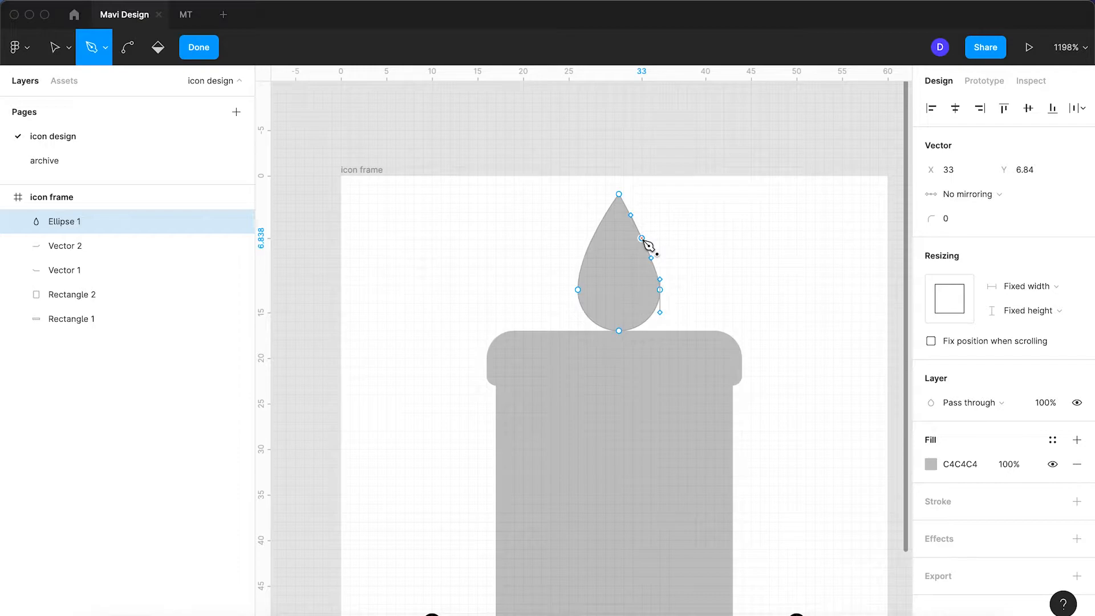
# - Nudge the new anchor point inward to make the flame's right edge concave, and shift the whole flame to X 26.5
pyautogui.press('Return')
pyautogui.press('Return')
pyautogui.press('Left')
pyautogui.click(636, 252)
pyautogui.moveTo(631, 251); pyautogui.dragTo(636, 251)
pyautogui.press('Return')
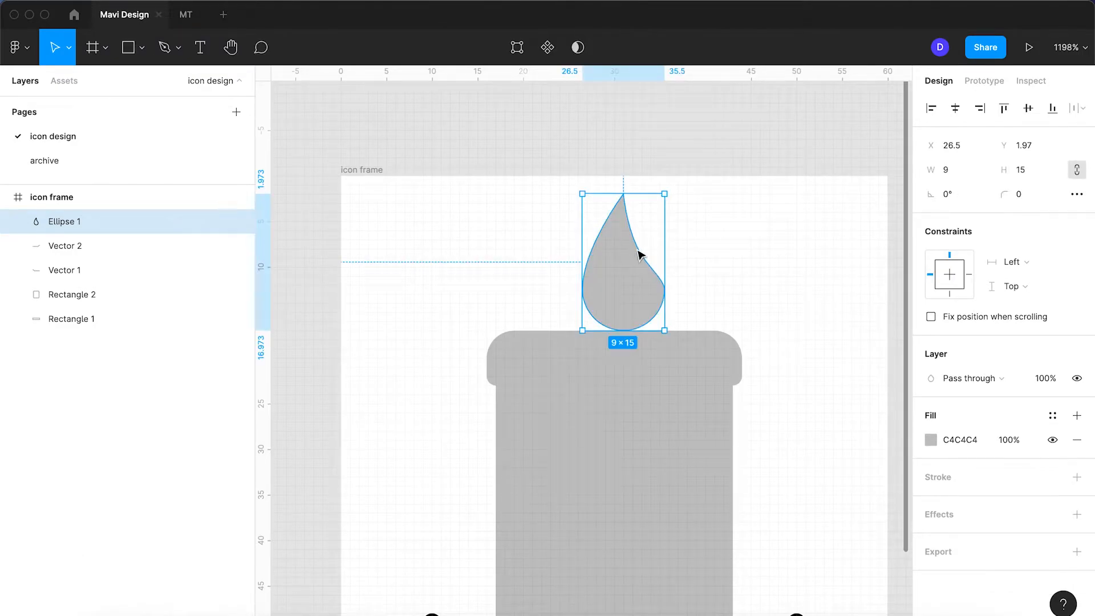
# - Move the added anchor point to X 32.5, Y 6 and extend the right point's upper handle to Y 9.5
pyautogui.press('Return')
pyautogui.click(645, 245)
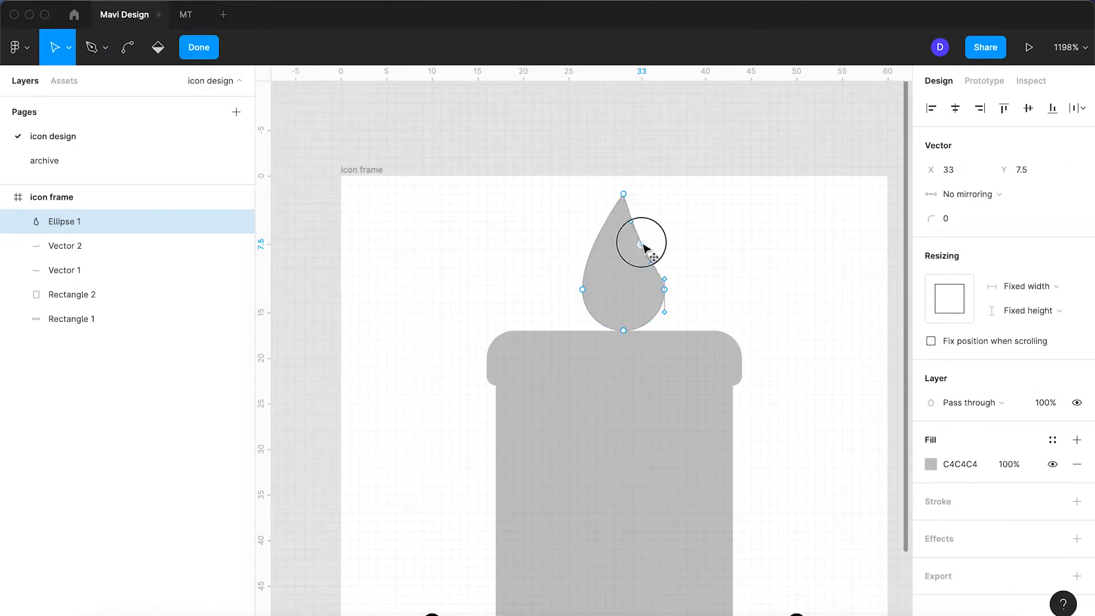
pyautogui.click(630, 223)
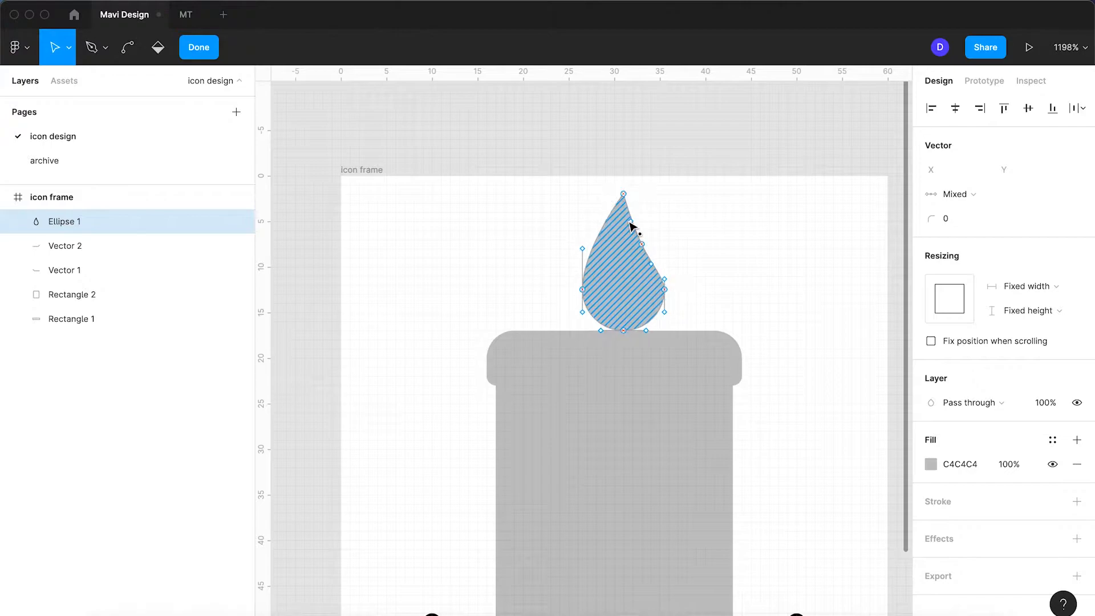
pyautogui.moveTo(660, 276)
pyautogui.mouseDown()
pyautogui.moveTo(664, 255)
pyautogui.moveTo(667, 263)
pyautogui.mouseUp()
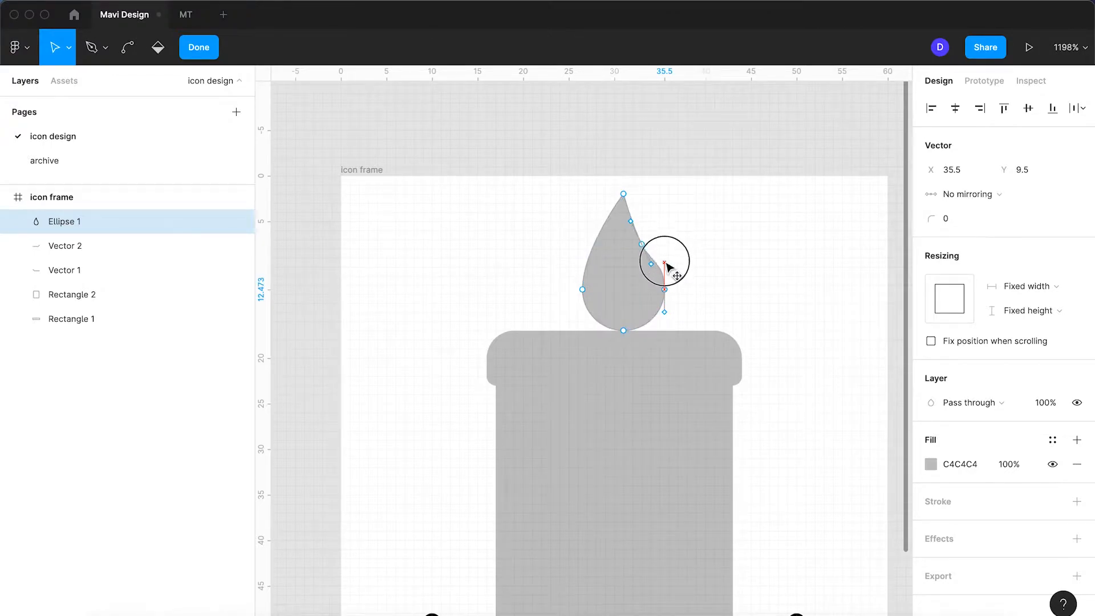
pyautogui.click(642, 245)
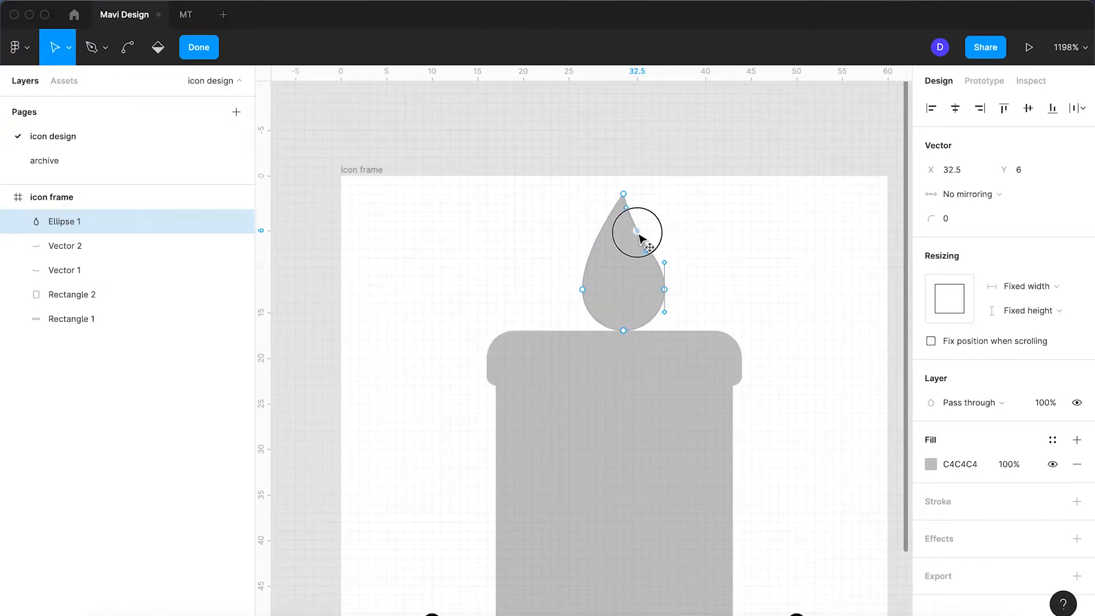
pyautogui.press('Return')
pyautogui.click(713, 265)
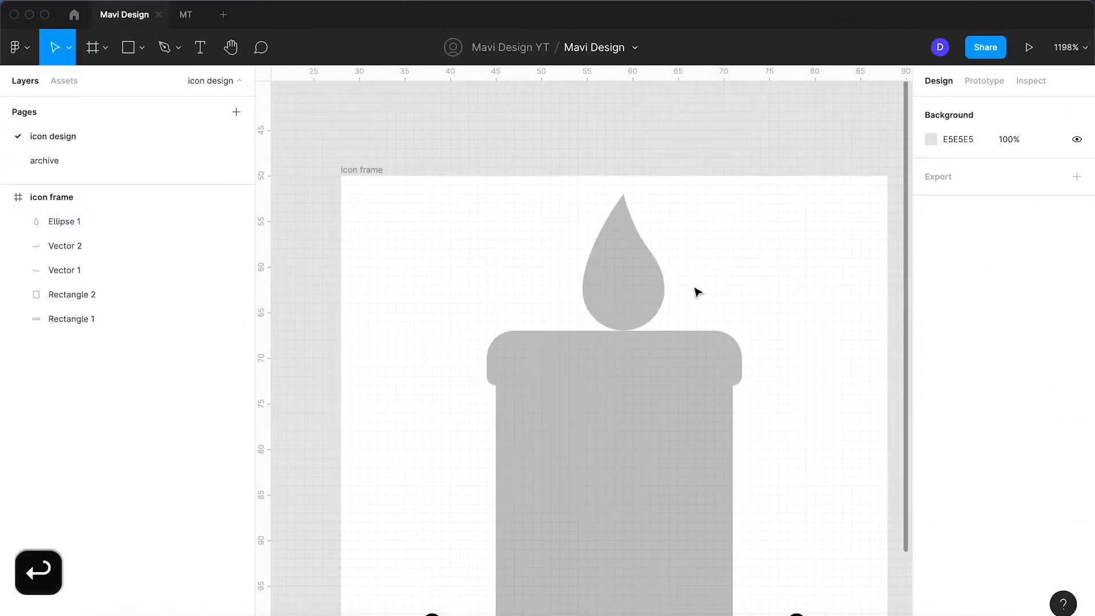
# - Try tilting the flame clockwise by about 8 degrees and check how the whole icon looks
pyautogui.scroll(-5, 698, 292)
pyautogui.scroll(8, 697, 291)
pyautogui.click(638, 291)
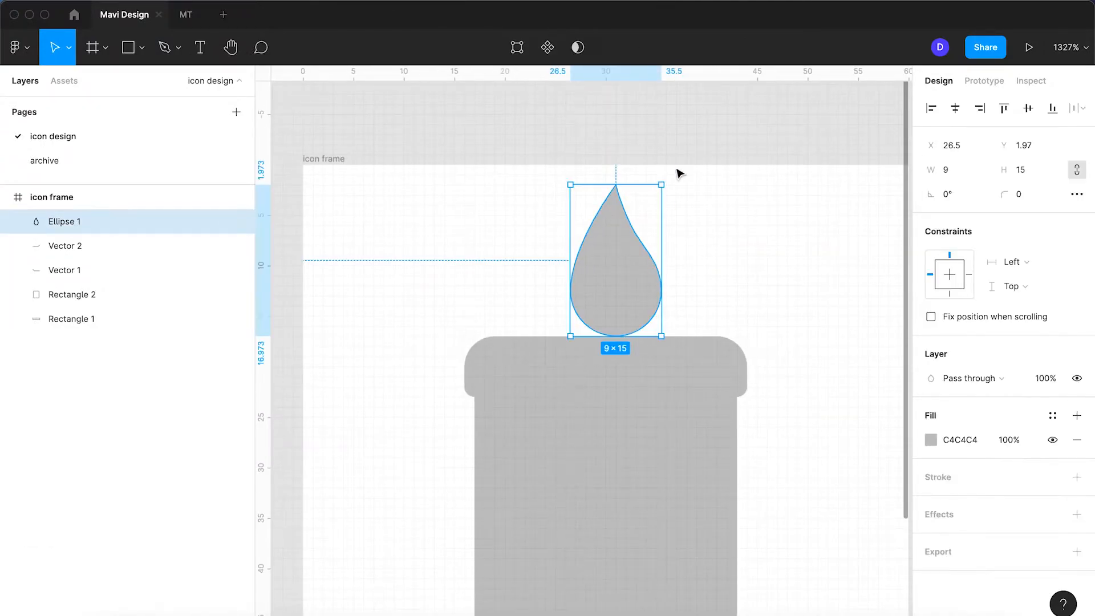
pyautogui.moveTo(670, 180); pyautogui.dragTo(682, 191)
pyautogui.click(721, 237)
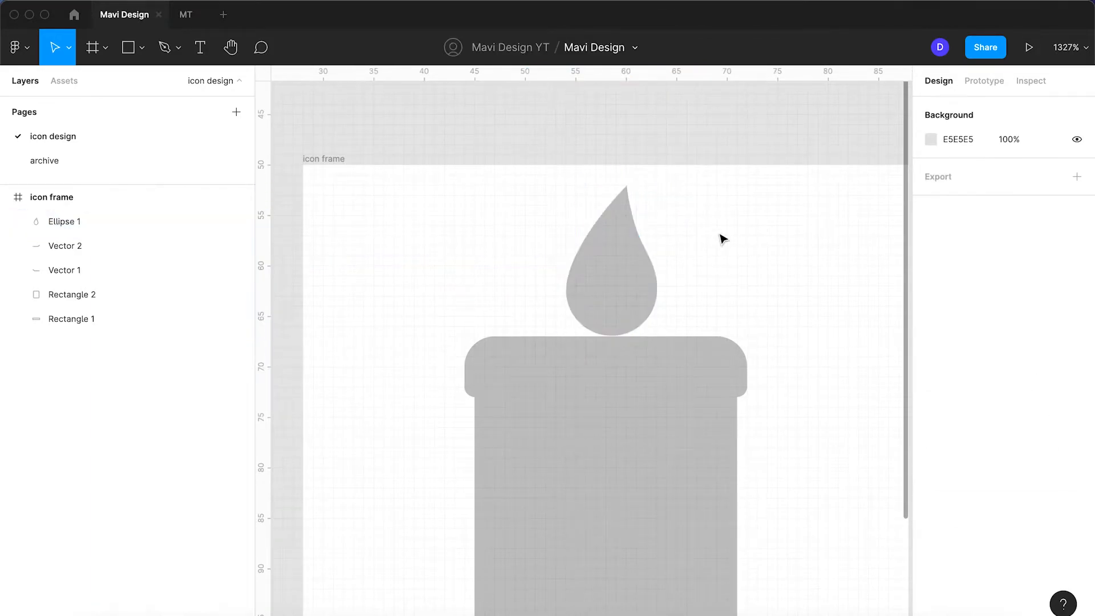
pyautogui.click(599, 292)
pyautogui.click(705, 293)
pyautogui.scroll(-5, 706, 292)
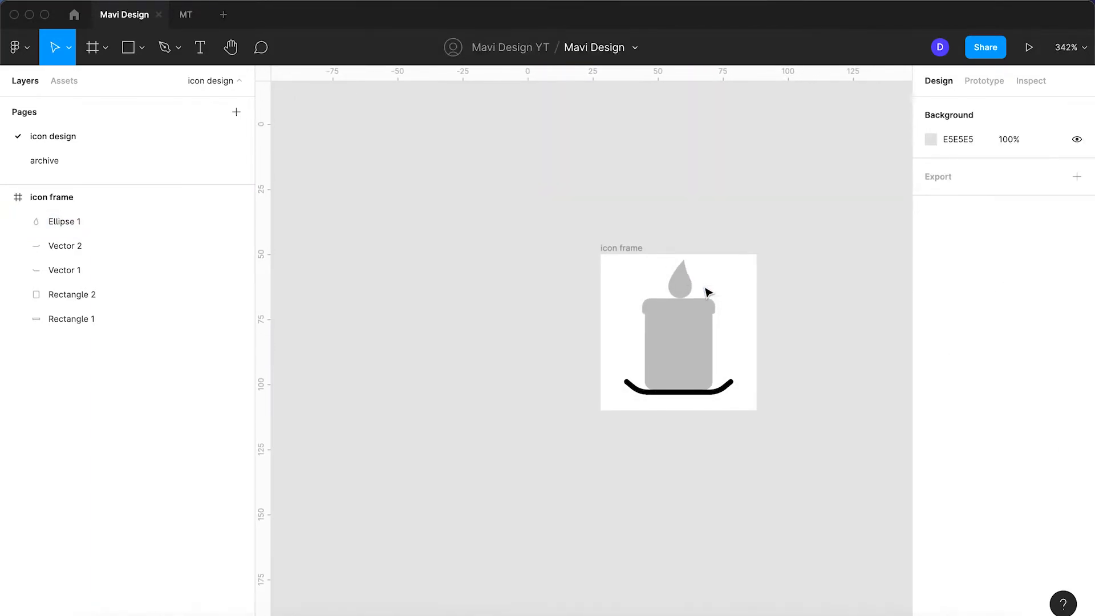
# - Reset the flame's rotation to 0°
pyautogui.scroll(6, 706, 292)
pyautogui.click(629, 285)
pyautogui.click(954, 190)
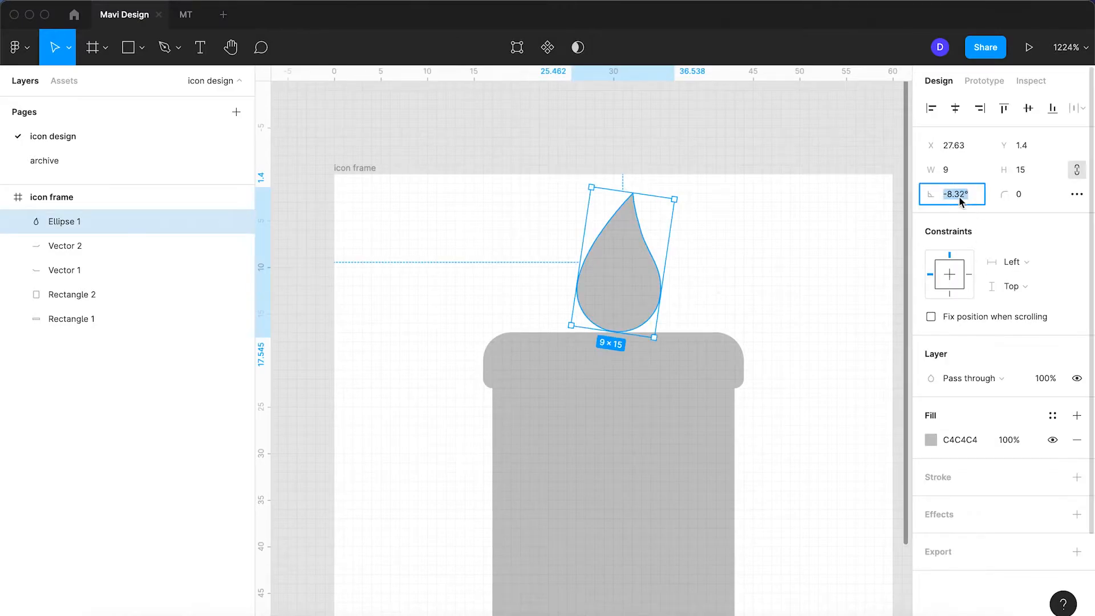
pyautogui.write('0')
pyautogui.press('Return')
pyautogui.click(811, 269)
# - Shorten the candle body by lowering its top edge, and move the lid and flame down with it, placing the flame at Y 15
pyautogui.click(653, 387)
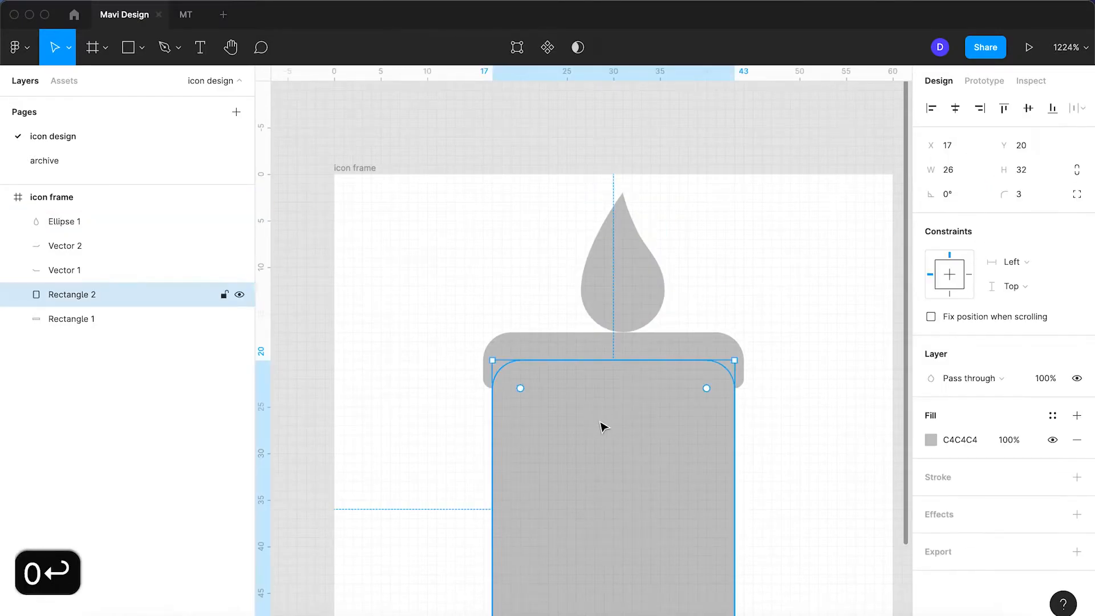
pyautogui.scroll(-3, 601, 428)
pyautogui.moveTo(651, 239); pyautogui.dragTo(646, 363)
pyautogui.moveTo(682, 256); pyautogui.dragTo(664, 375)
pyautogui.moveTo(654, 187); pyautogui.dragTo(644, 299)
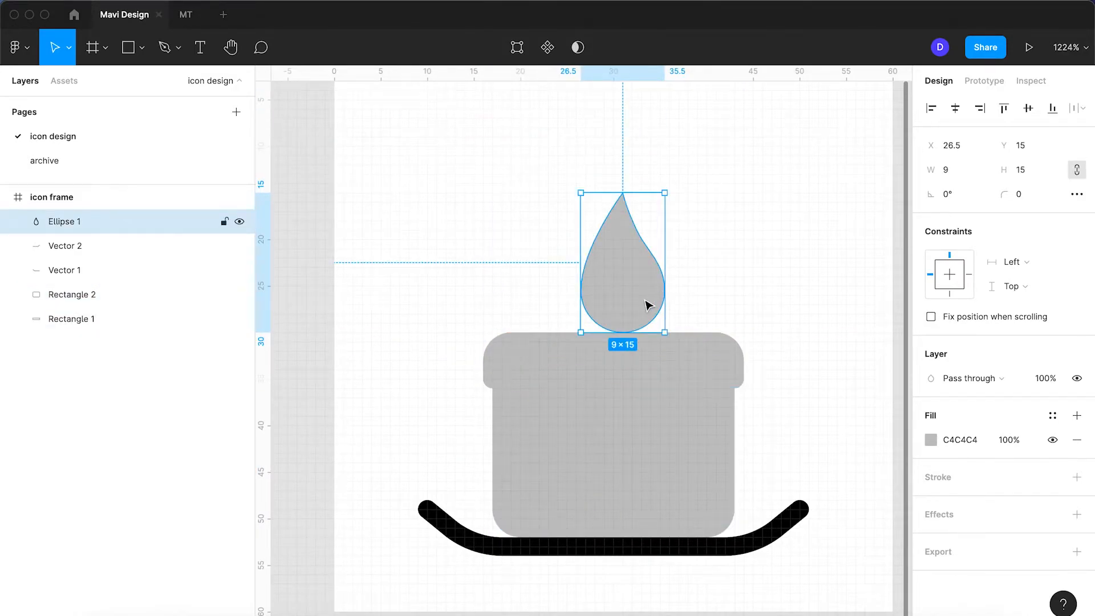
# - Enlarge the flame to 12×19, center it over the candle at X 24 and lift it to Y 9
pyautogui.scroll(-5, 643, 281)
pyautogui.moveTo(601, 265); pyautogui.dragTo(598, 266)
pyautogui.moveTo(622, 230); pyautogui.dragTo(627, 201)
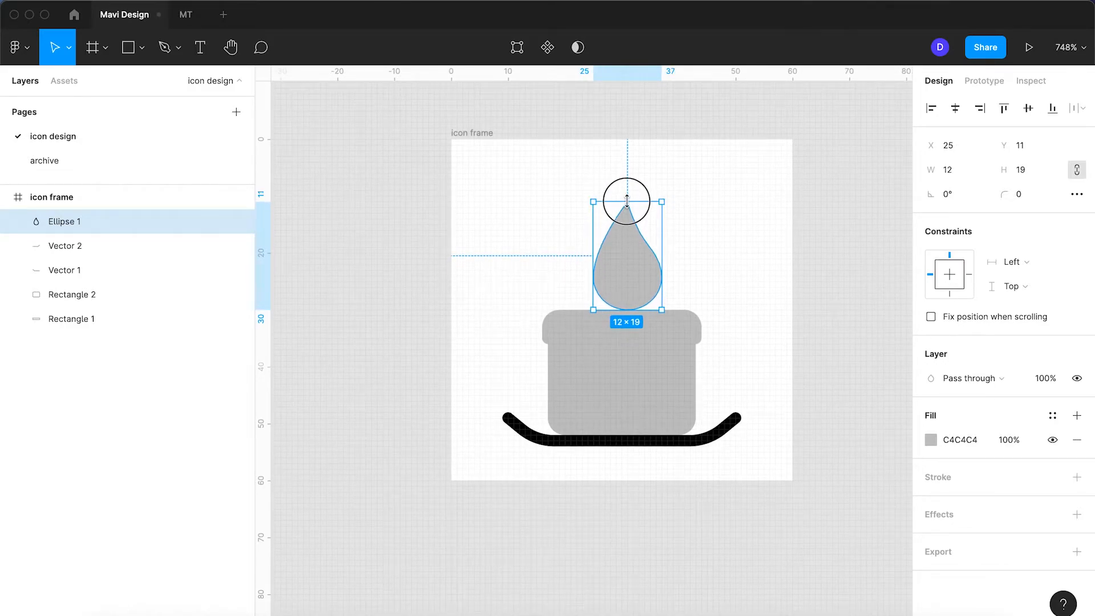
pyautogui.press('Up')
pyautogui.press('Up')
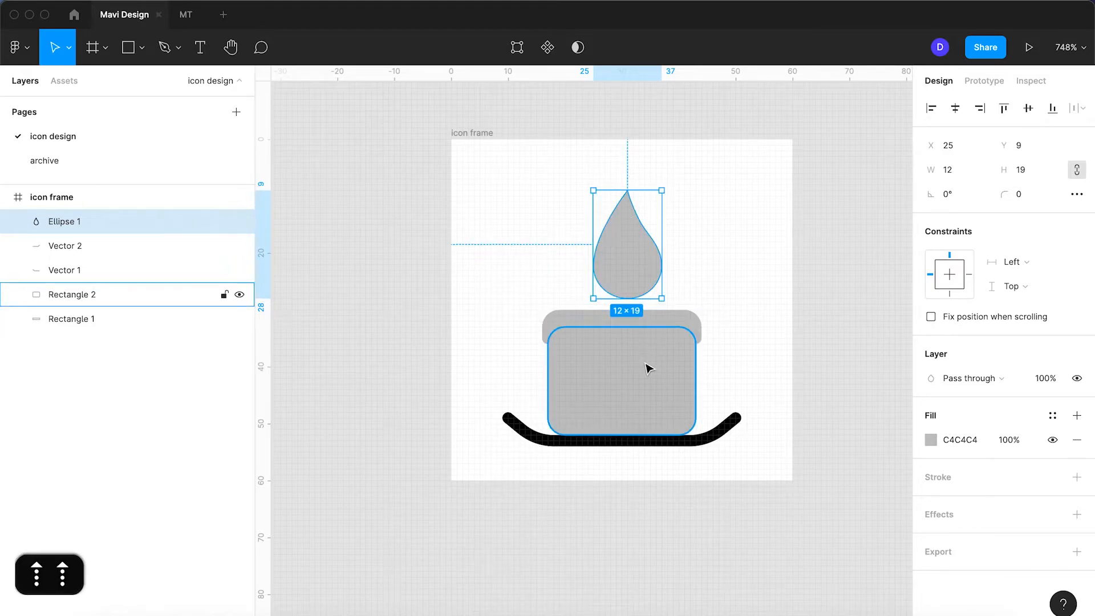
pyautogui.press('Left')
pyautogui.press('alt')
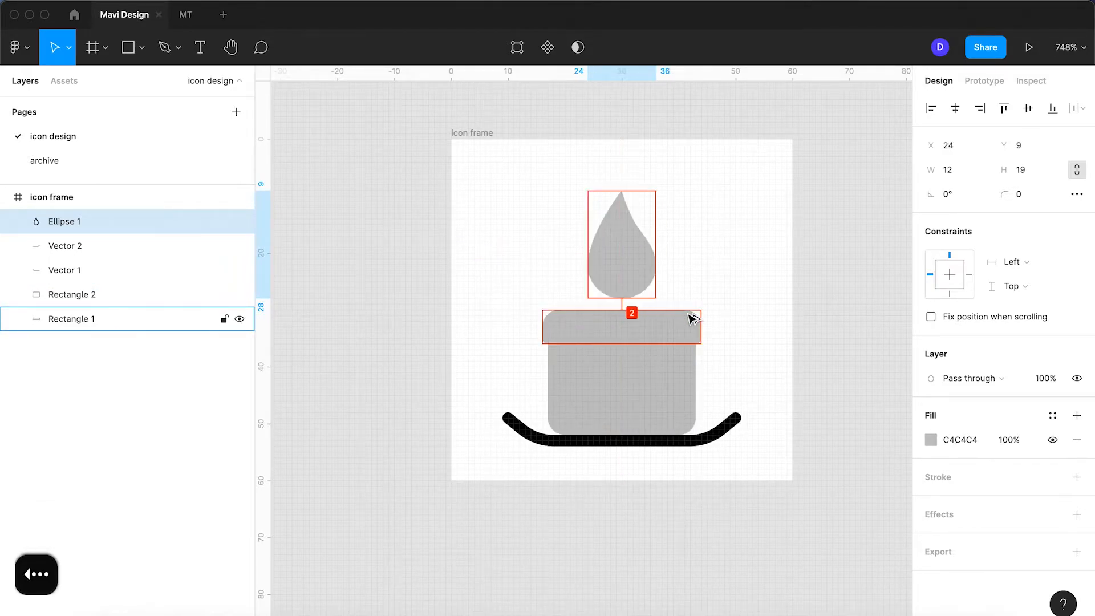
# - Lower the flame to Y 11 so its base touches the top of the lid
pyautogui.click(678, 316)
pyautogui.click(604, 268)
pyautogui.press('Down')
pyautogui.press('Down')
pyautogui.press('Down')
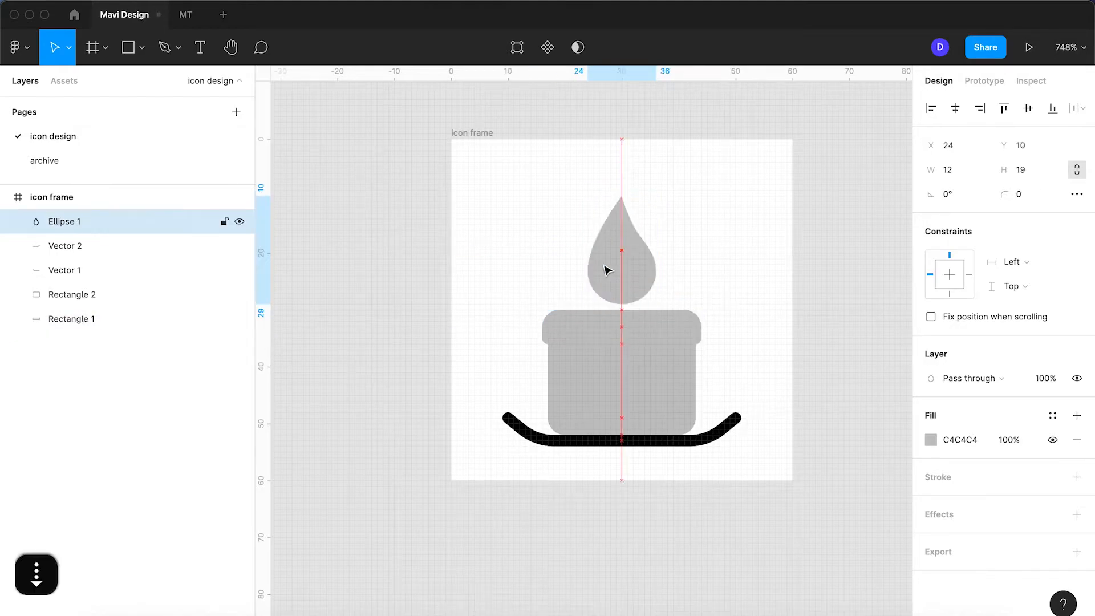
pyautogui.press('alt')
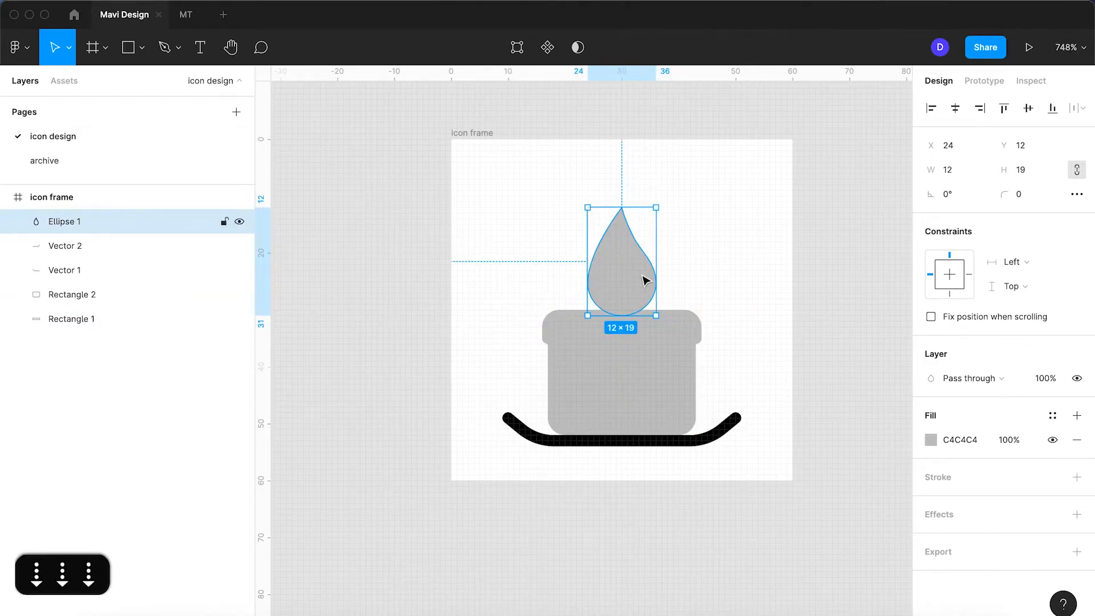
pyautogui.click(698, 267)
pyautogui.click(624, 301)
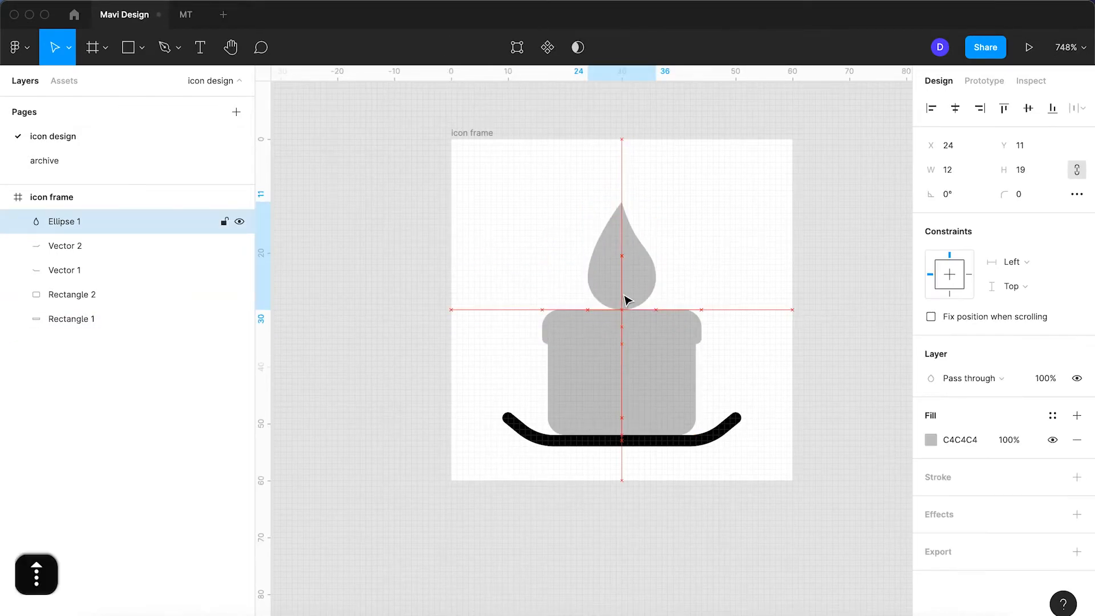
pyautogui.click(721, 282)
# - Fill the flame with solid yellow FFDB5E
pyautogui.click(618, 283)
pyautogui.click(932, 441)
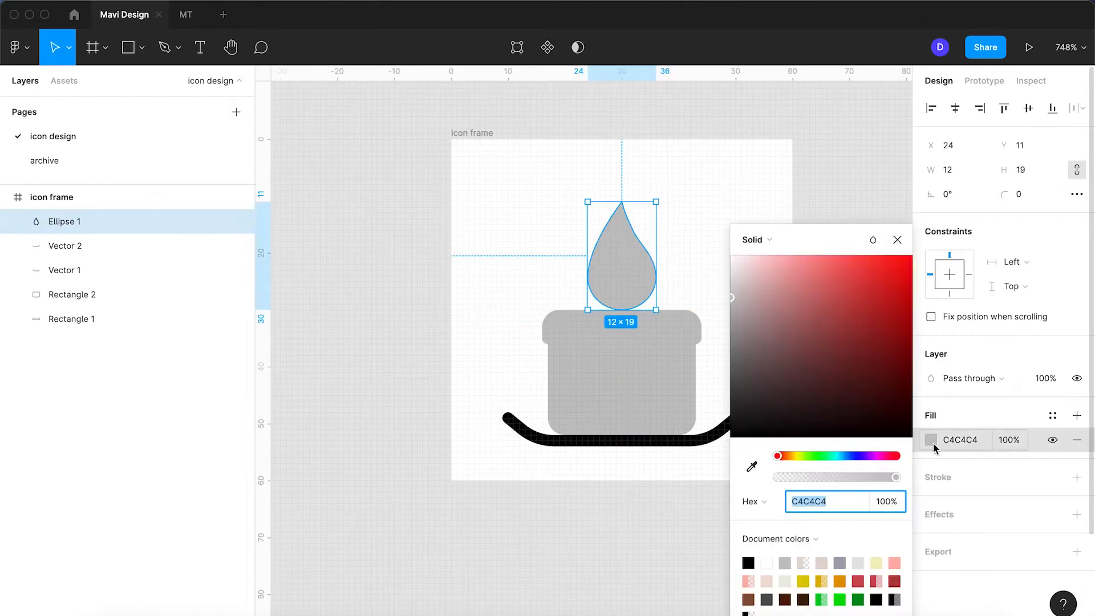
pyautogui.click(793, 457)
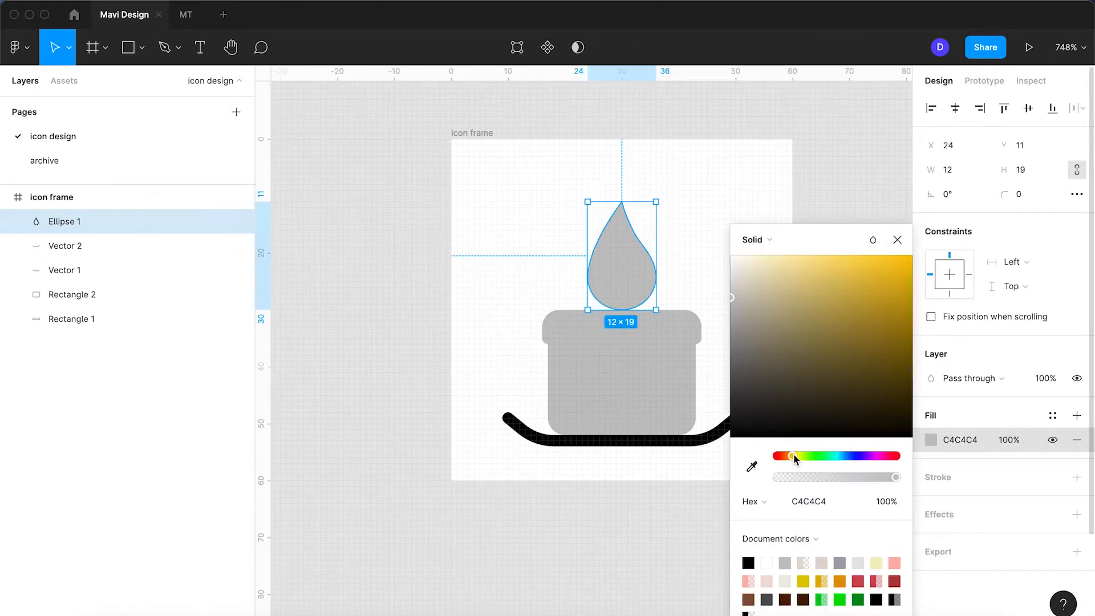
pyautogui.moveTo(736, 368); pyautogui.dragTo(771, 265)
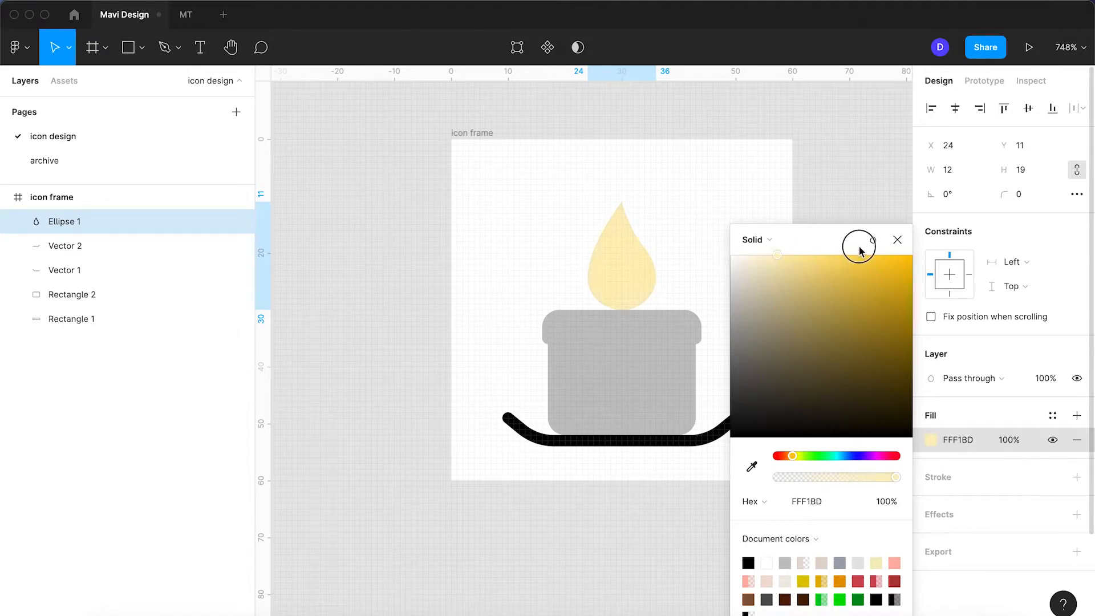
pyautogui.moveTo(854, 251); pyautogui.dragTo(878, 247)
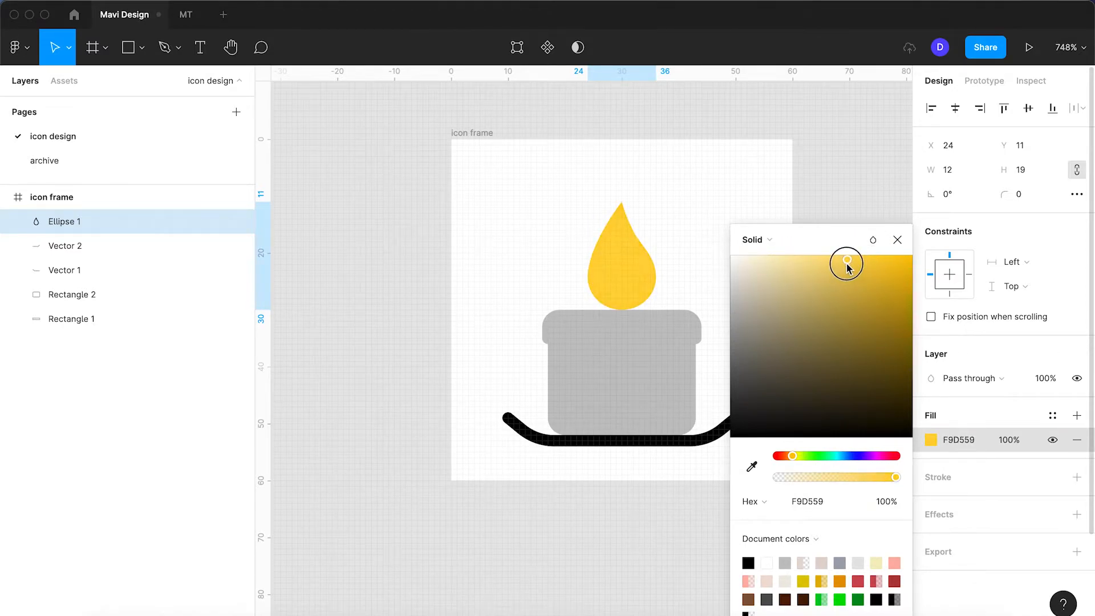
# - Turn the flame's fill into a linear gradient from yellow to orange DC7700, with the orange stop at 100% opacity
pyautogui.click(756, 239)
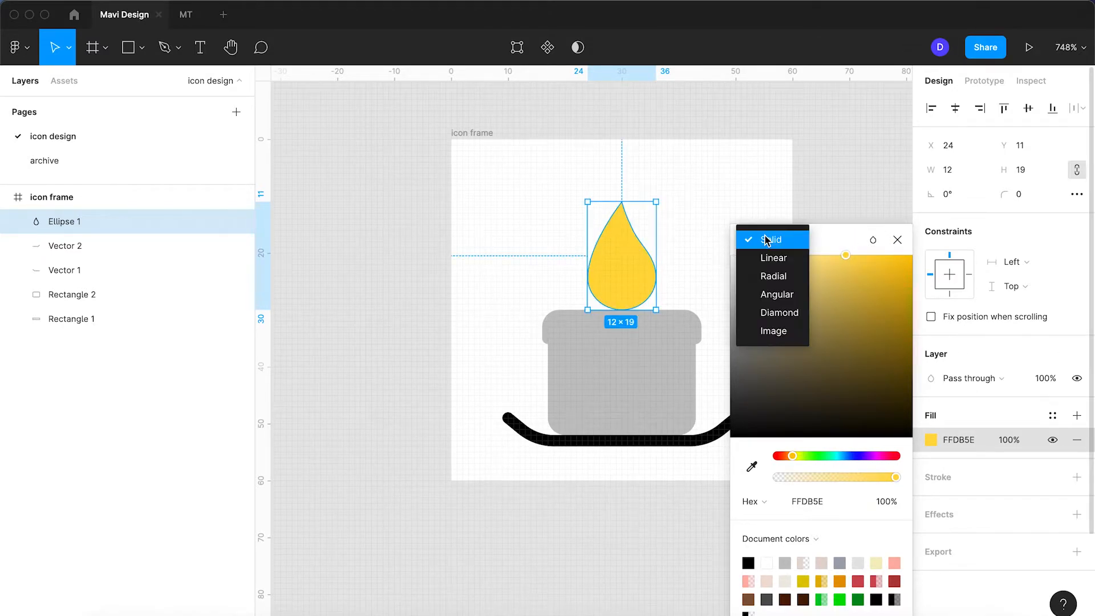
pyautogui.click(766, 256)
pyautogui.click(894, 222)
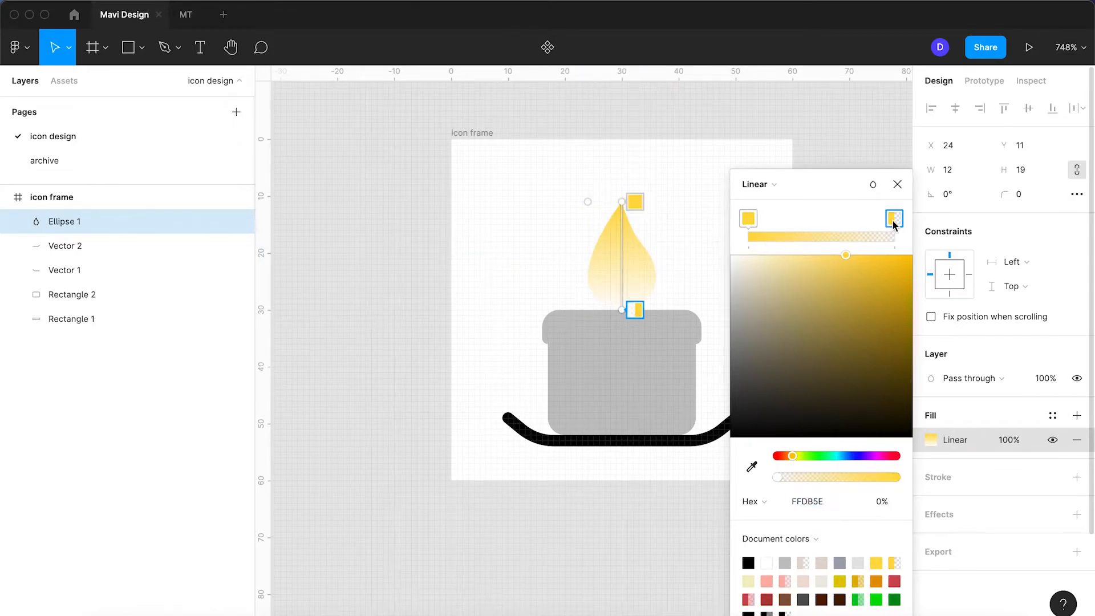
pyautogui.moveTo(793, 458); pyautogui.dragTo(780, 459)
pyautogui.moveTo(854, 305); pyautogui.dragTo(940, 352)
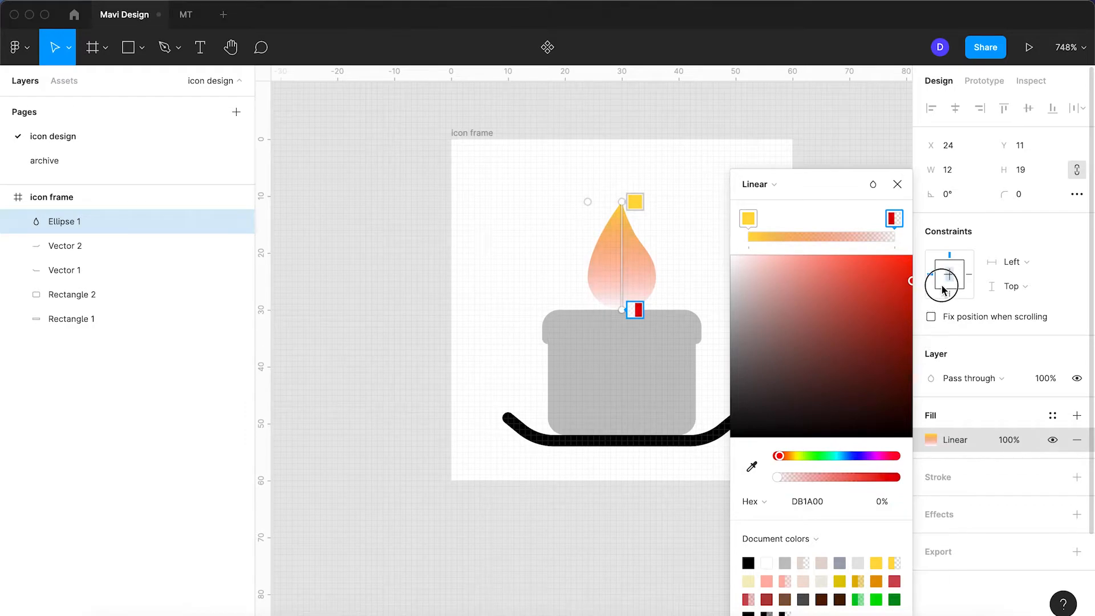
pyautogui.moveTo(855, 473); pyautogui.dragTo(936, 479)
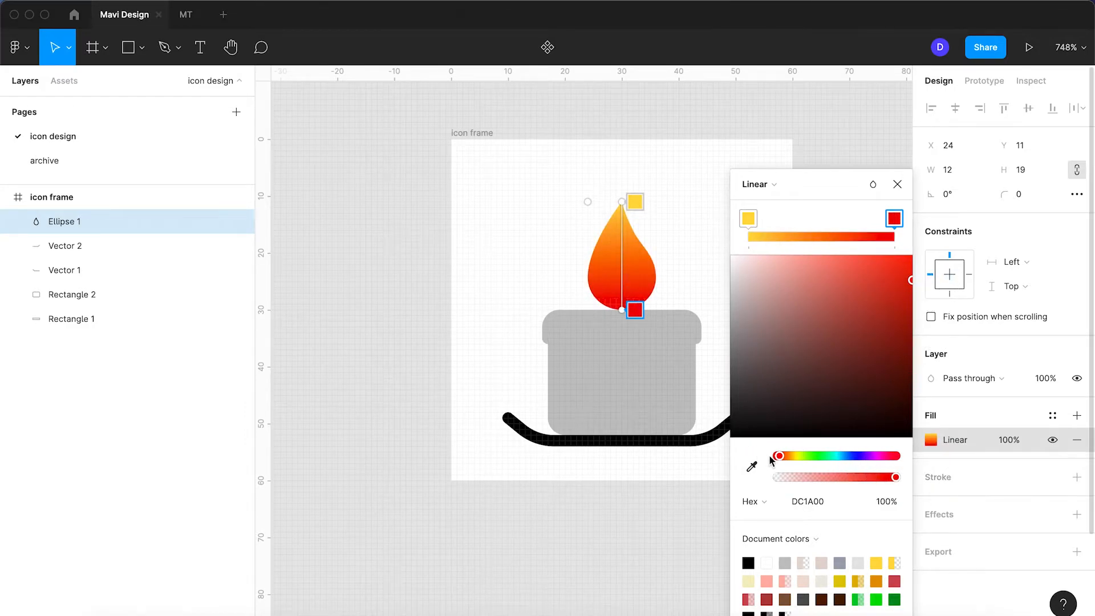
pyautogui.moveTo(782, 459); pyautogui.dragTo(790, 461)
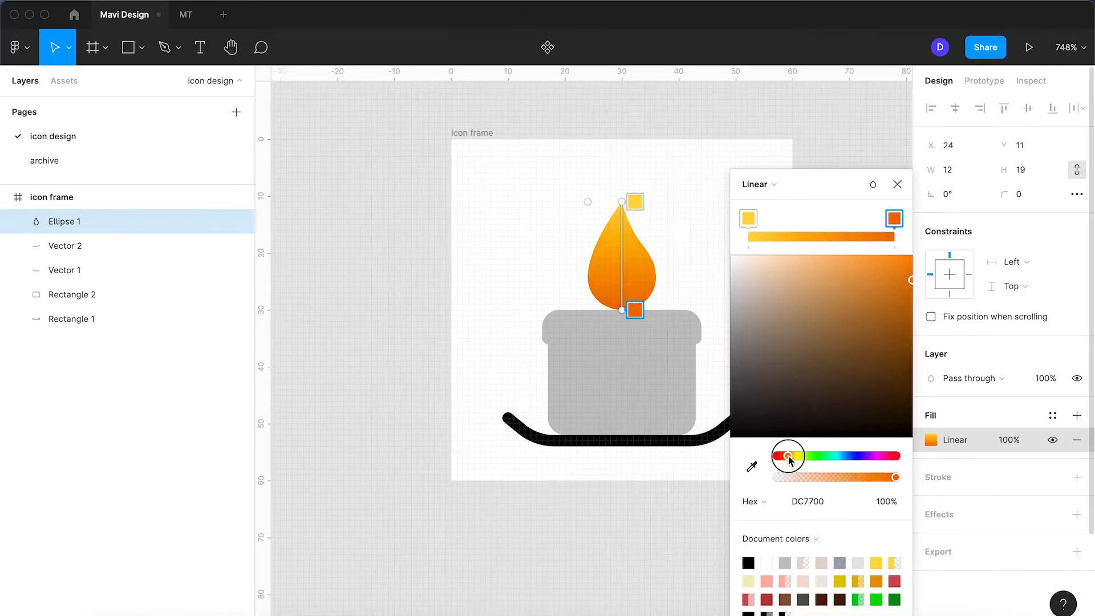
# - Try a radial gradient on the flame, moving the yellow and orange stops to compare their order and spread
pyautogui.click(753, 191)
pyautogui.click(768, 201)
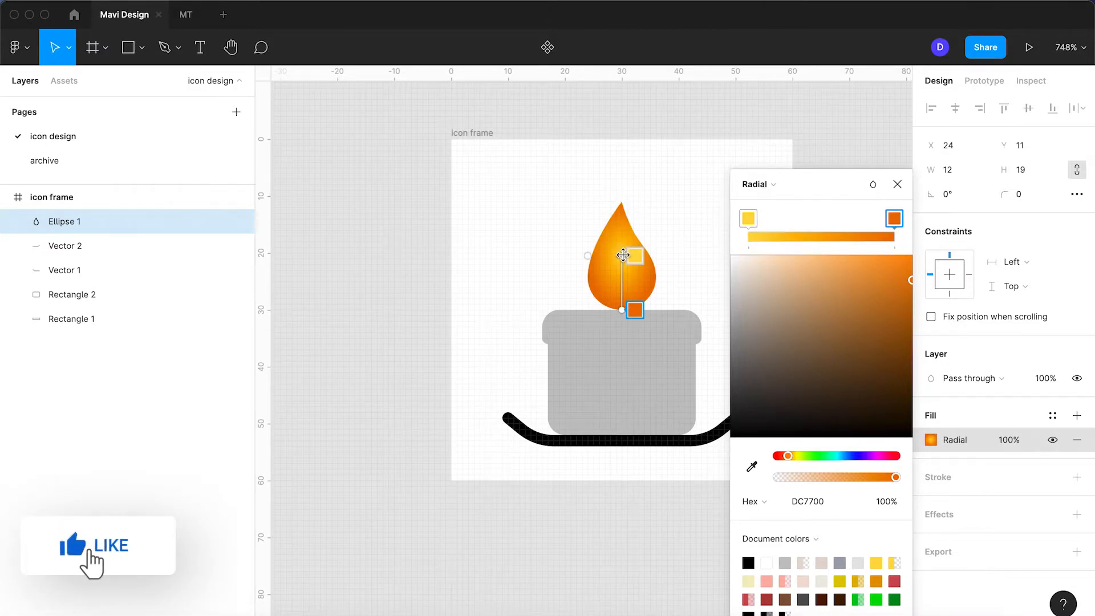
pyautogui.click(745, 220)
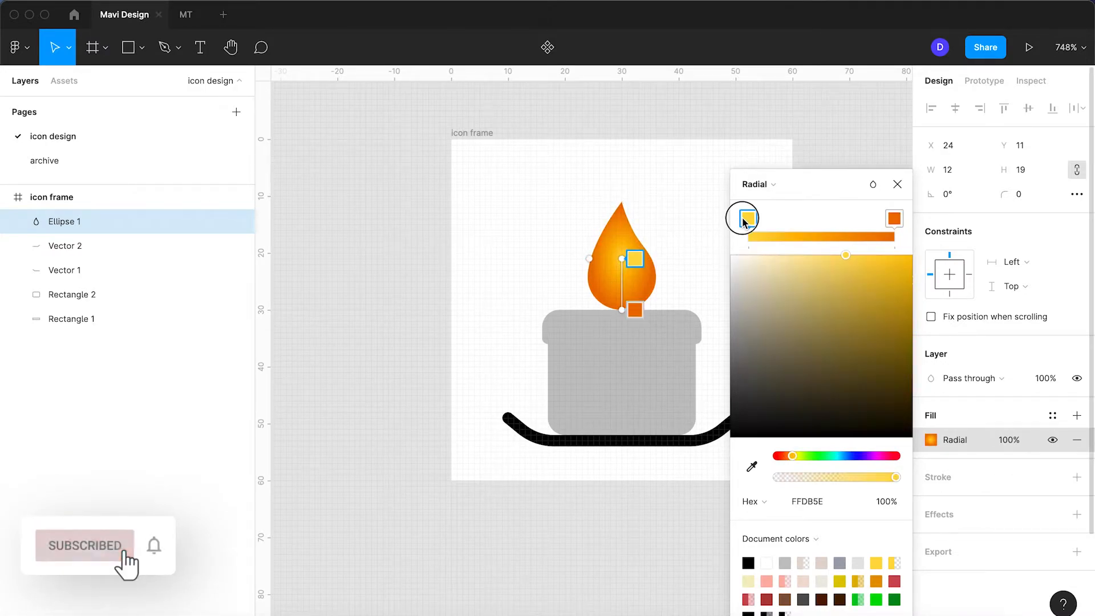
pyautogui.moveTo(744, 222); pyautogui.dragTo(824, 222)
pyautogui.moveTo(894, 223); pyautogui.dragTo(746, 222)
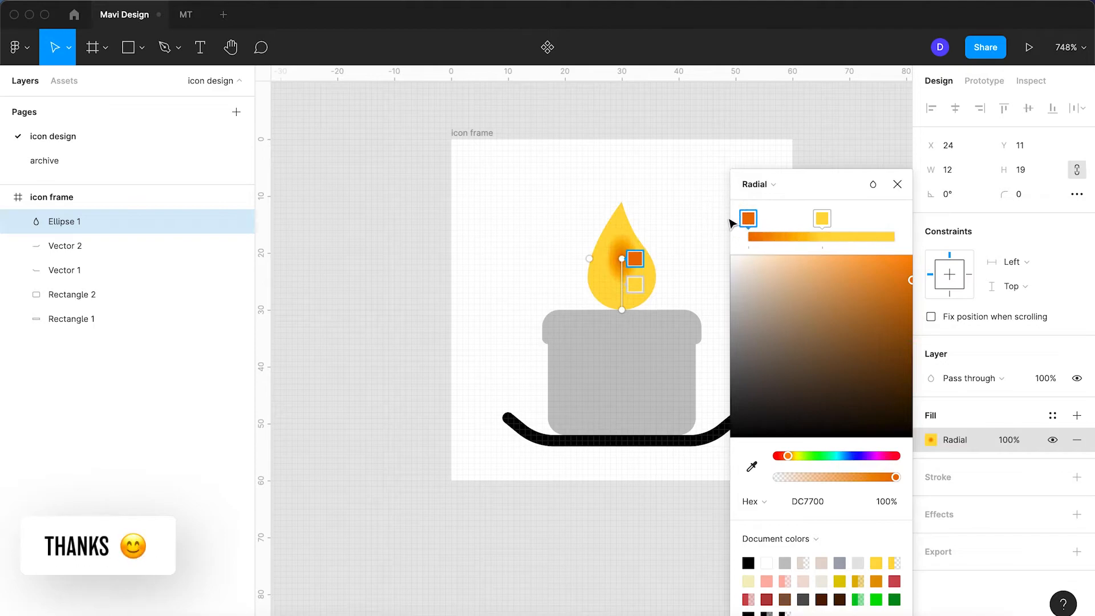
pyautogui.moveTo(822, 220); pyautogui.dragTo(865, 220)
pyautogui.moveTo(950, 234); pyautogui.dragTo(954, 235)
pyautogui.moveTo(829, 222); pyautogui.dragTo(918, 225)
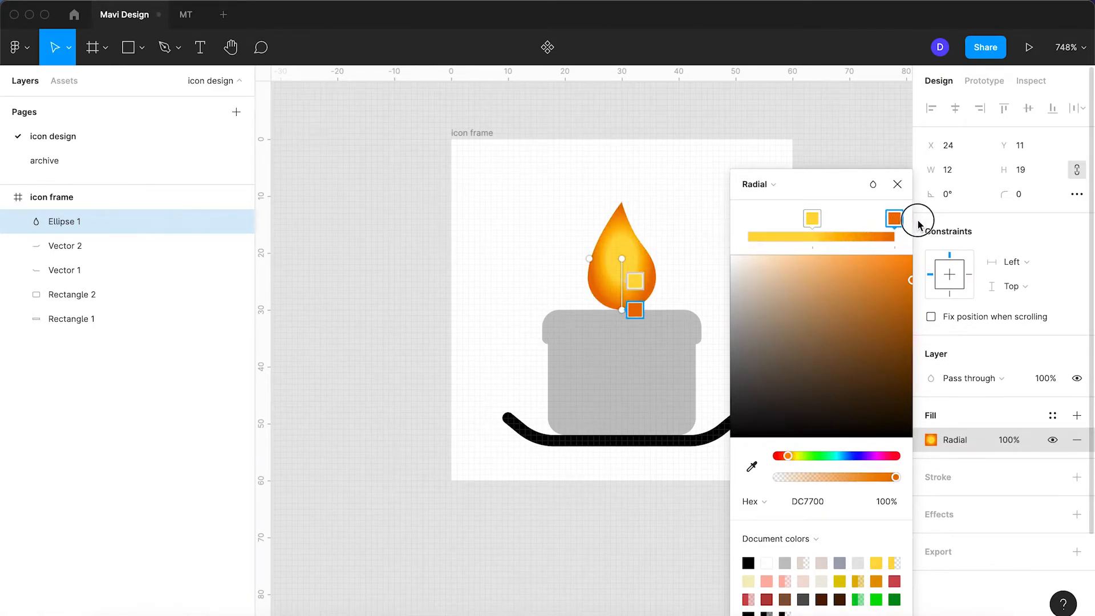
# - Return the flame to a linear gradient with the orange stop at its tip and the yellow stop at its base
pyautogui.click(772, 189)
pyautogui.click(765, 166)
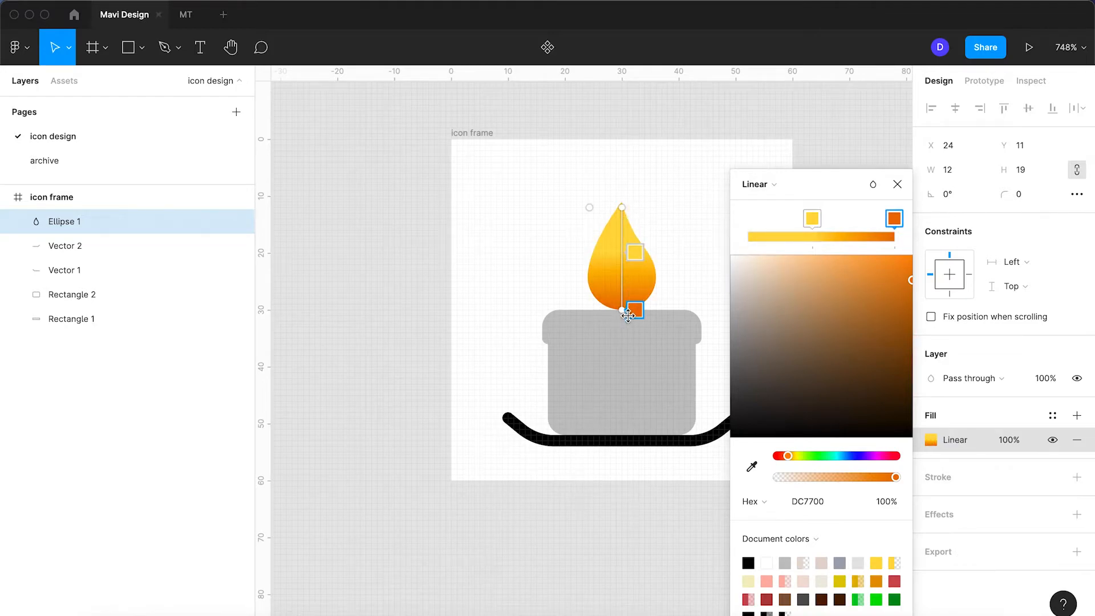
pyautogui.moveTo(822, 220); pyautogui.dragTo(683, 225)
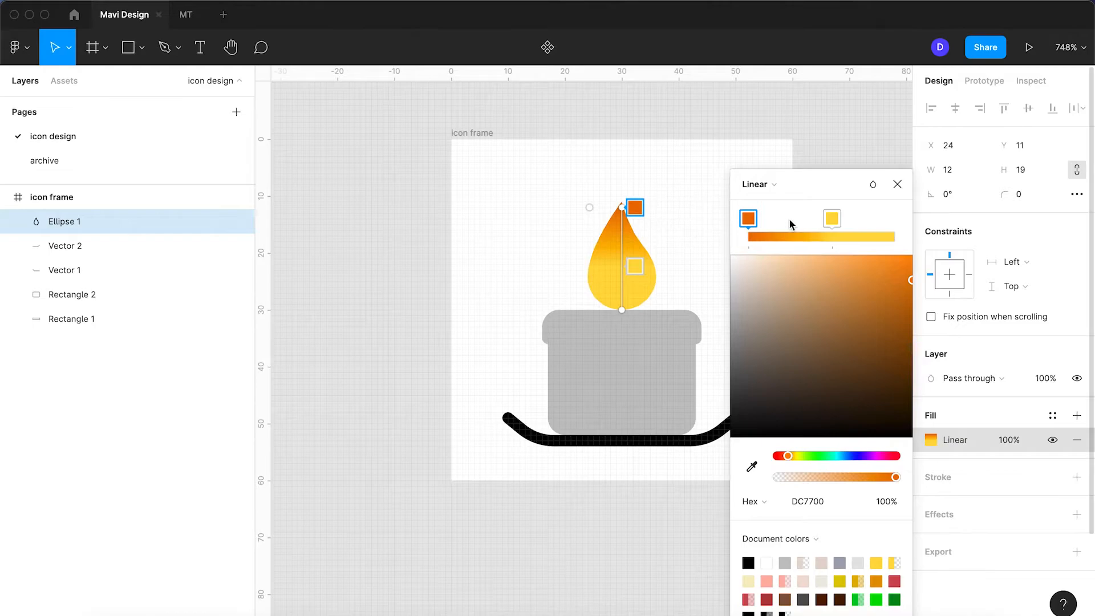
pyautogui.moveTo(833, 219); pyautogui.dragTo(975, 231)
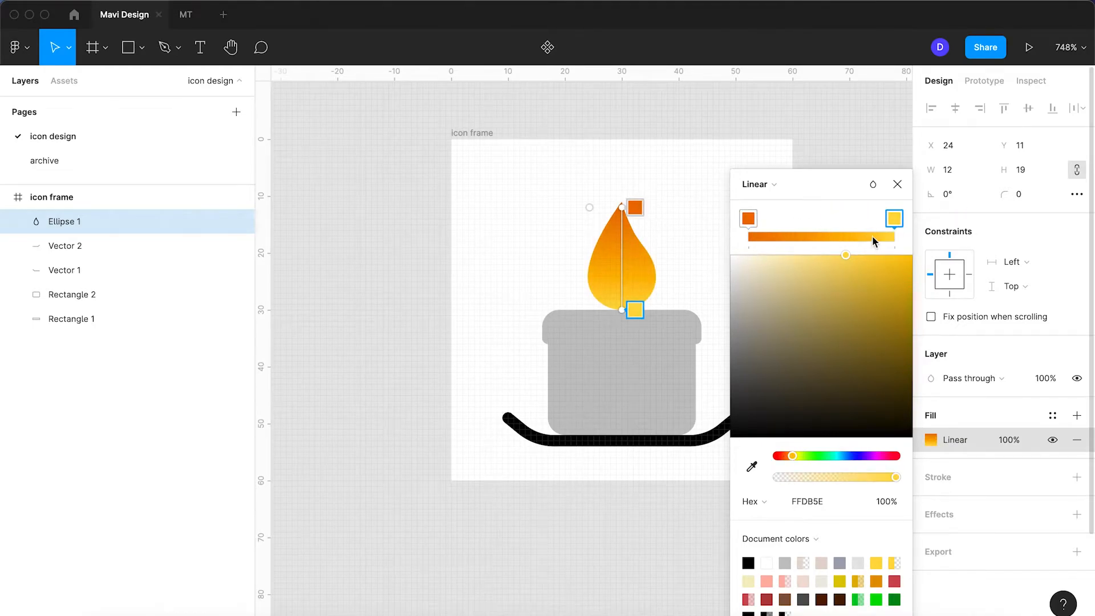
pyautogui.moveTo(894, 218)
pyautogui.mouseDown()
pyautogui.moveTo(877, 223)
pyautogui.moveTo(900, 224)
pyautogui.mouseUp()
# - Lighten the orange stop at the flame's tip to F5A810 and finish editing the gradient
pyautogui.click(748, 216)
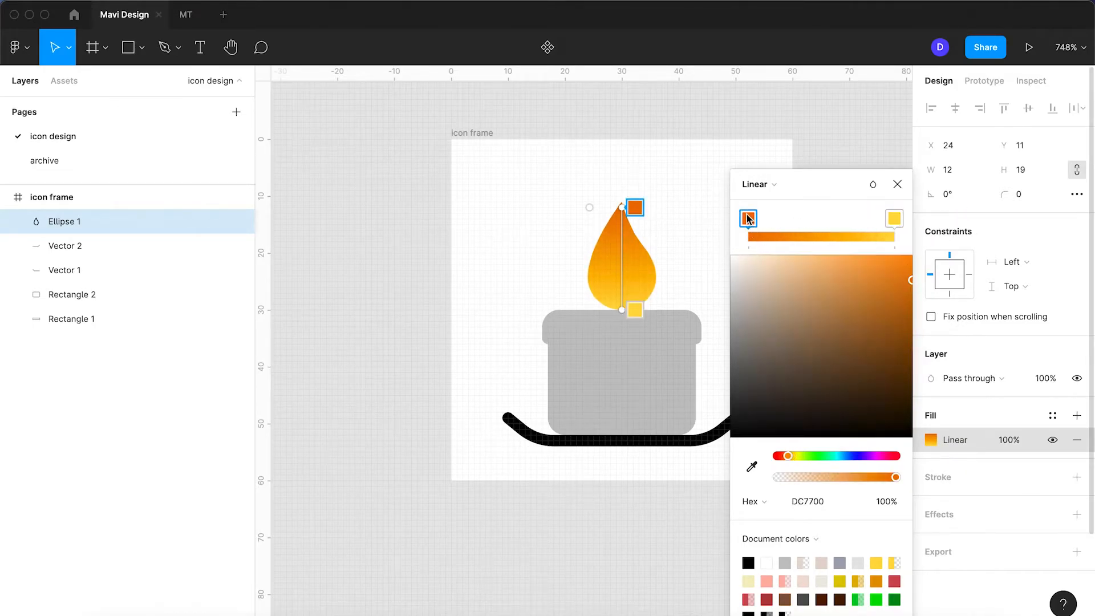
pyautogui.moveTo(909, 278); pyautogui.dragTo(898, 263)
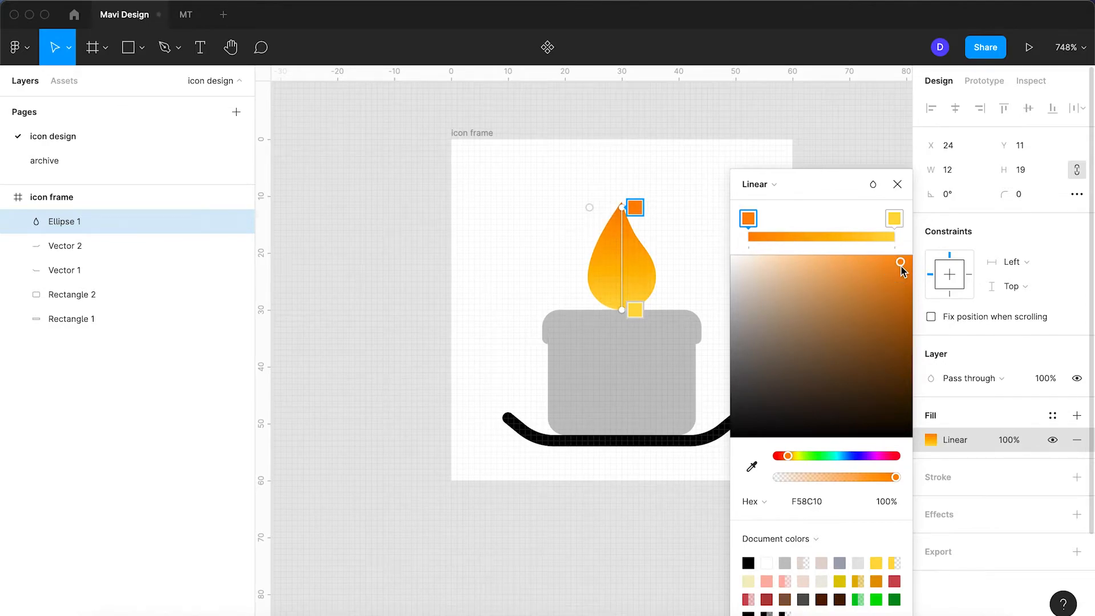
pyautogui.moveTo(790, 462); pyautogui.dragTo(792, 464)
pyautogui.press('Return')
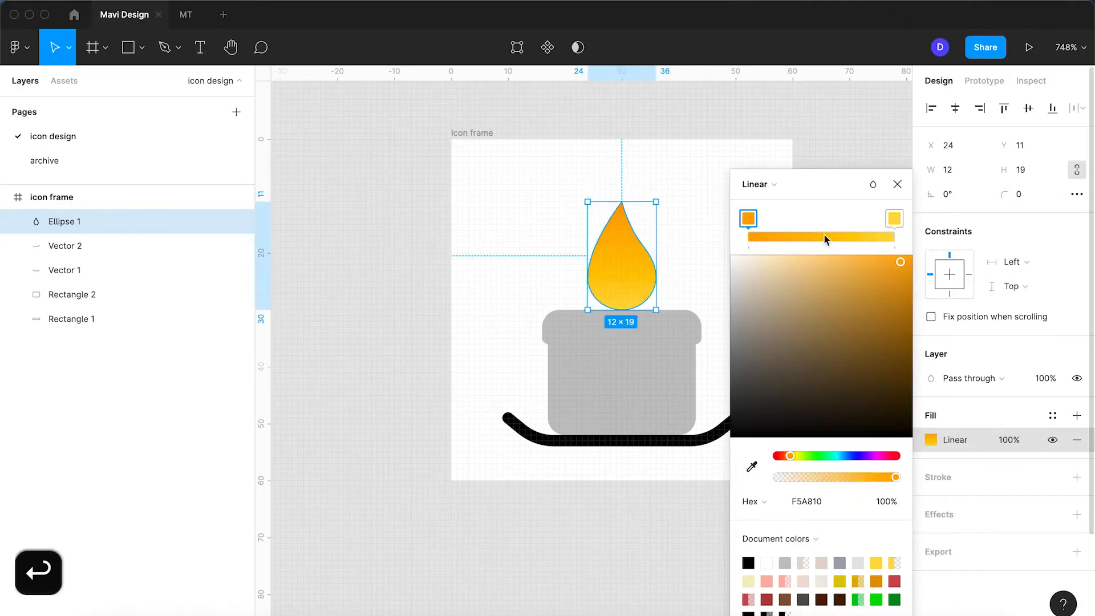
pyautogui.click(898, 189)
# - Nudge the flame up 1 unit to leave a gap above the lid
pyautogui.click(743, 196)
pyautogui.click(626, 274)
pyautogui.press('Up')
pyautogui.click(738, 269)
# - Draw a vertical wick line 4 units long with the Pen tool, from X 30, Y 26 down to the lid at Y 30
pyautogui.scroll(5, 567, 387)
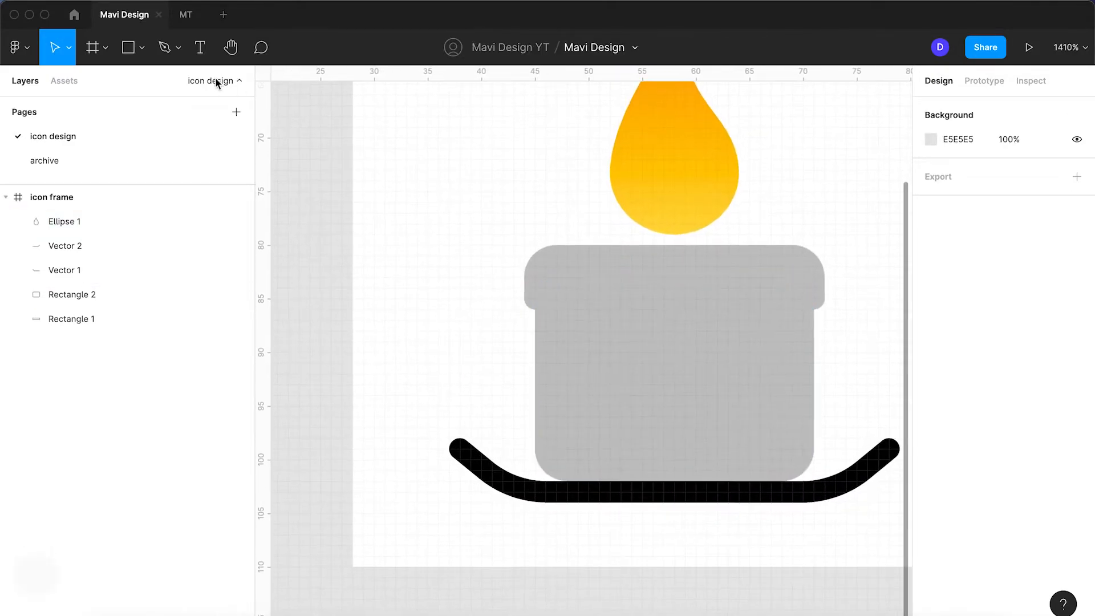
pyautogui.click(167, 49)
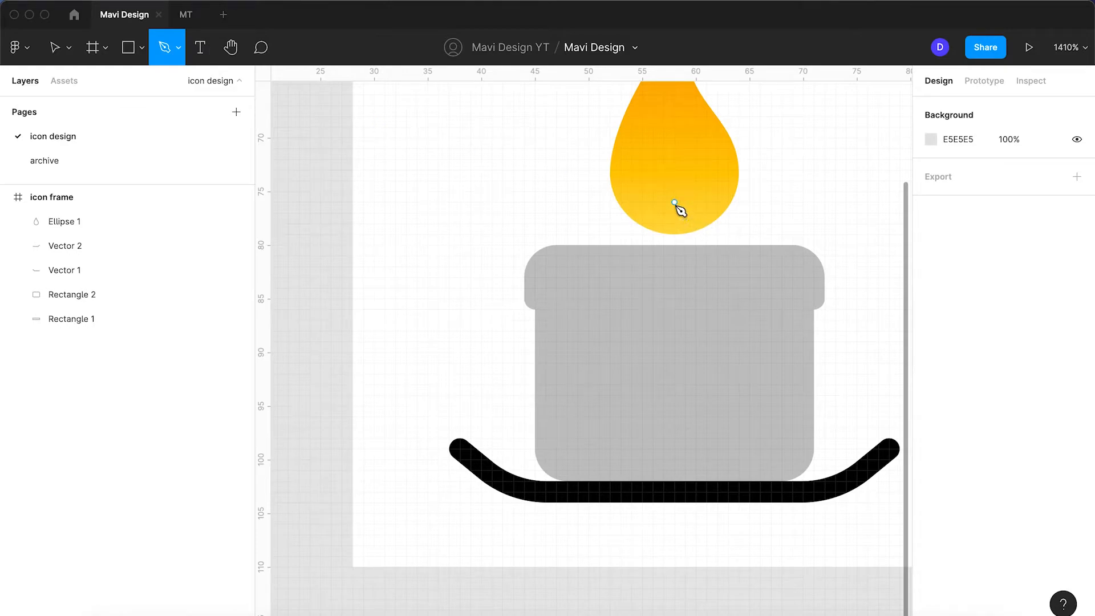
pyautogui.click(675, 203)
pyautogui.click(675, 246)
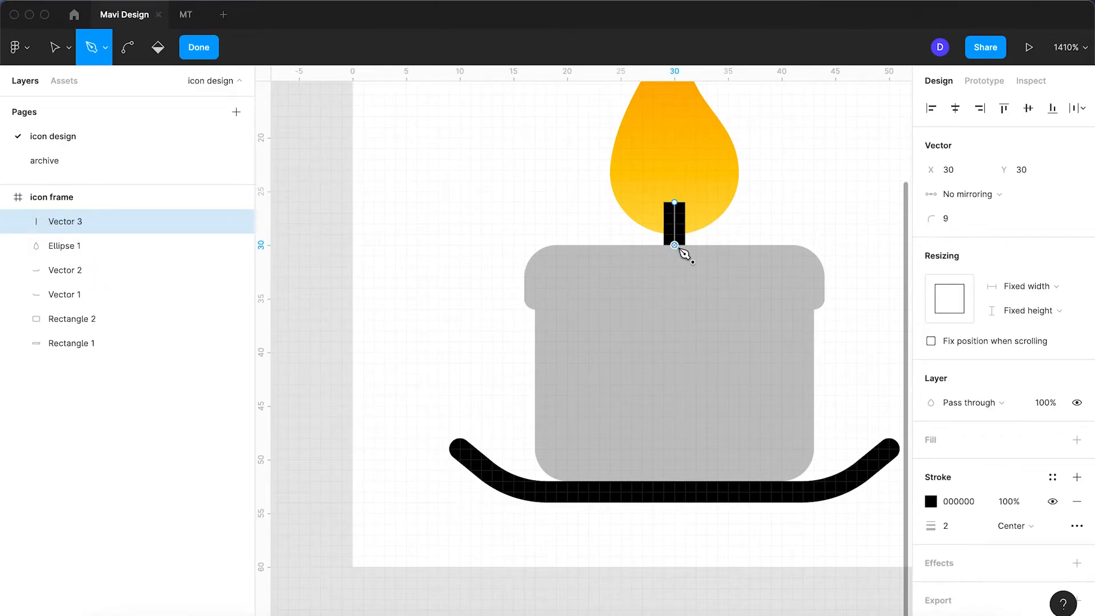
pyautogui.press('Return')
pyautogui.press('v')
pyautogui.click(548, 190)
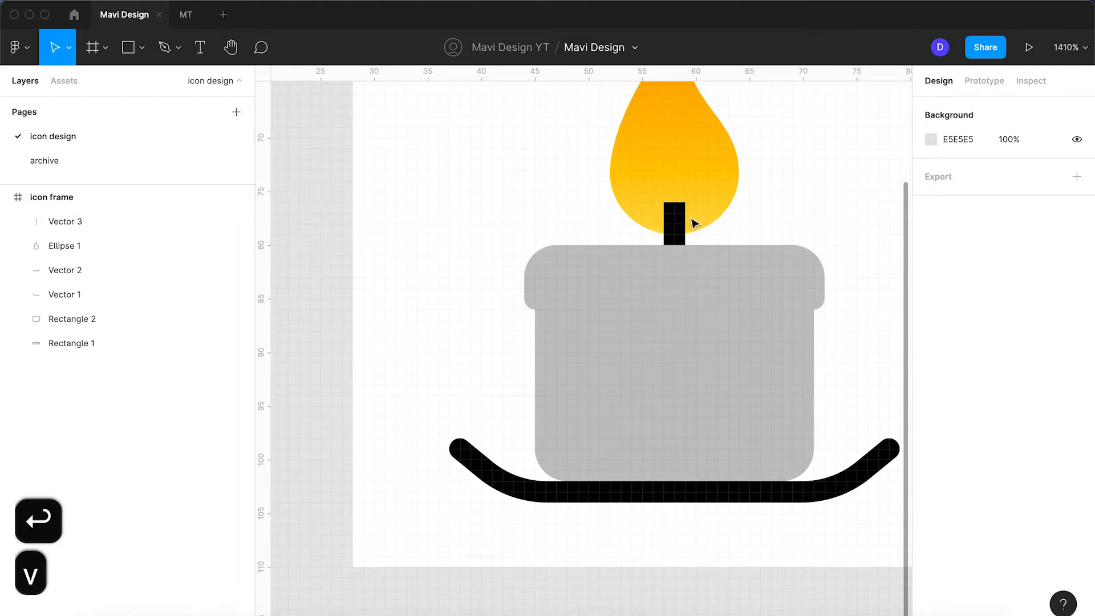
# - Shorten the wick to 1 unit by lowering its top point to Y 29, at the flame's base
pyautogui.click(675, 227)
pyautogui.scroll(5, 676, 227)
pyautogui.scroll(5, 680, 234)
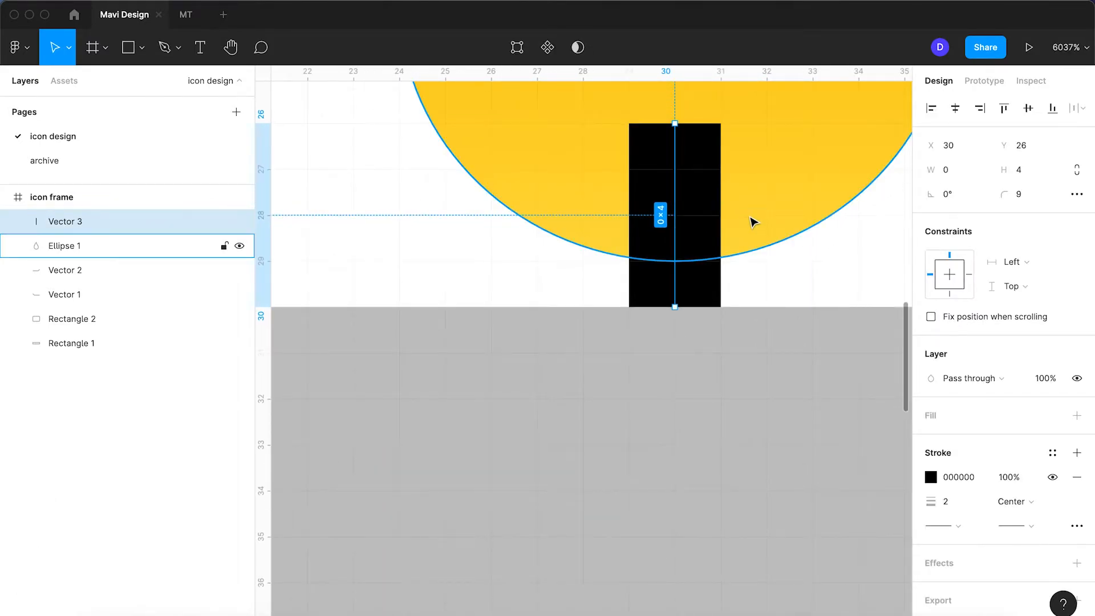
pyautogui.doubleClick(676, 153)
pyautogui.moveTo(676, 129); pyautogui.dragTo(679, 259)
pyautogui.press('Return')
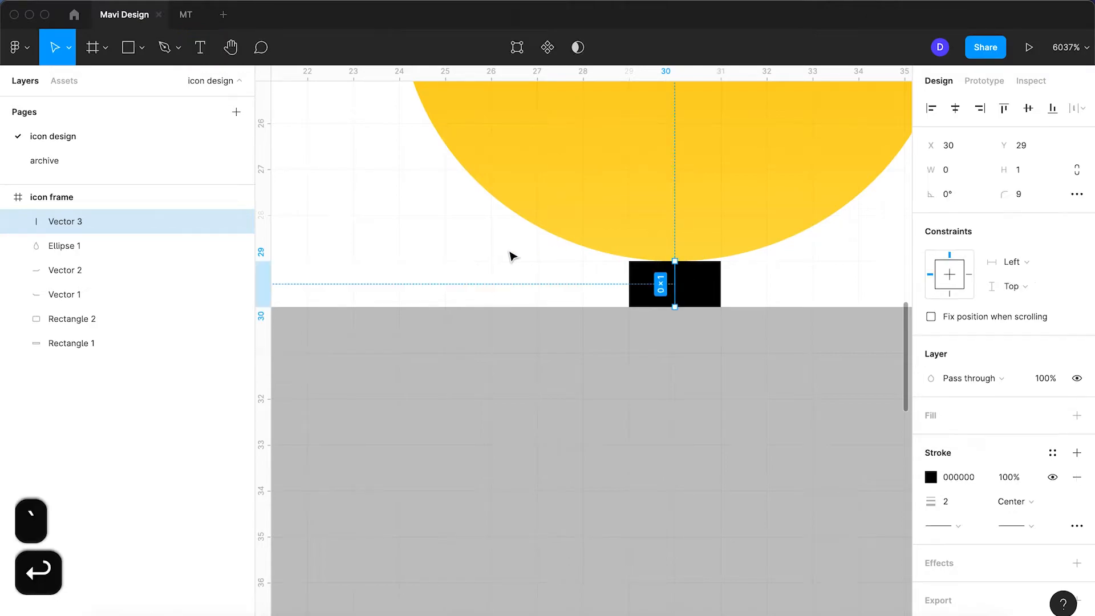
# - Duplicate the wick and stretch the copy inside the flame to 5 units, from Y 24 to Y 29
pyautogui.hotkey('ctrl', 'd')
pyautogui.moveTo(685, 284)
pyautogui.mouseDown()
pyautogui.moveTo(675, 254)
pyautogui.moveTo(688, 131)
pyautogui.mouseUp()
pyautogui.scroll(-3, 681, 234)
pyautogui.doubleClick(678, 239)
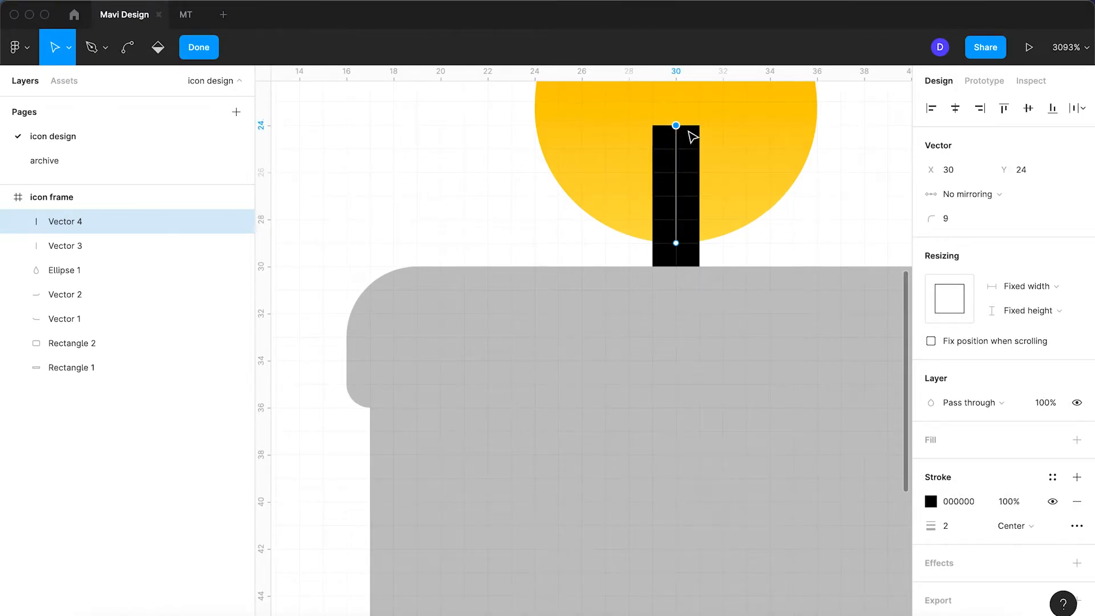
pyautogui.press('Return')
# - Set the opacity of the wick copy inside the flame to 40%
pyautogui.scroll(-5, 687, 128)
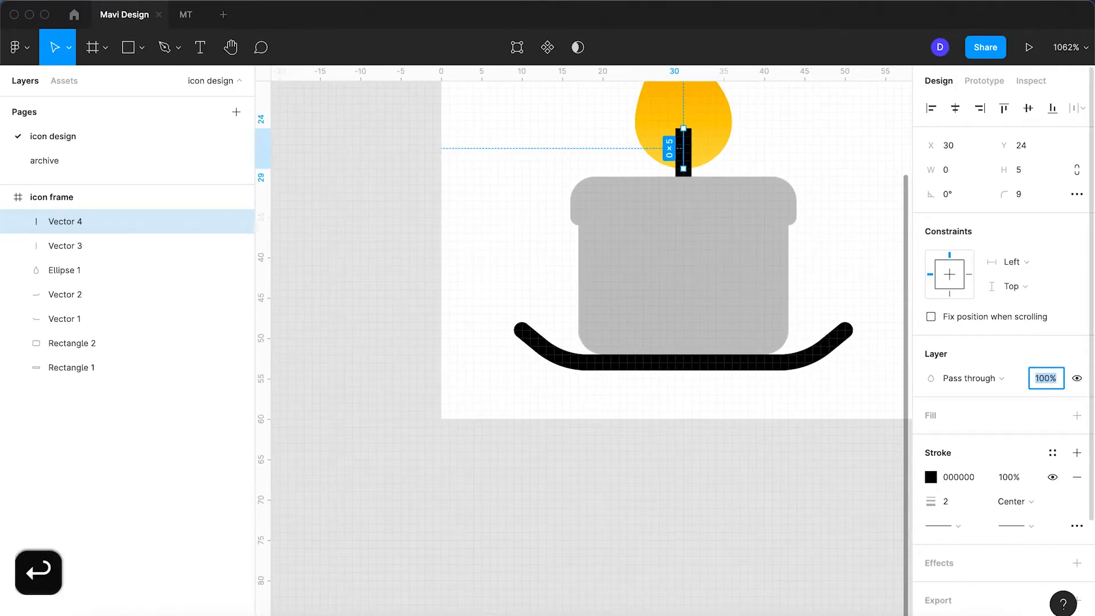
pyautogui.write('40')
pyautogui.press('Return')
pyautogui.click(512, 157)
pyautogui.scroll(-3, 512, 157)
pyautogui.scroll(3, 659, 158)
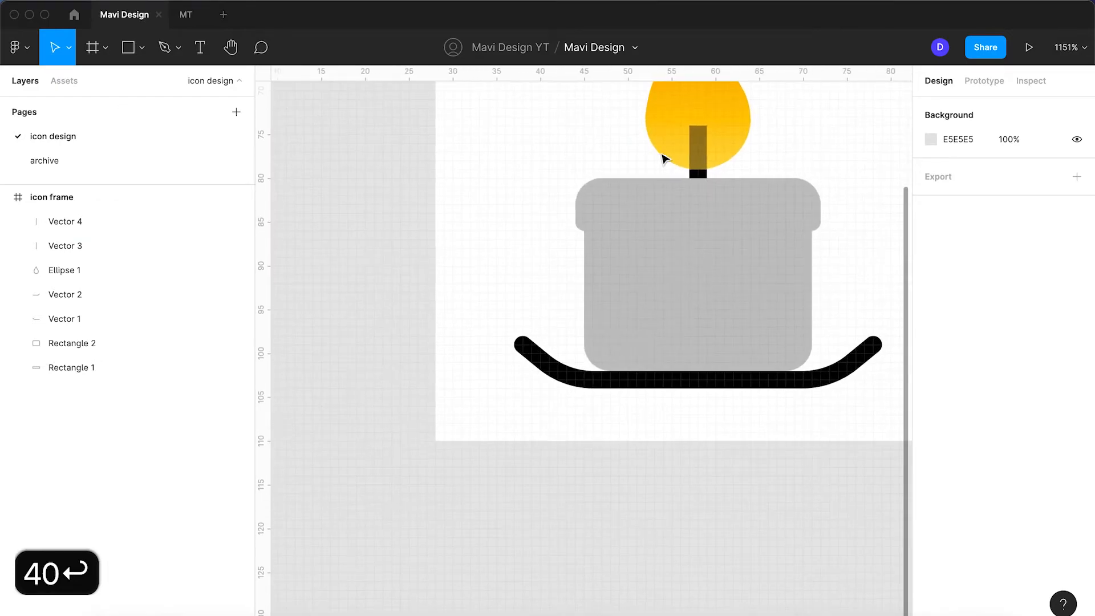
# - Lower the inner wick's opacity through 30%, 20% and 10% down to 5%
pyautogui.click(700, 151)
pyautogui.click(1046, 378)
pyautogui.write('30')
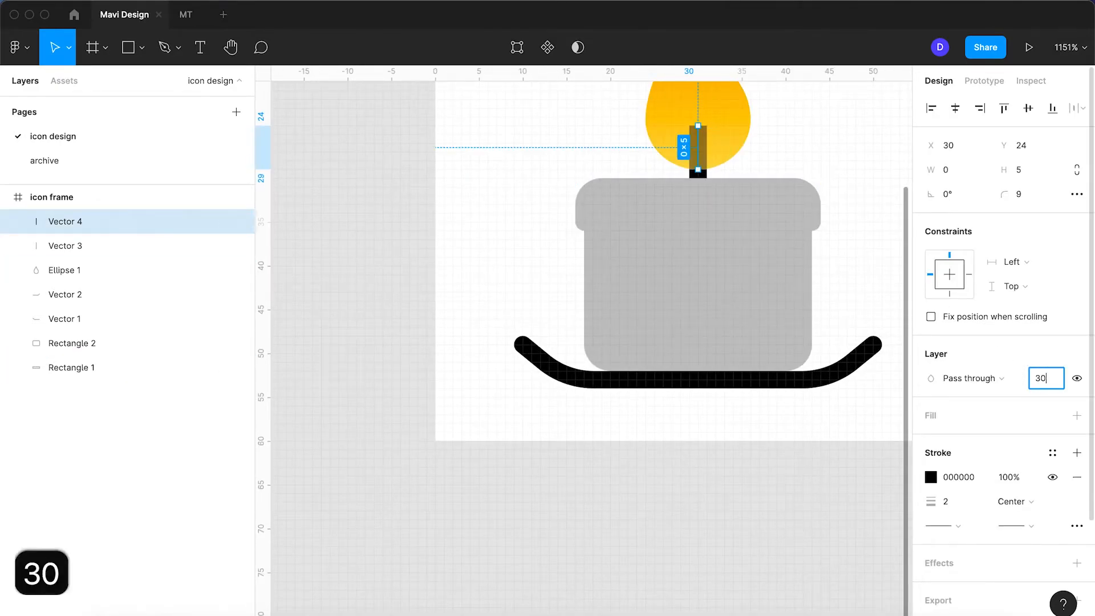
pyautogui.press('Return')
pyautogui.write('20')
pyautogui.press('Return')
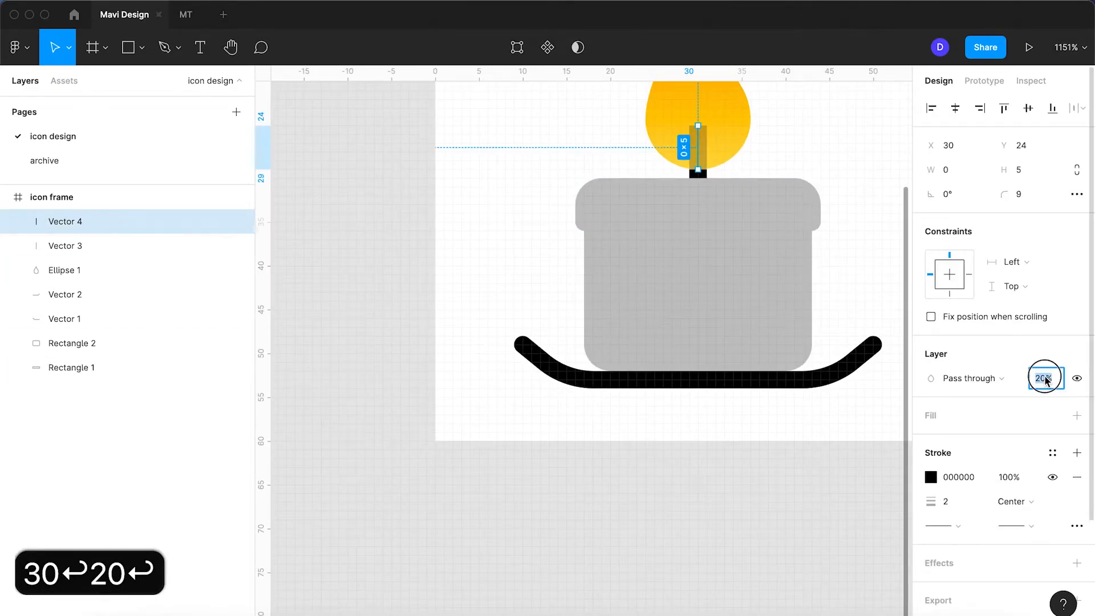
pyautogui.write('10')
pyautogui.press('Return')
pyautogui.press('Return')
pyautogui.click(608, 166)
pyautogui.scroll(-5, 609, 166)
pyautogui.scroll(5, 608, 166)
# - Give the inner wick's upper end a round cap and review the whole icon
pyautogui.click(697, 149)
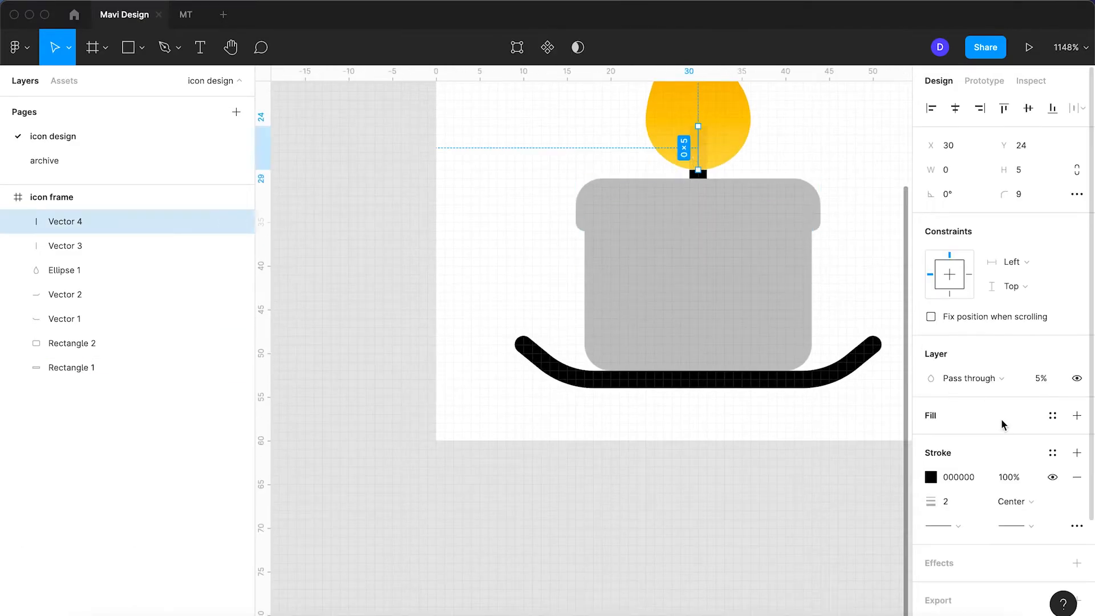
pyautogui.click(942, 526)
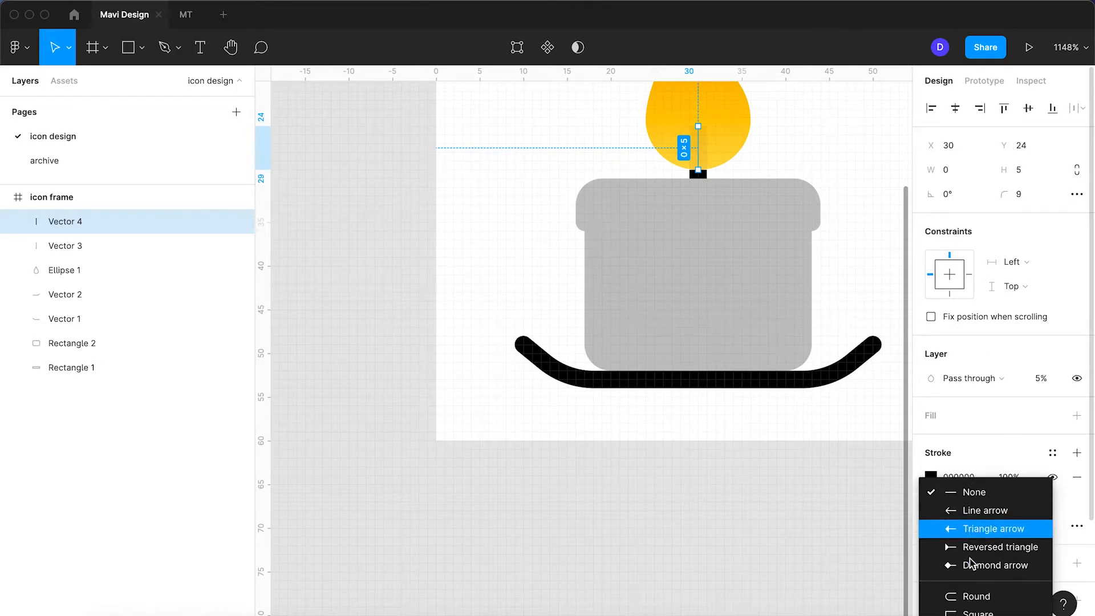
pyautogui.click(973, 603)
pyautogui.click(741, 453)
pyautogui.scroll(2, 742, 452)
pyautogui.hscroll(2, 742, 453)
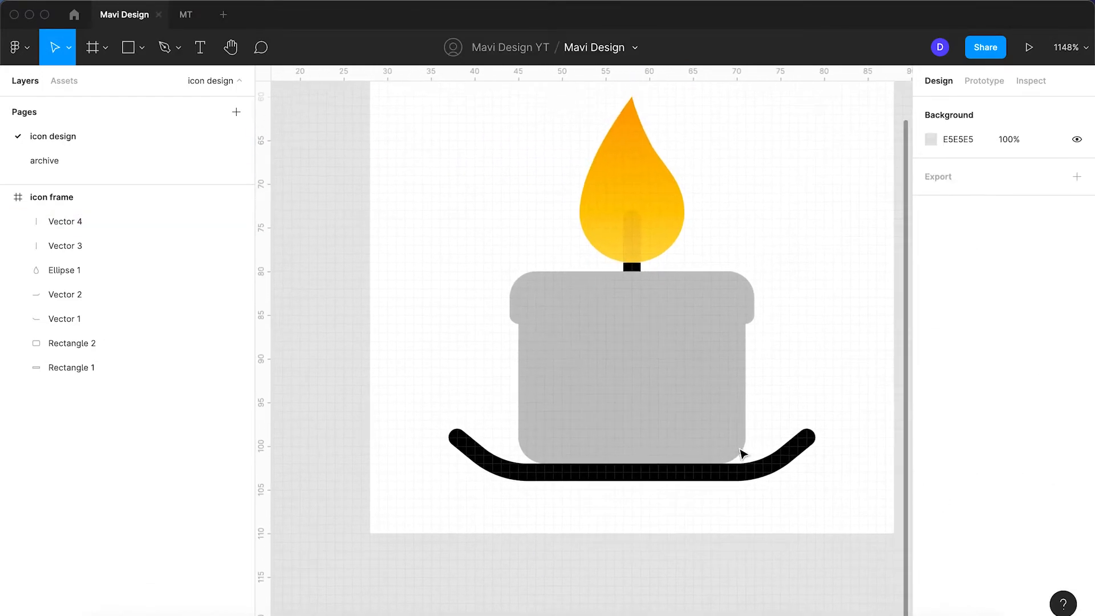
pyautogui.scroll(-5, 762, 230)
pyautogui.scroll(3, 762, 230)
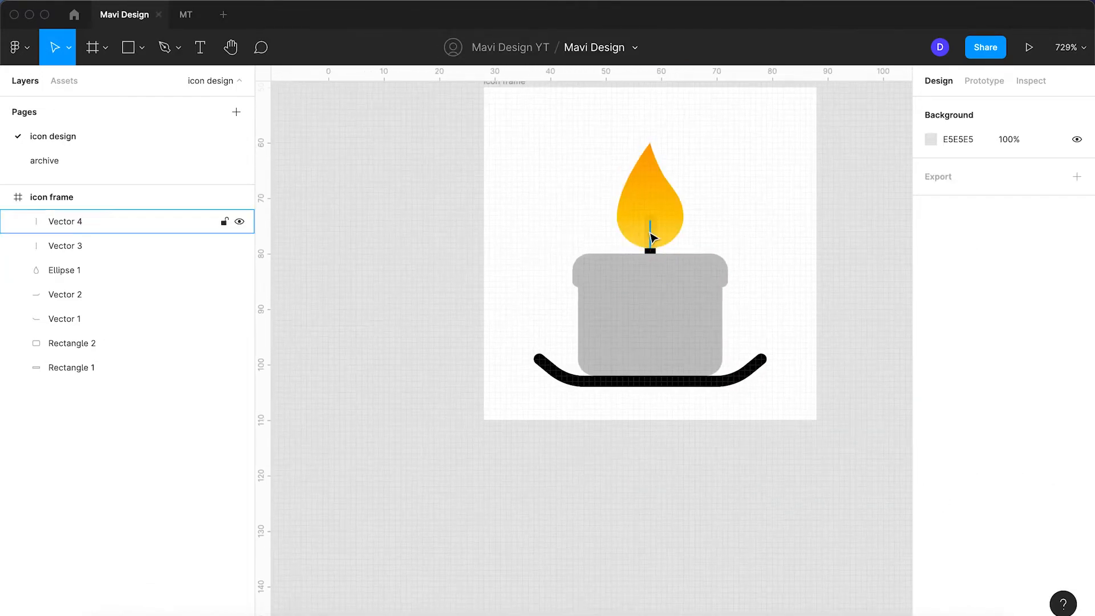
# - Delete the faint inner wick inside the flame
pyautogui.click(650, 234)
pyautogui.press('BackSpace')
pyautogui.click(573, 225)
pyautogui.scroll(10, 575, 230)
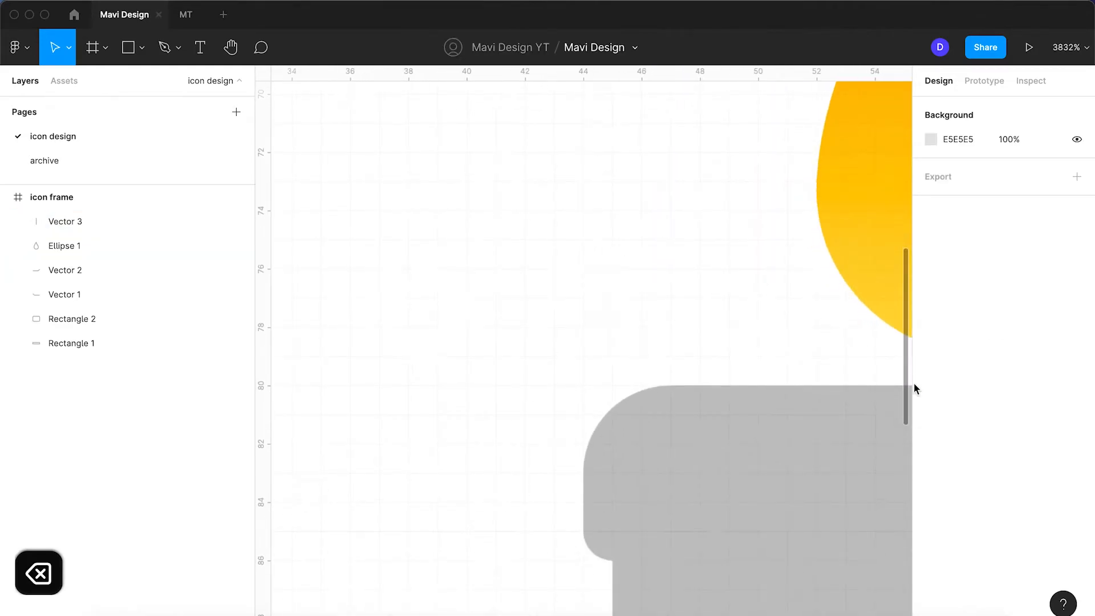
# - Extend the wick upward to a height of 2 and send it behind the flame
pyautogui.hscroll(-4, 843, 349)
pyautogui.doubleClick(733, 374)
pyautogui.click(723, 360)
pyautogui.press('Up')
pyautogui.press('Return')
pyautogui.press('super+bracketleft')
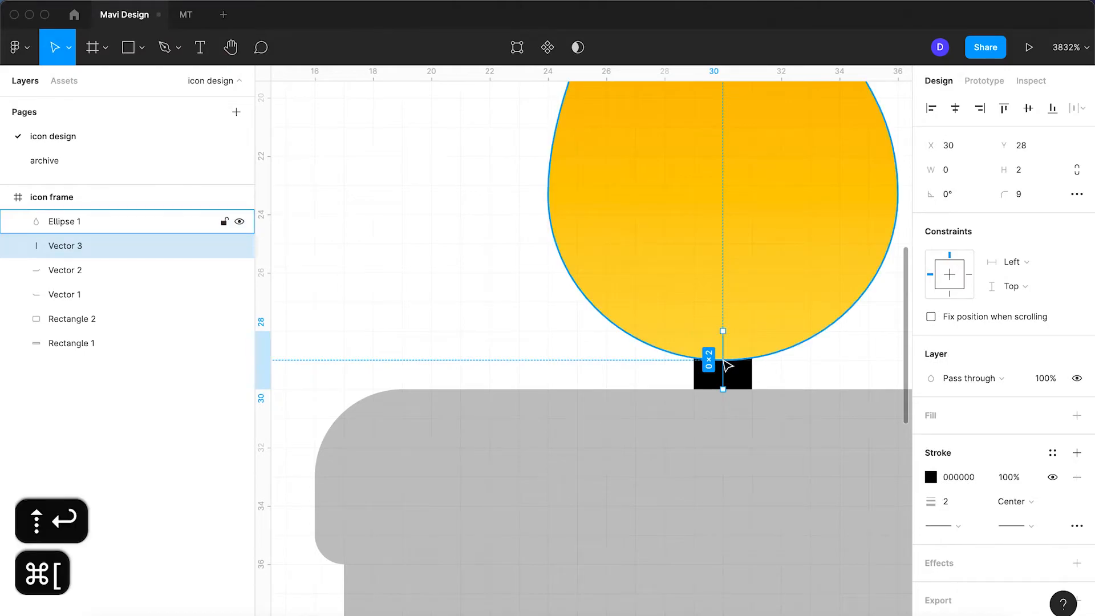
pyautogui.click(524, 363)
pyautogui.scroll(-10, 491, 357)
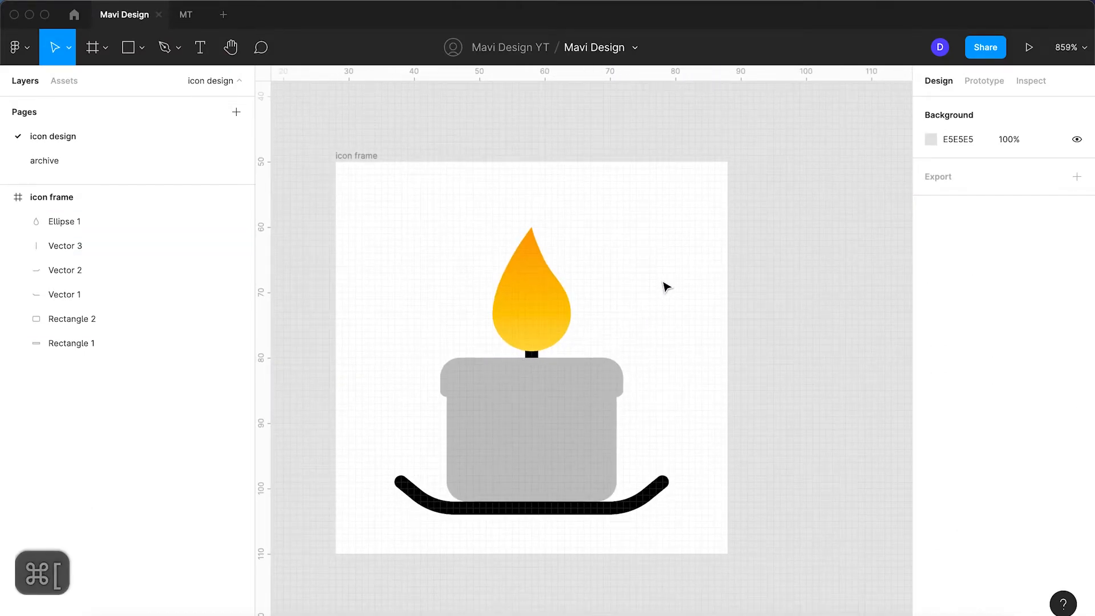
pyautogui.click(556, 316)
pyautogui.click(406, 318)
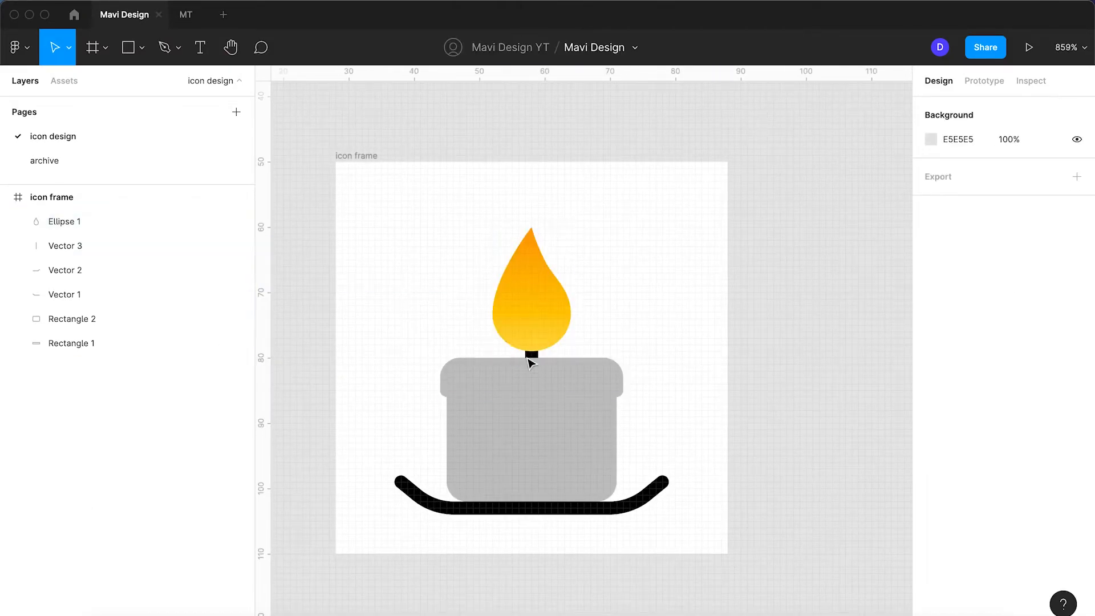
# - Fill the candle's body and lid rectangles with the yellow FFD95A sampled from the flame's lower part
pyautogui.click(540, 385)
pyautogui.keyDown('shift'); pyautogui.click(555, 371); pyautogui.keyUp('shift')
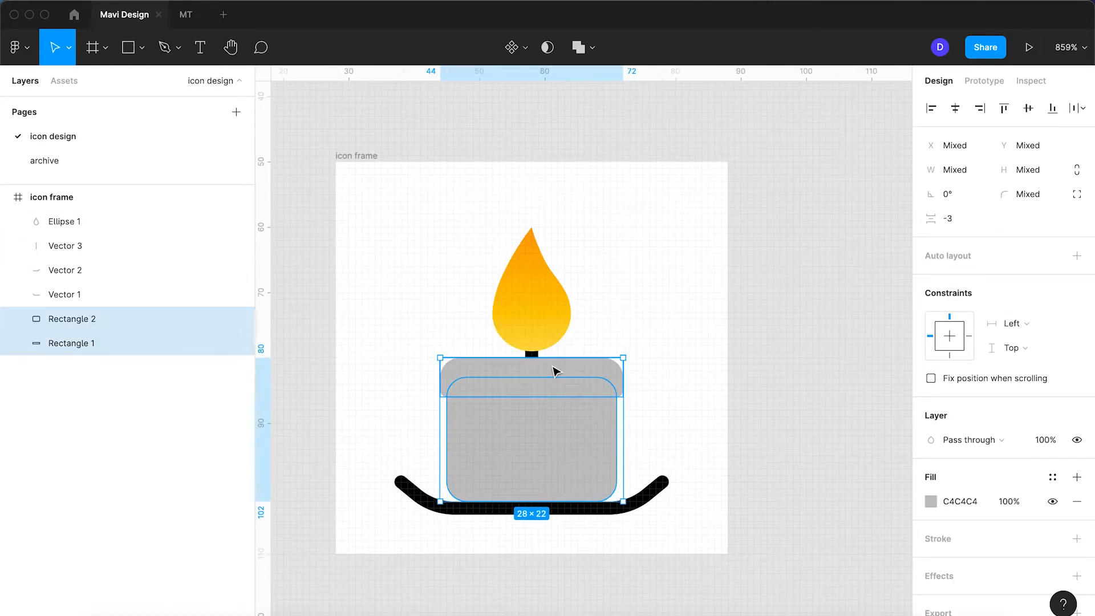
pyautogui.press('i')
pyautogui.click(532, 342)
pyautogui.click(932, 501)
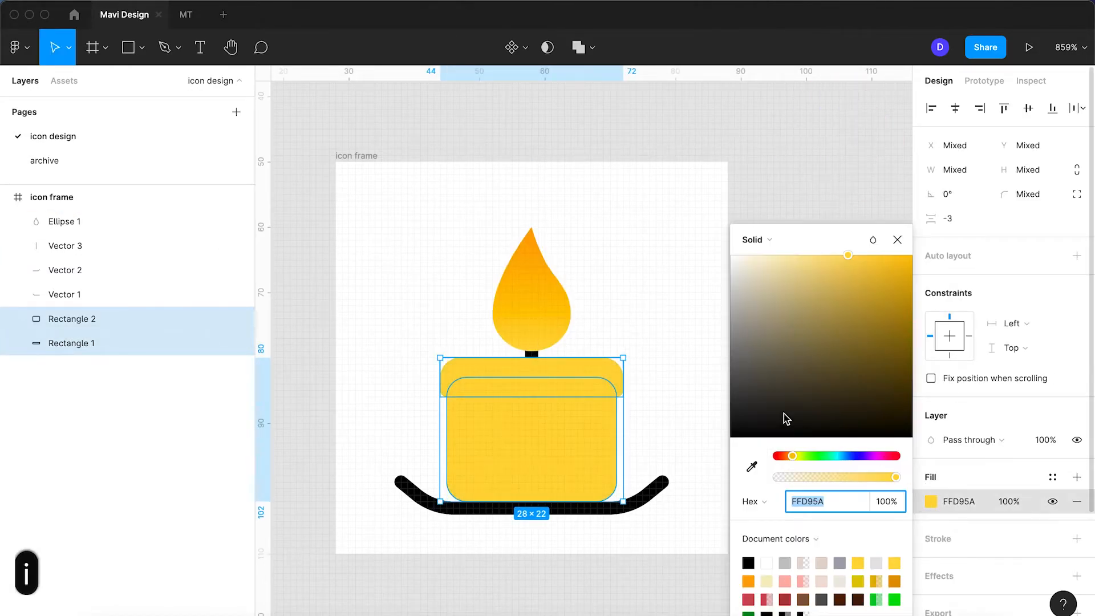
# - Try paler yellows such as FFEFB8 for the body and lid, ending on the muted fill E7D086
pyautogui.moveTo(797, 263)
pyautogui.mouseDown()
pyautogui.moveTo(762, 251)
pyautogui.moveTo(760, 282)
pyautogui.moveTo(770, 254)
pyautogui.moveTo(801, 249)
pyautogui.moveTo(809, 269)
pyautogui.moveTo(779, 264)
pyautogui.mouseUp()
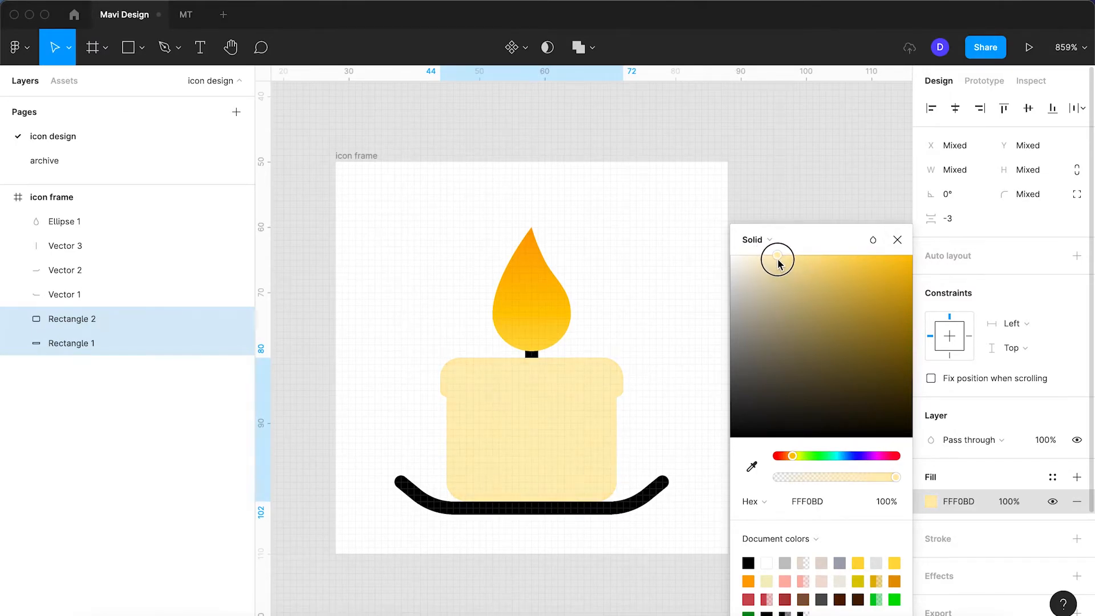
pyautogui.click(787, 456)
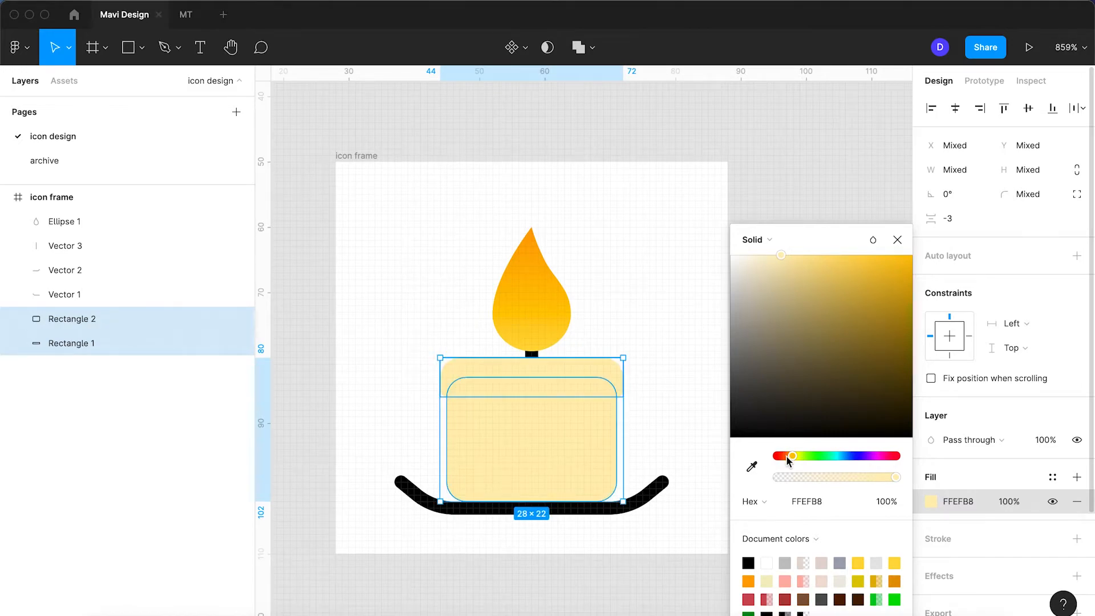
pyautogui.press('i')
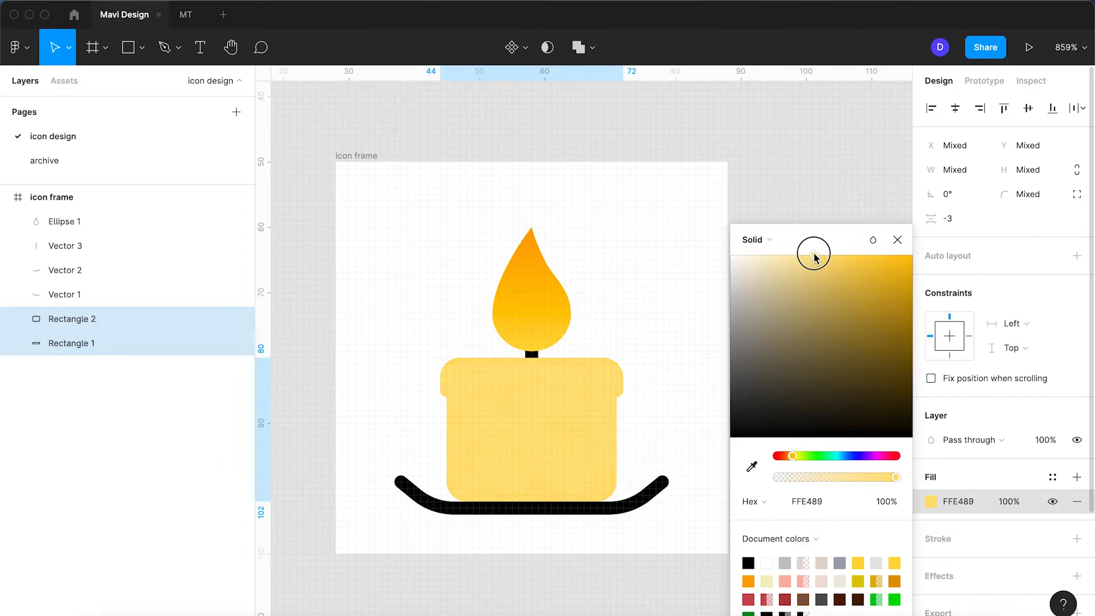
pyautogui.click(807, 273)
pyautogui.click(897, 240)
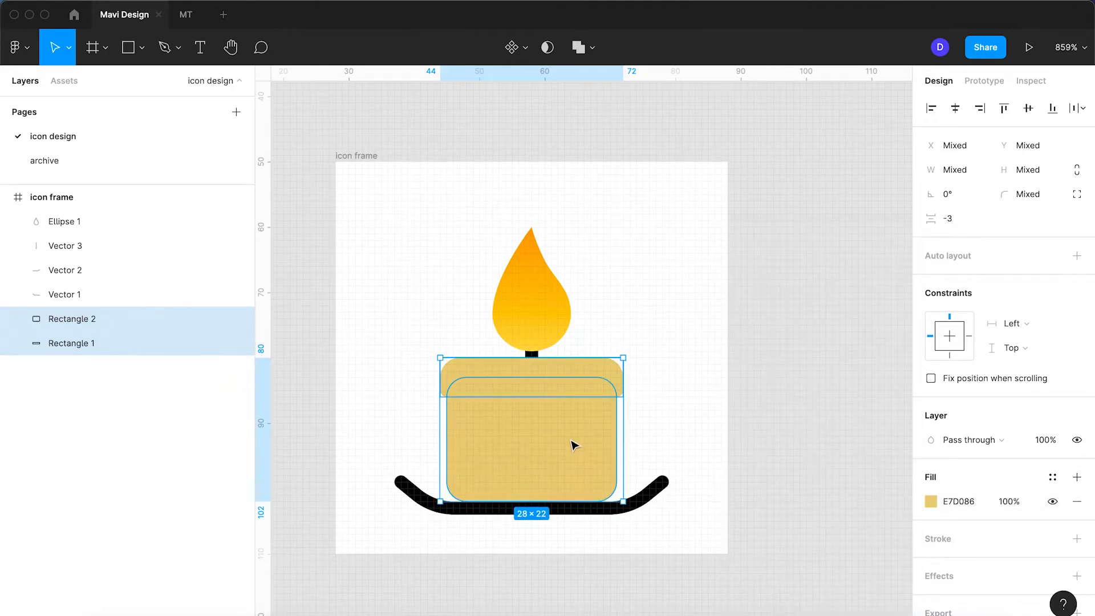
# - Try a stroke on the separate lid and body, remove it, and merge both rectangles with a union
pyautogui.click(1077, 539)
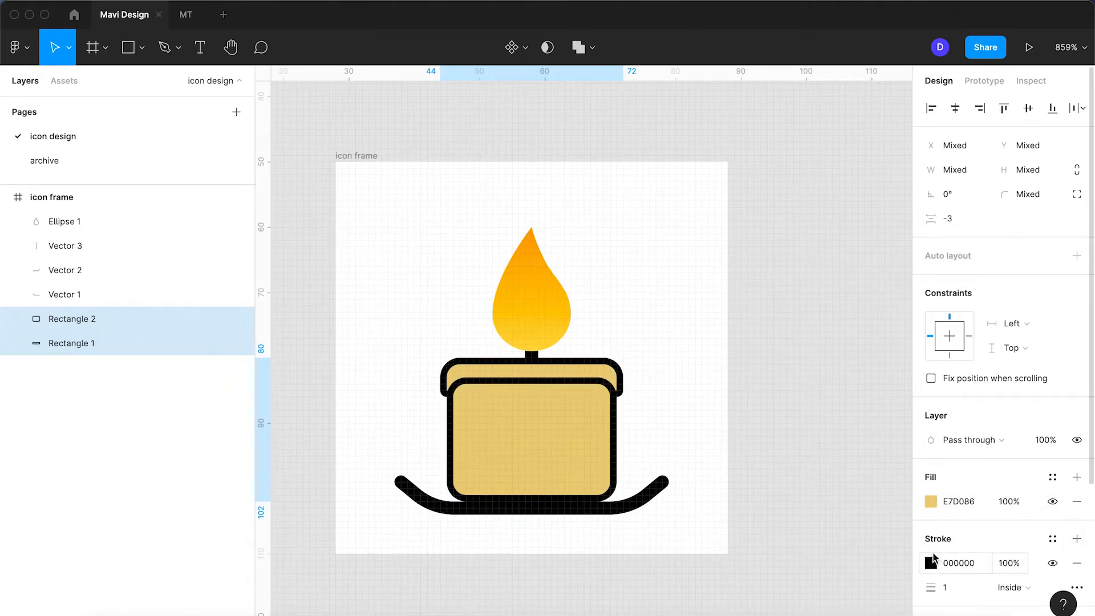
pyautogui.click(1077, 563)
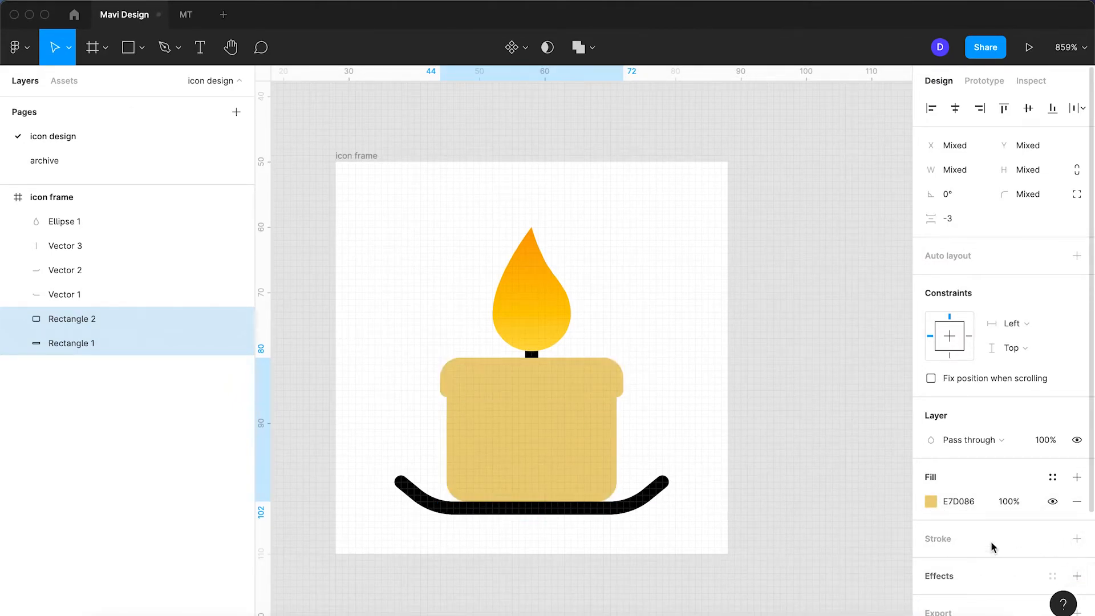
pyautogui.click(577, 58)
pyautogui.click(591, 53)
pyautogui.click(580, 170)
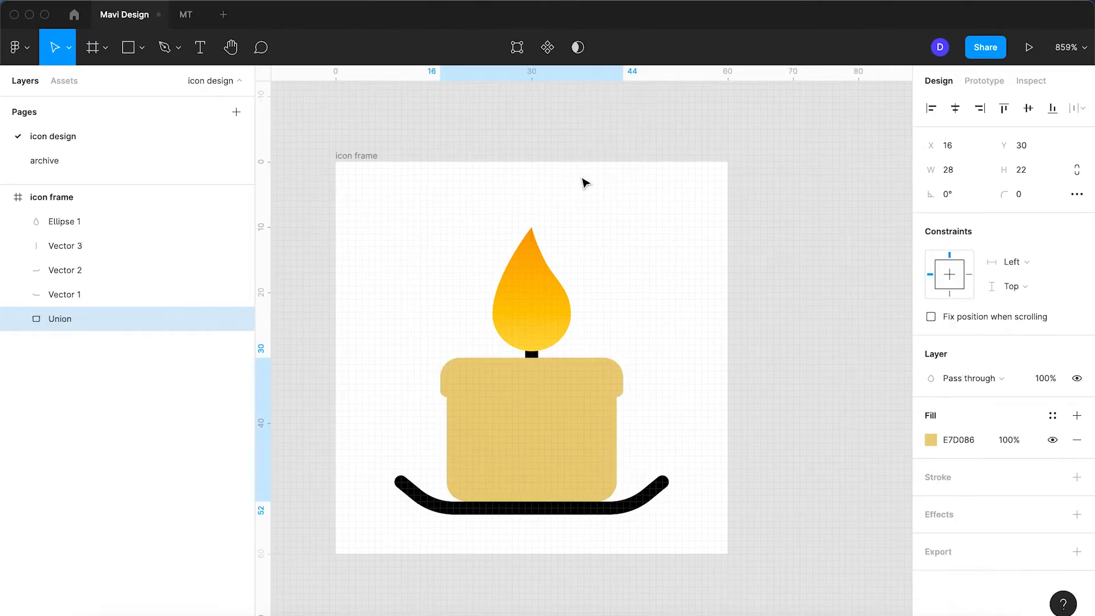
# - Give the merged candle shape a black inside stroke of 2 and remove its fill
pyautogui.click(1078, 479)
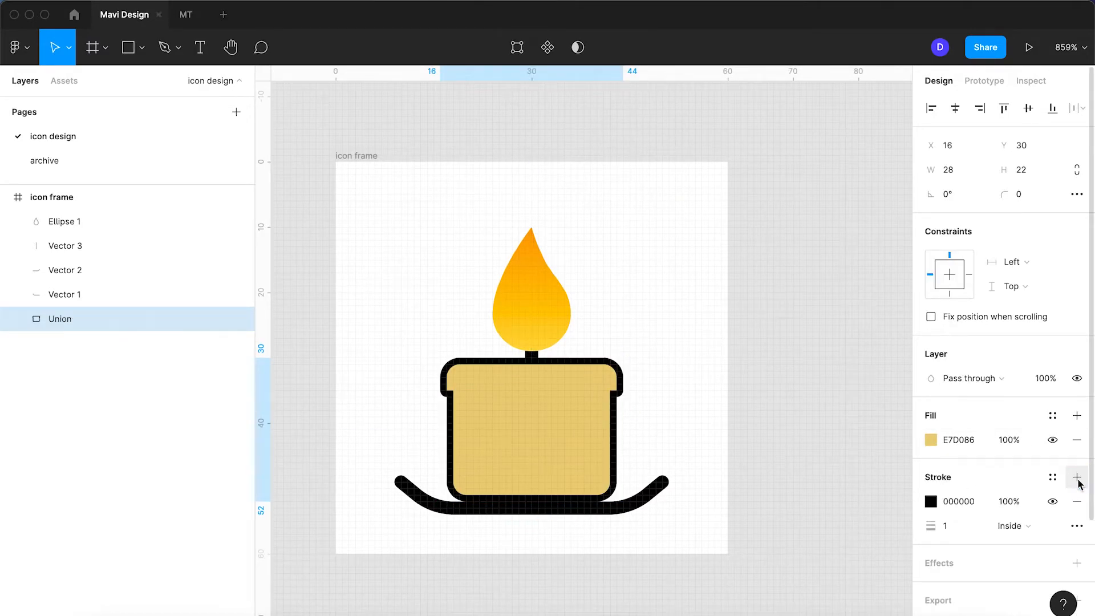
pyautogui.click(968, 526)
pyautogui.press('Up')
pyautogui.press('Return')
pyautogui.click(1076, 440)
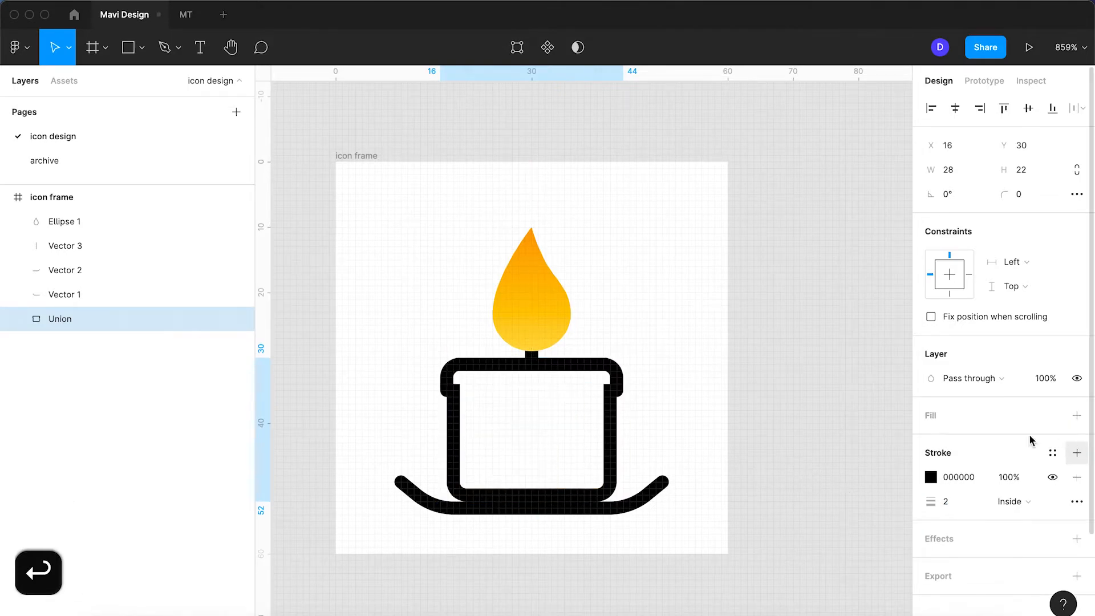
# - Round the merged candle outline's corners, trying 2 and settling on a radius of 1
pyautogui.press('Up')
pyautogui.press('Up')
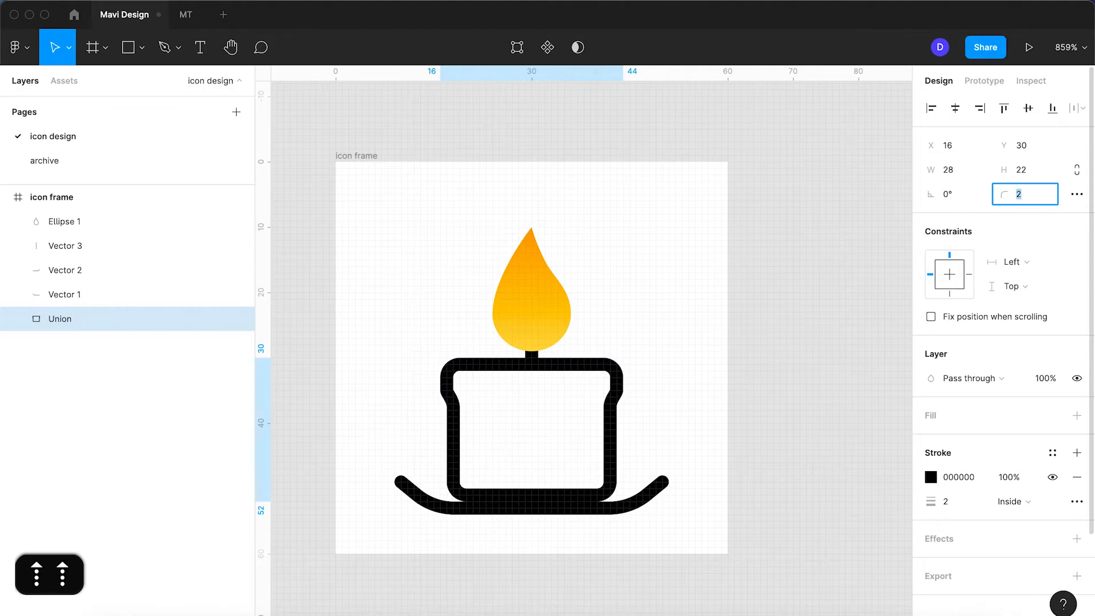
pyautogui.press('Down')
pyautogui.press('Return')
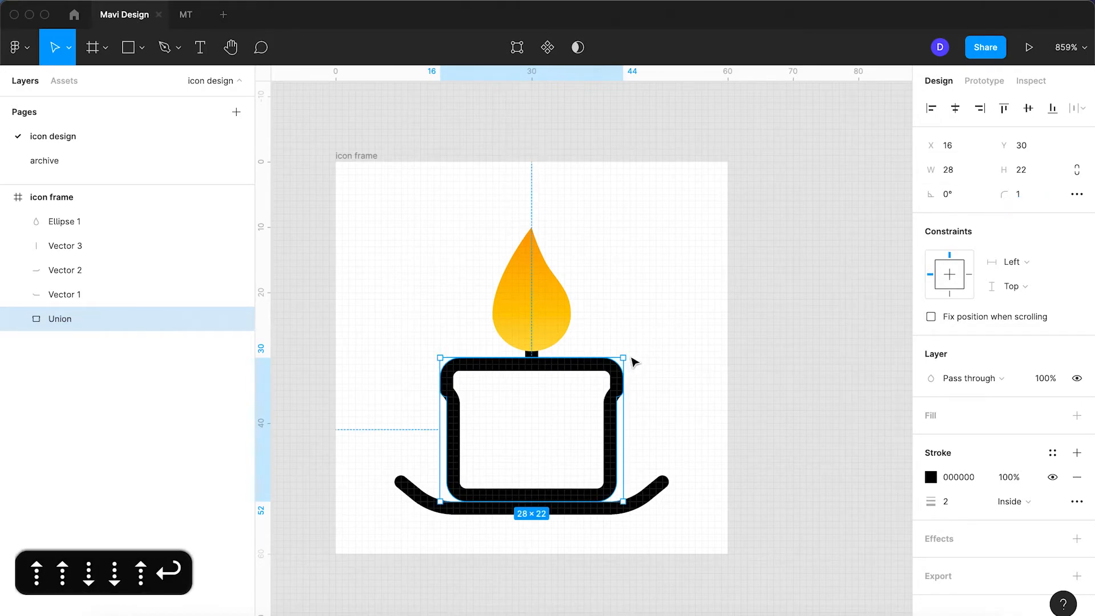
pyautogui.click(662, 362)
pyautogui.scroll(-5, 677, 360)
pyautogui.scroll(3, 677, 360)
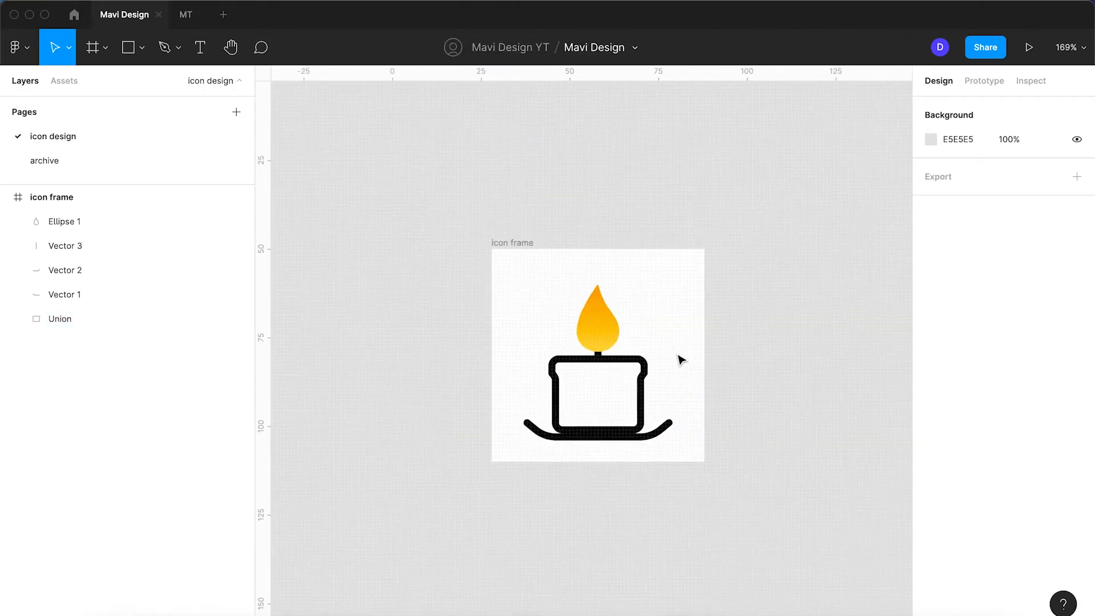
# - Group the two base curves and raise the group 2 units so it overlaps the candle's bottom outline
pyautogui.click(656, 431)
pyautogui.keyDown('shift'); pyautogui.click(559, 438); pyautogui.keyUp('shift')
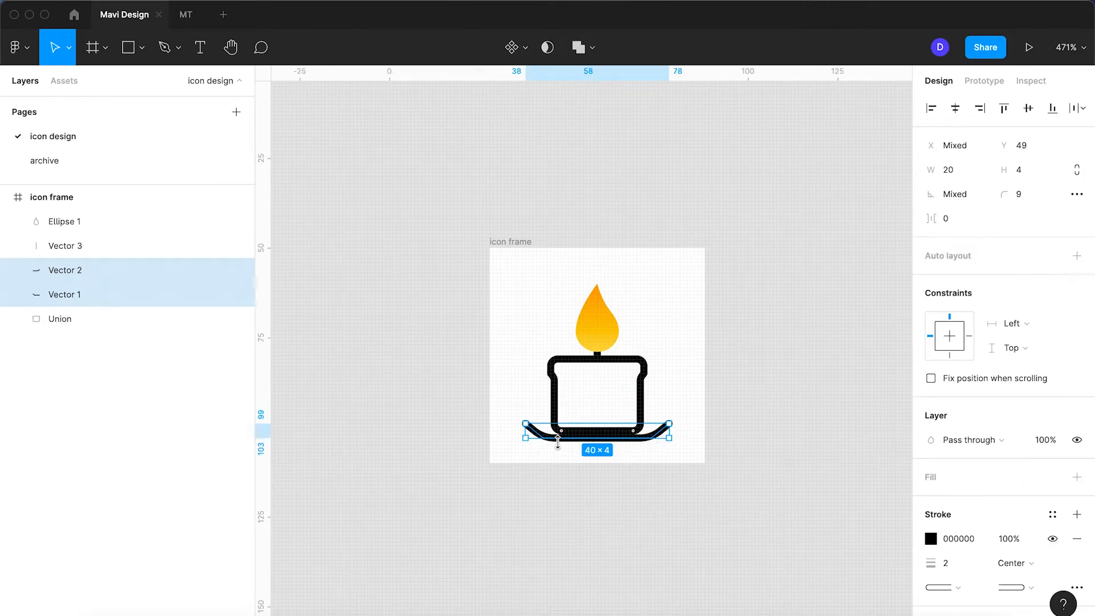
pyautogui.press('super+g')
pyautogui.press('Up')
pyautogui.press('Up')
pyautogui.click(685, 342)
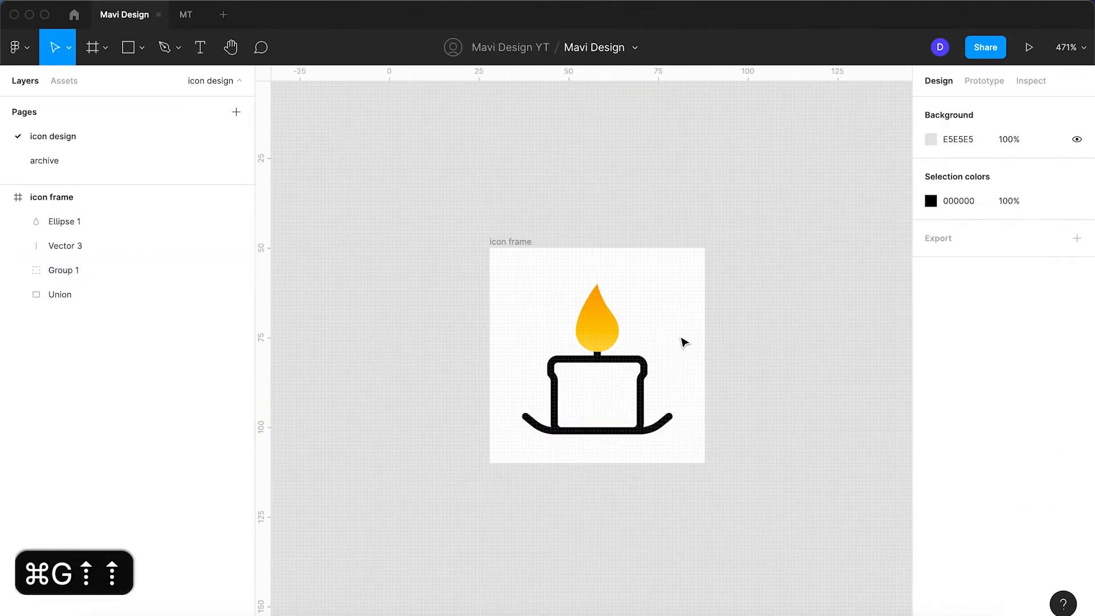
# - Inspect the lid's outline and undo the base grouping, corner rounding, stroke, fill removal and union, back to separate rectangles
pyautogui.scroll(-5, 585, 320)
pyautogui.scroll(8, 599, 336)
pyautogui.click(707, 448)
pyautogui.scroll(10, 707, 450)
pyautogui.scroll(-5, 709, 455)
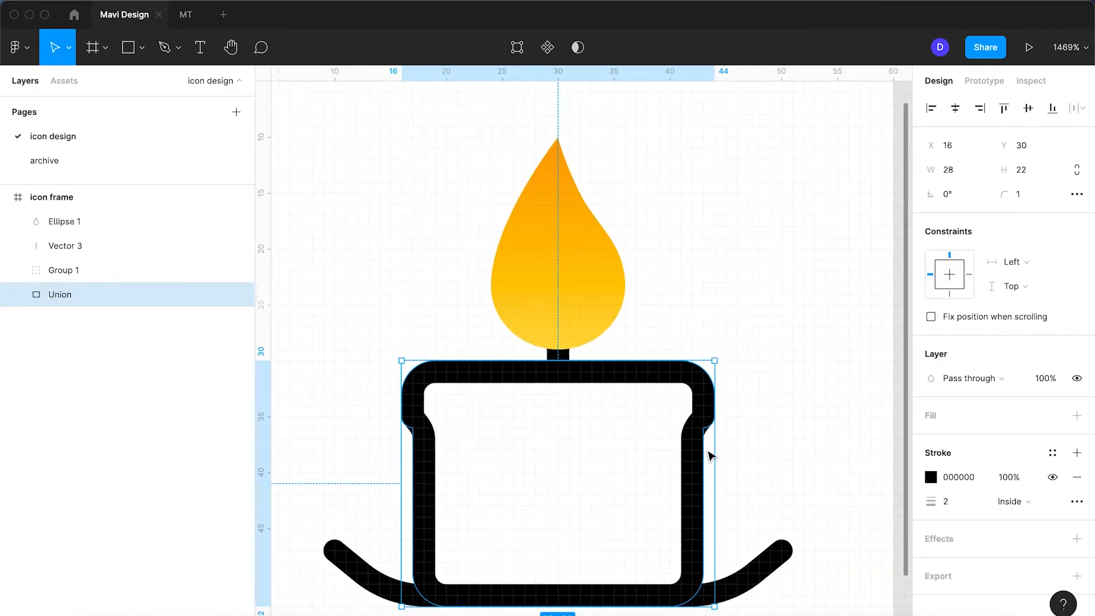
pyautogui.press('super+z')
pyautogui.press('super+z')
pyautogui.press('super+z')
pyautogui.press('super+z')
pyautogui.press('super+z')
pyautogui.press('super+z')
pyautogui.press('super+z')
pyautogui.press('super+z')
pyautogui.press('super+z')
pyautogui.press('super+z')
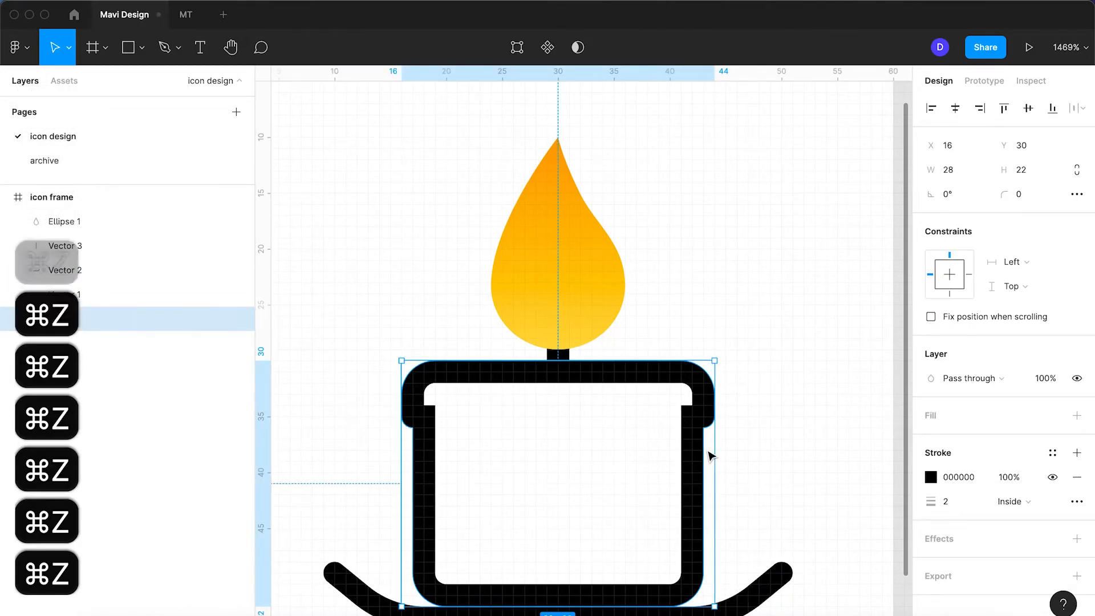
pyautogui.press('super+z')
pyautogui.press('super+z')
pyautogui.press('super+z')
pyautogui.press('super+z')
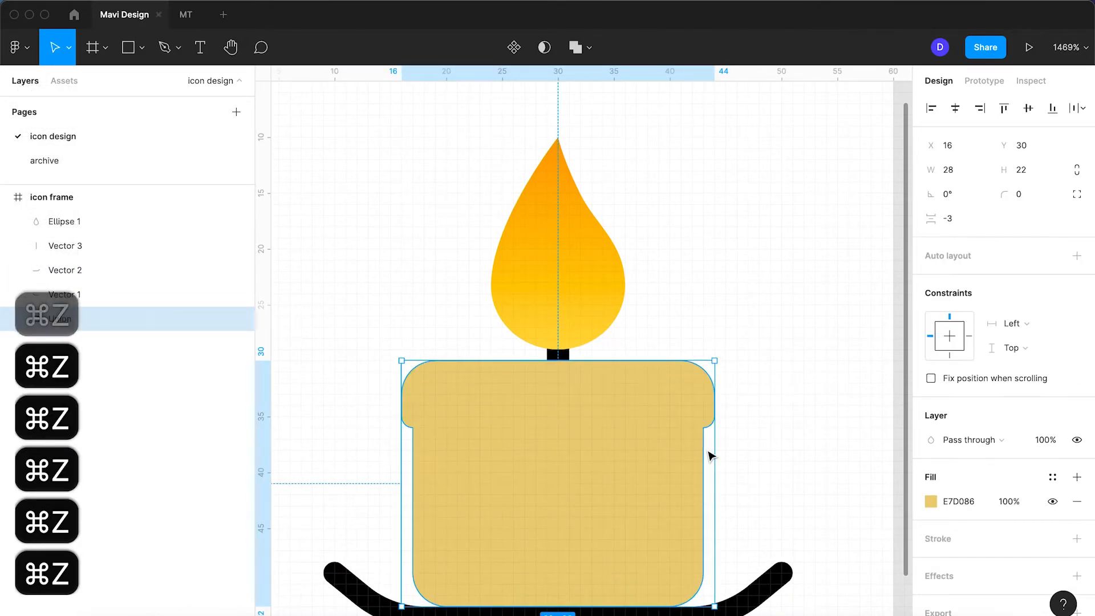
# - Delete the lid rectangle and stretch the body's upper edge up to the wick, making it 22 high
pyautogui.click(765, 447)
pyautogui.click(681, 402)
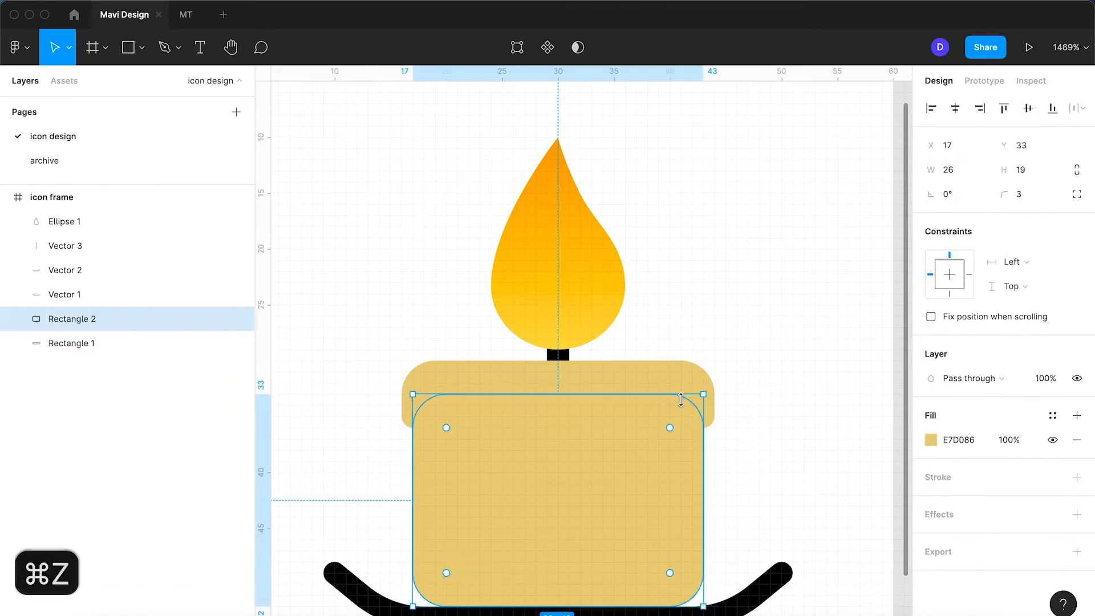
pyautogui.click(692, 387)
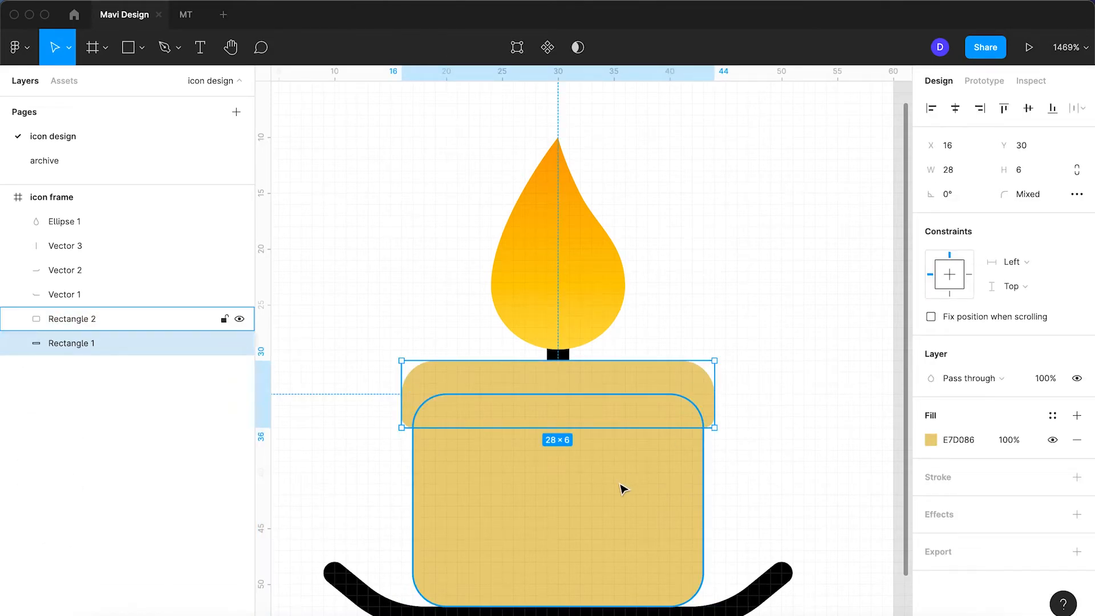
pyautogui.press('BackSpace')
pyautogui.click(604, 411)
pyautogui.moveTo(596, 379); pyautogui.dragTo(594, 346)
# - Outline the body rectangle with a black inside stroke of 2 and remove its fill
pyautogui.click(1077, 477)
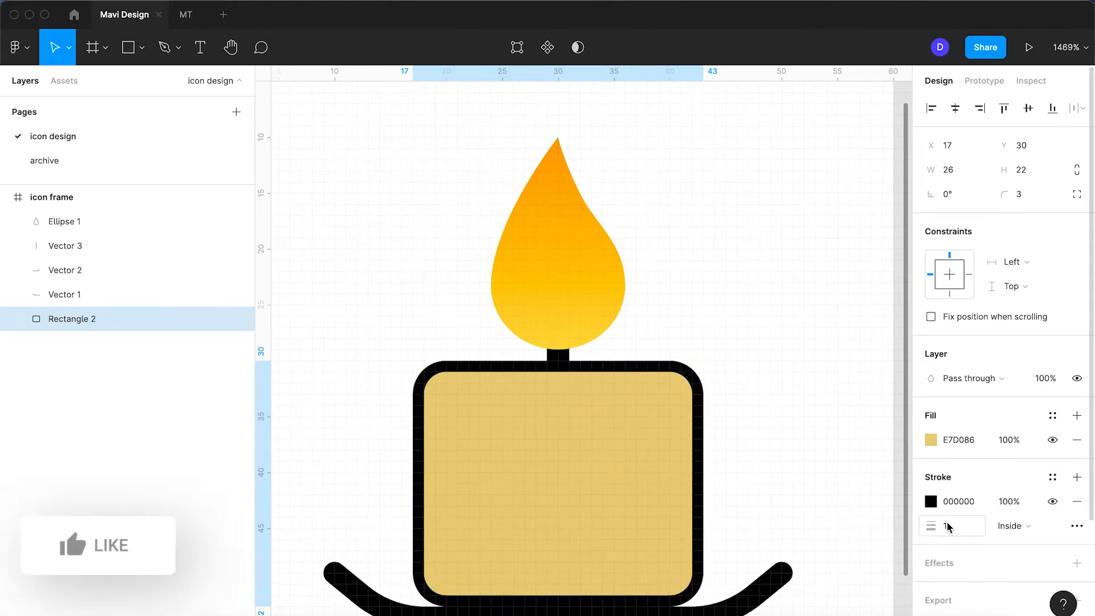
pyautogui.write('2')
pyautogui.press('Return')
pyautogui.click(1077, 439)
pyautogui.click(841, 372)
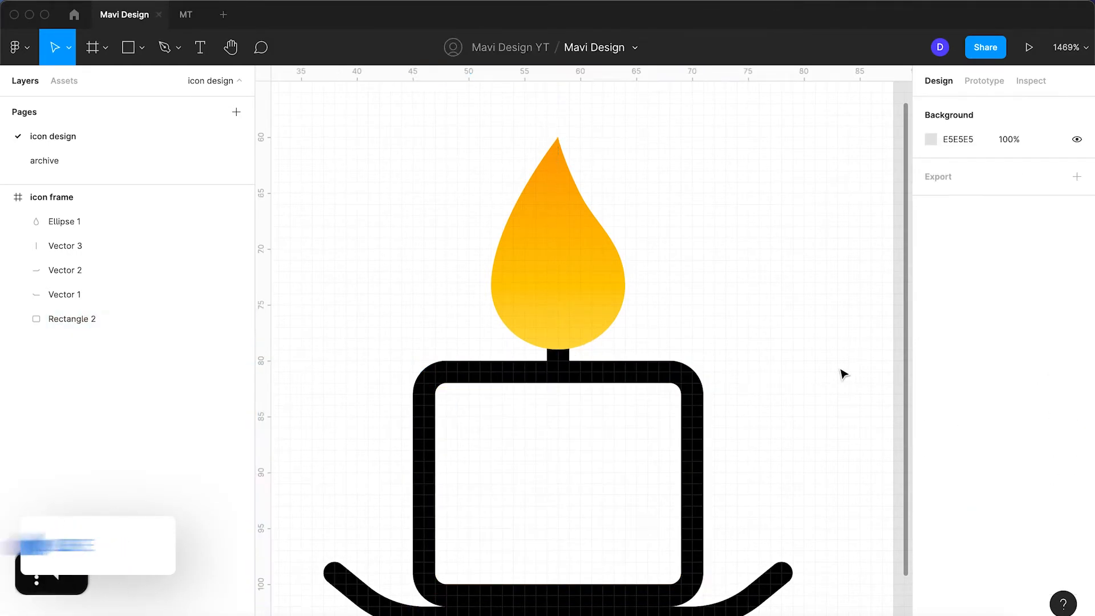
# - Group the two base curves and raise them 2 units onto the body outline's bottom edge
pyautogui.click(735, 589)
pyautogui.hscroll(-3, 628, 579)
pyautogui.scroll(-2, 628, 579)
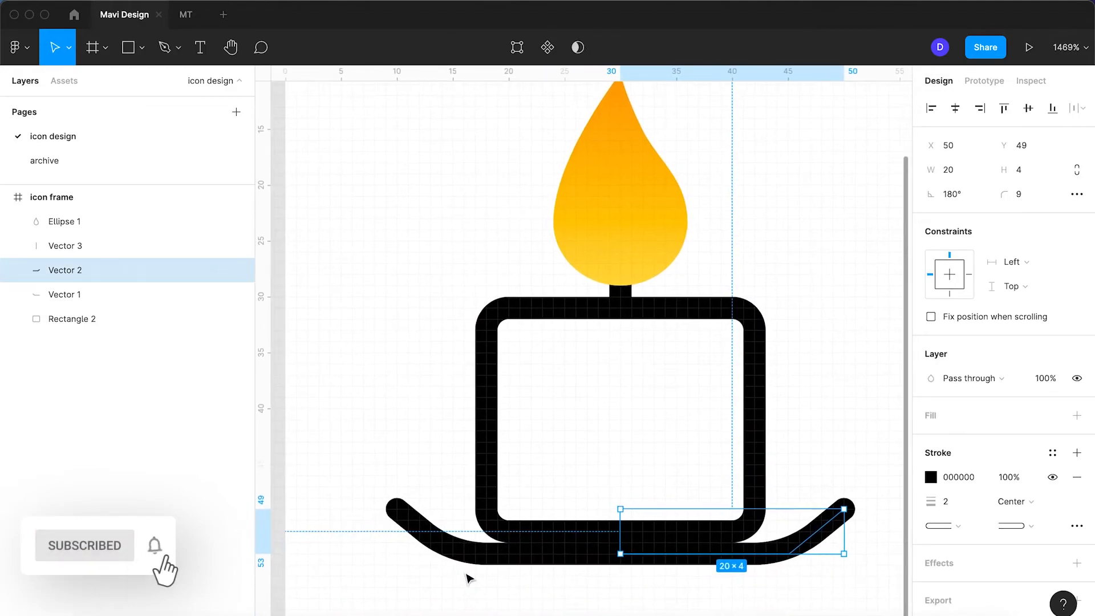
pyautogui.keyDown('shift'); pyautogui.click(455, 557); pyautogui.keyUp('shift')
pyautogui.press('super+g')
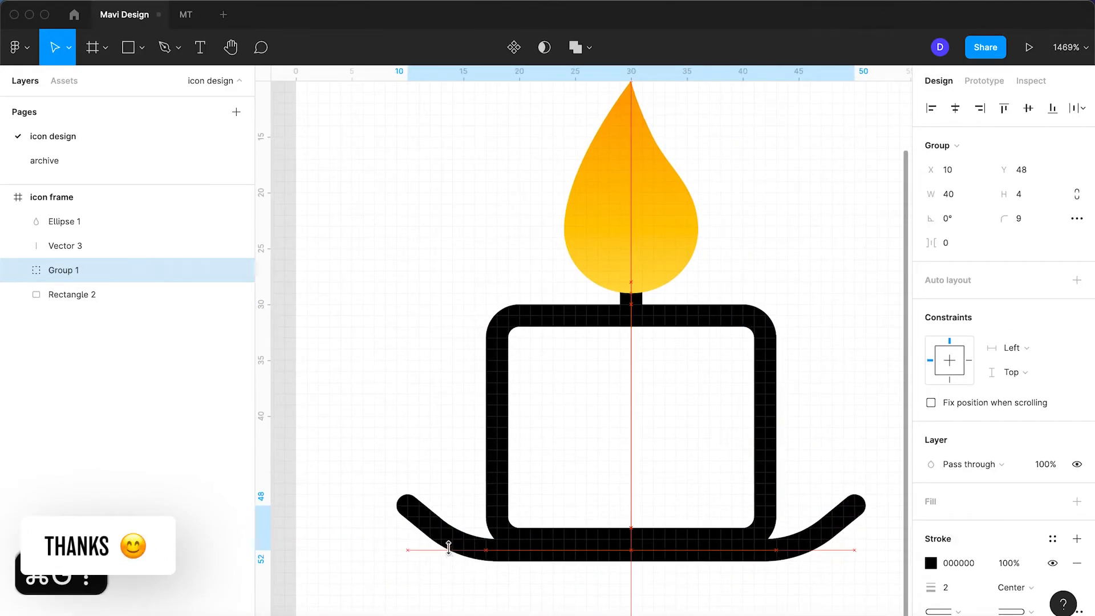
pyautogui.press('Up')
pyautogui.press('Up')
pyautogui.press('Escape')
pyautogui.scroll(-5, 399, 389)
pyautogui.scroll(3, 403, 386)
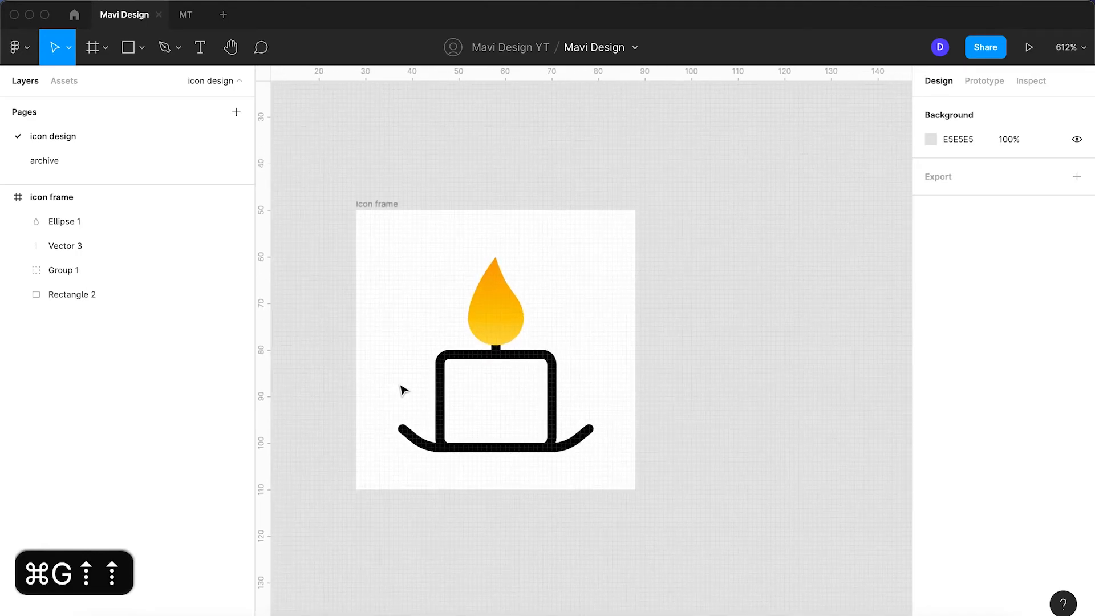
pyautogui.scroll(-5, 422, 312)
pyautogui.scroll(6, 421, 310)
# - Add a black inside stroke of 2 to the flame, keeping its gradient fill
pyautogui.click(510, 331)
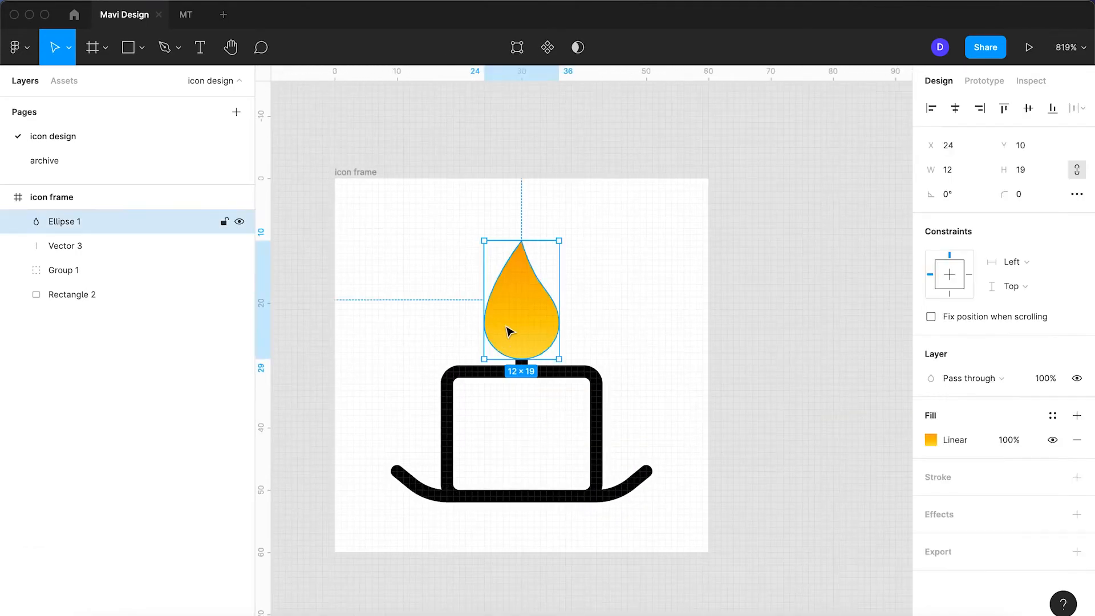
pyautogui.click(1077, 477)
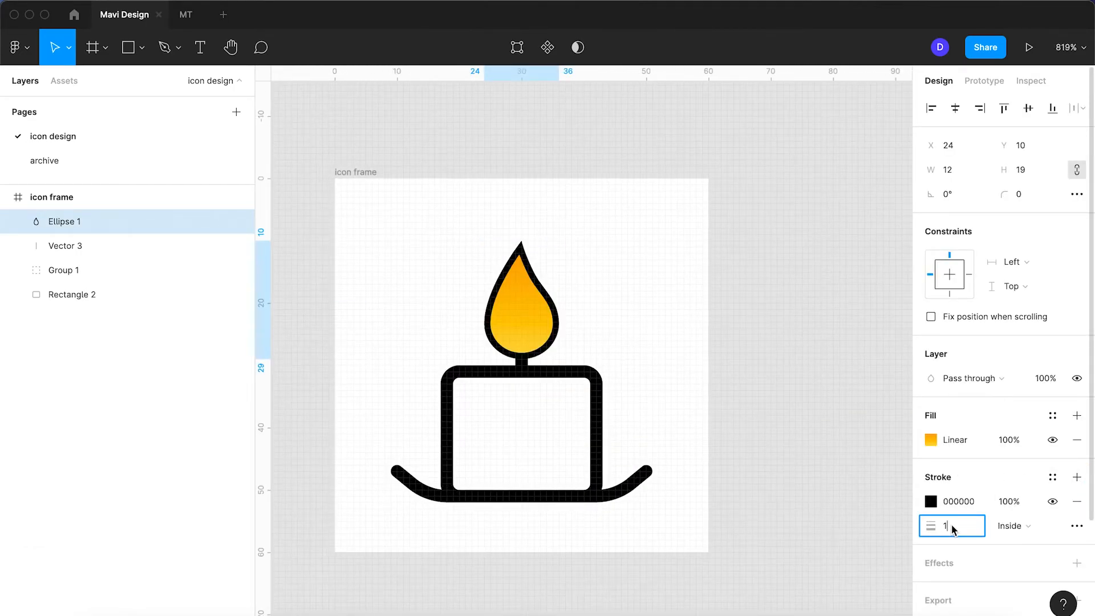
pyautogui.press('Up')
pyautogui.press('Return')
pyautogui.click(656, 332)
pyautogui.scroll(-5, 657, 334)
pyautogui.scroll(3, 657, 333)
pyautogui.scroll(5, 660, 338)
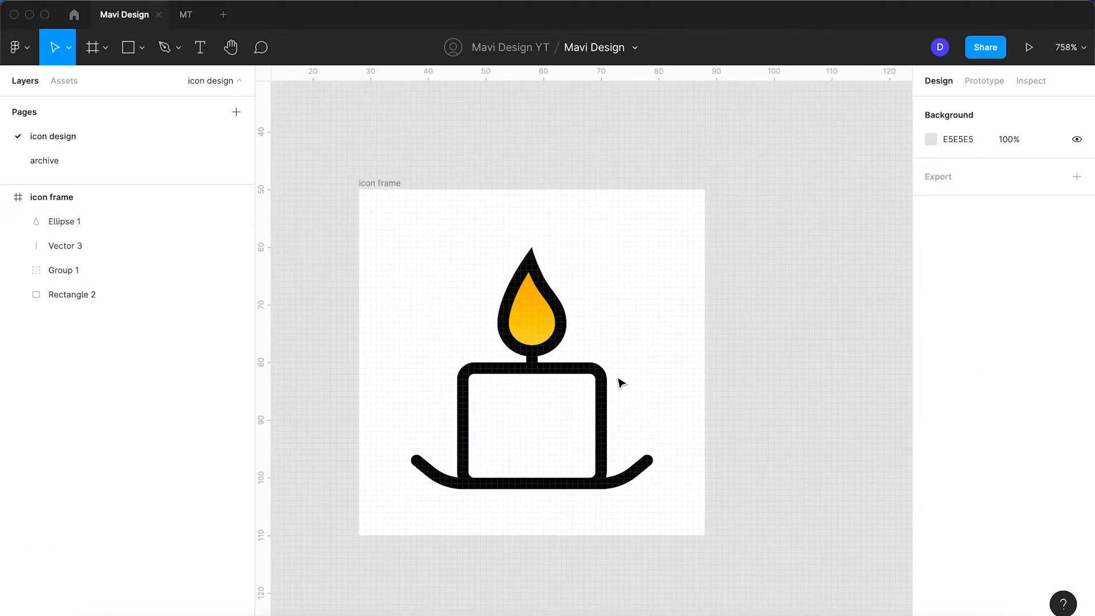
# - Draw a horizontal Pen line across the candle body from X 42 to X 18 at Y 36
pyautogui.click(597, 404)
pyautogui.scroll(5, 575, 403)
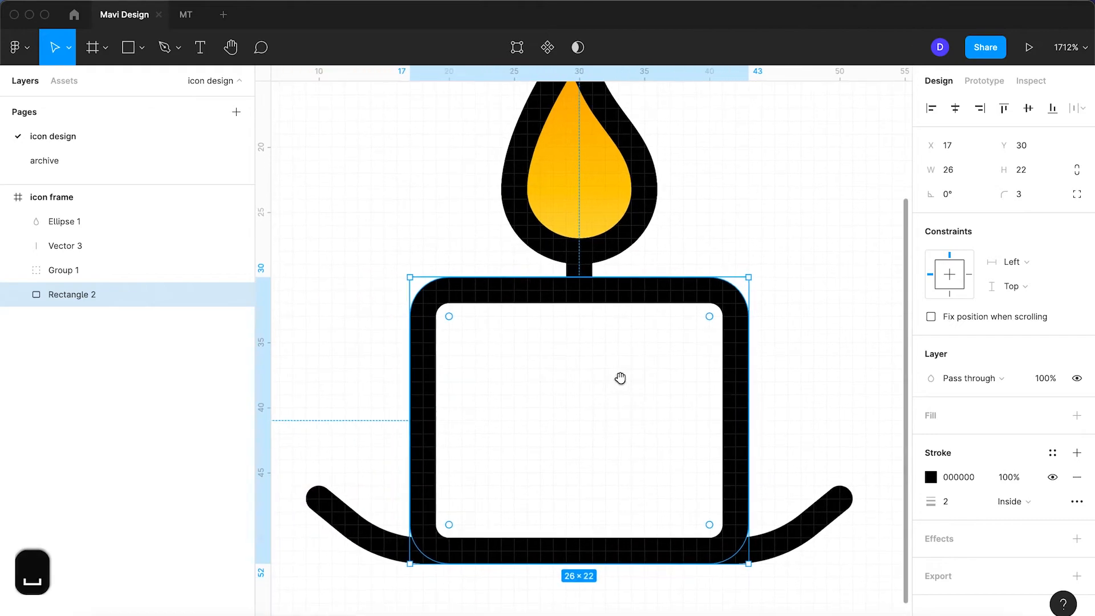
pyautogui.click(167, 48)
pyautogui.click(736, 356)
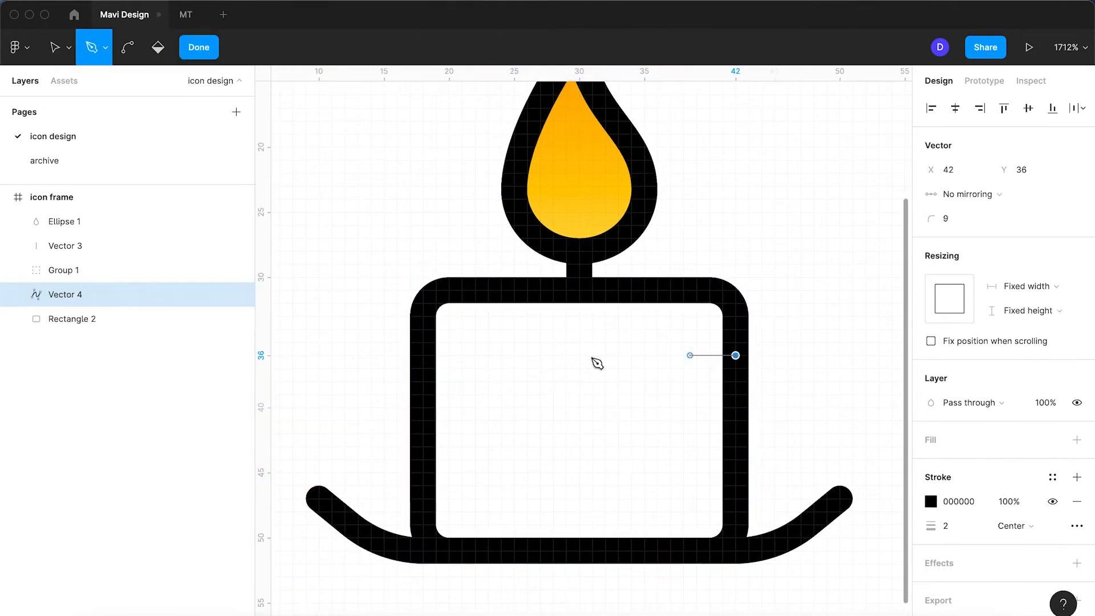
pyautogui.click(423, 355)
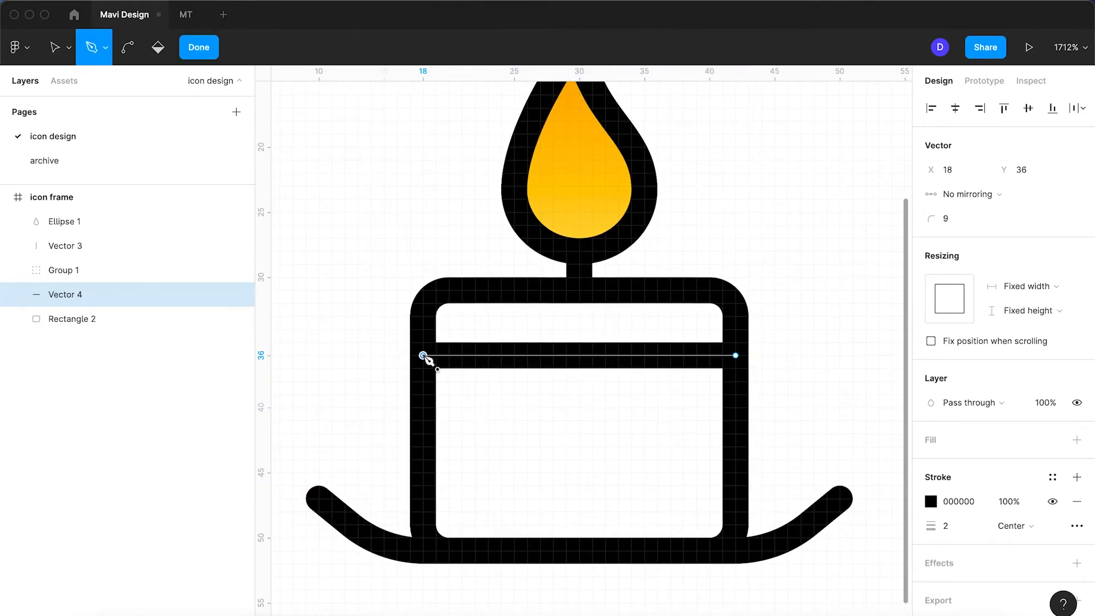
# - Set the line's layer opacity to 40% and give both of its ends round caps
pyautogui.press('Return')
pyautogui.write('40')
pyautogui.press('Return')
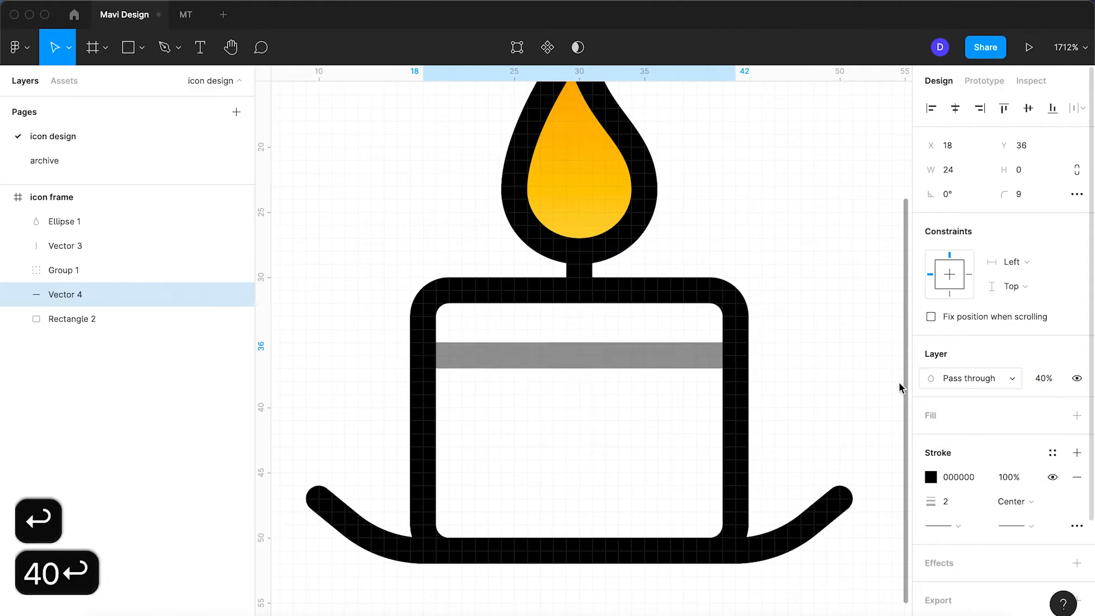
pyautogui.press('Escape')
pyautogui.click(492, 351)
pyautogui.click(942, 525)
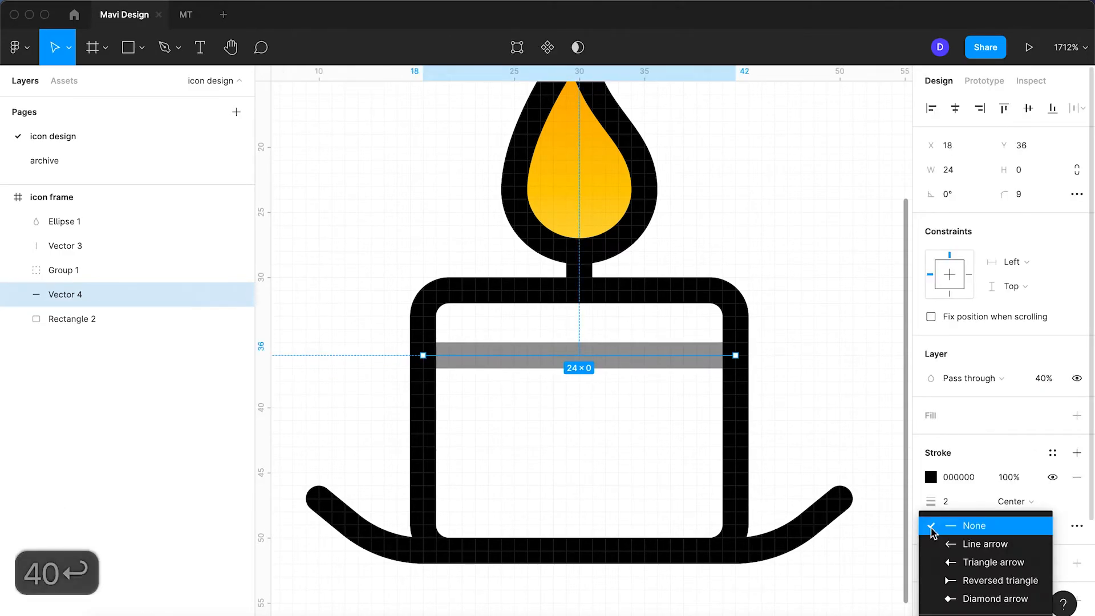
pyautogui.click(955, 595)
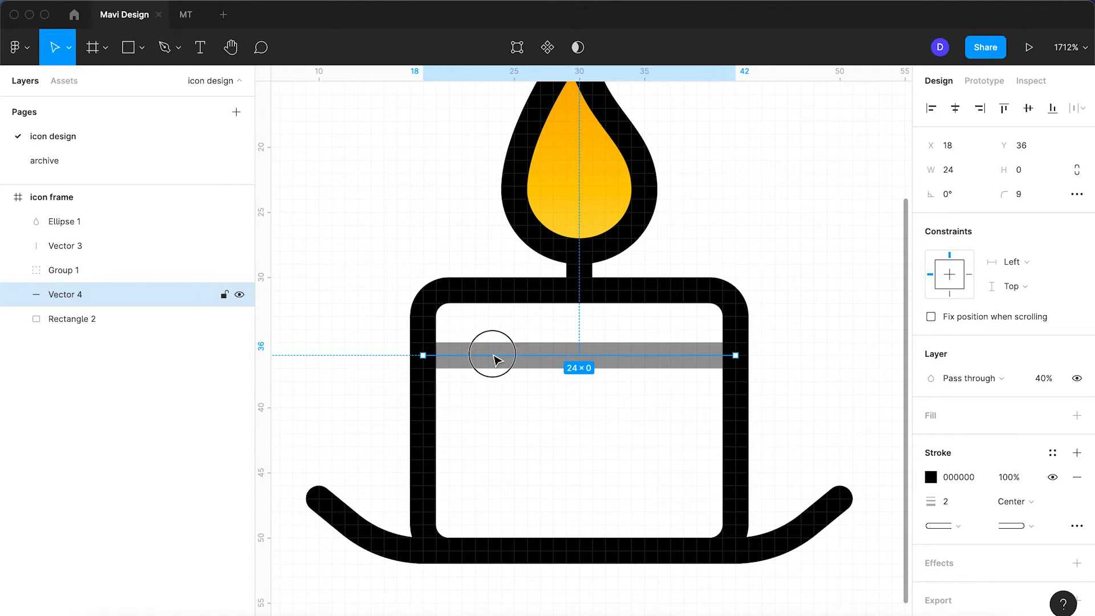
# - Shorten the line by moving its left end point to X 22 and its right end point to X 38
pyautogui.doubleClick(494, 359)
pyautogui.click(422, 355)
pyautogui.press('Right')
pyautogui.press('Right')
pyautogui.press('Right')
pyautogui.press('Right')
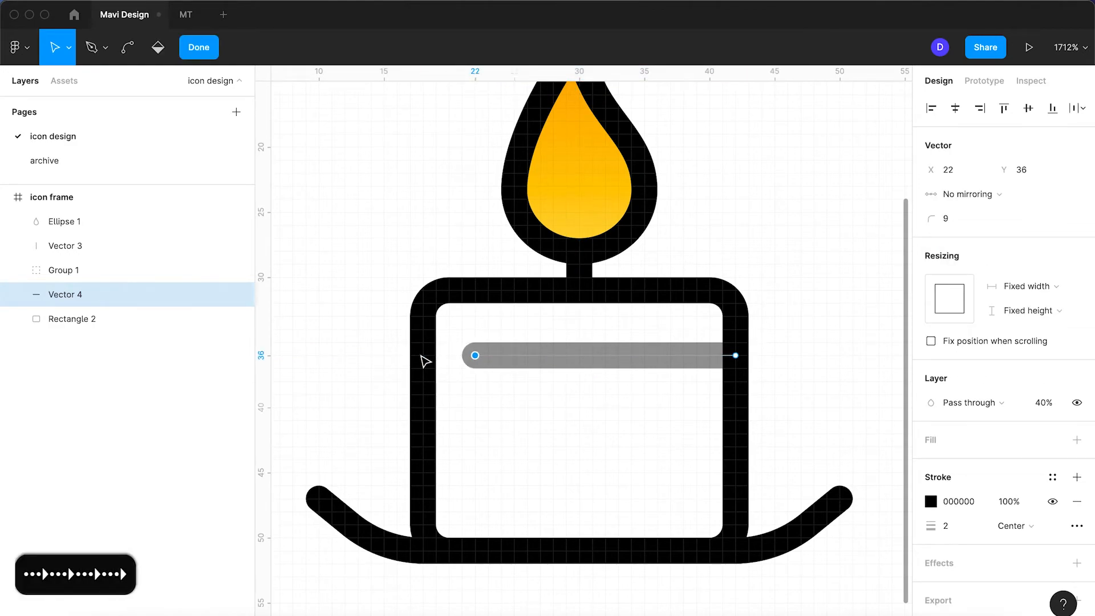
pyautogui.click(735, 356)
pyautogui.press('Left')
pyautogui.press('Left')
pyautogui.press('Left')
pyautogui.press('Left')
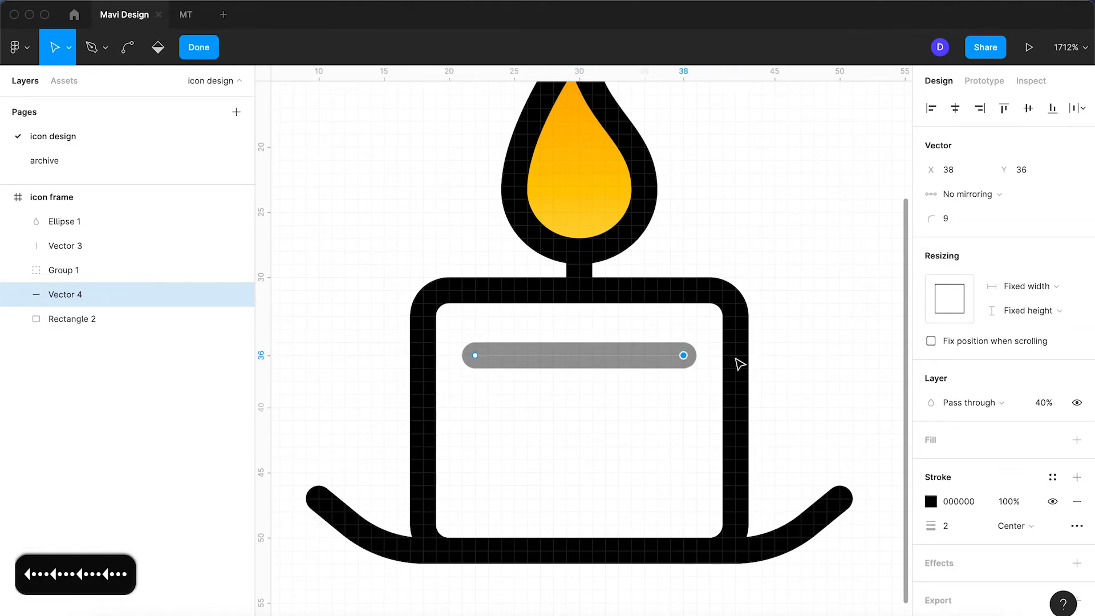
# - Try extending both ends of the line outward by one unit, and return them to X 22 and X 38
pyautogui.press('Right')
pyautogui.click(475, 355)
pyautogui.press('Left')
pyautogui.press('Right')
pyautogui.click(697, 356)
pyautogui.press('Left')
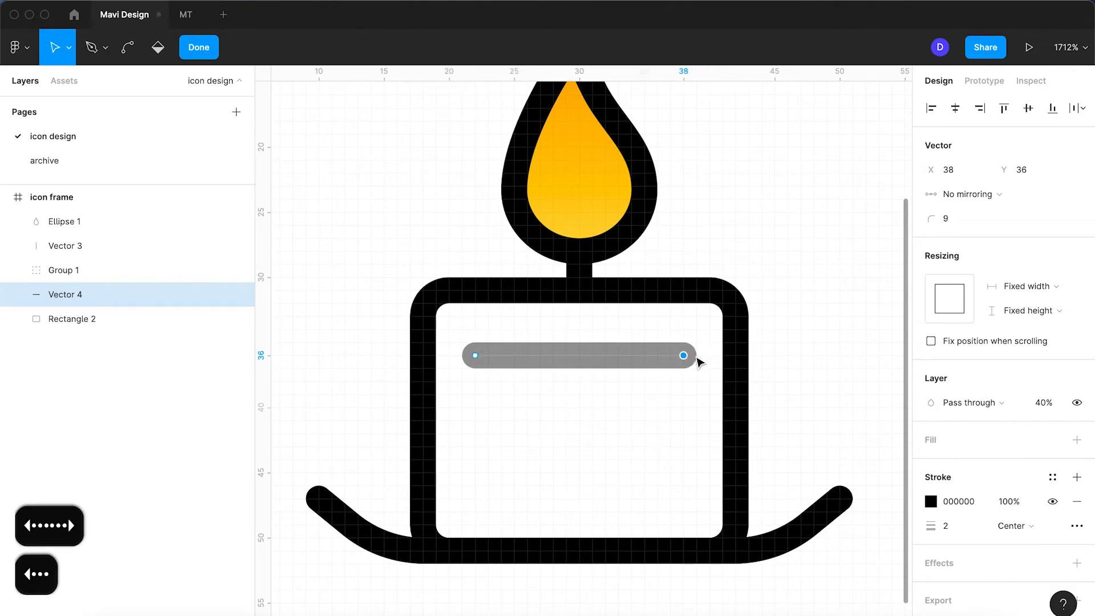
pyautogui.press('Return')
# - Set the layer opacity of the line across the candle body to 20%
pyautogui.click(813, 372)
pyautogui.scroll(-5, 813, 372)
pyautogui.scroll(5, 755, 377)
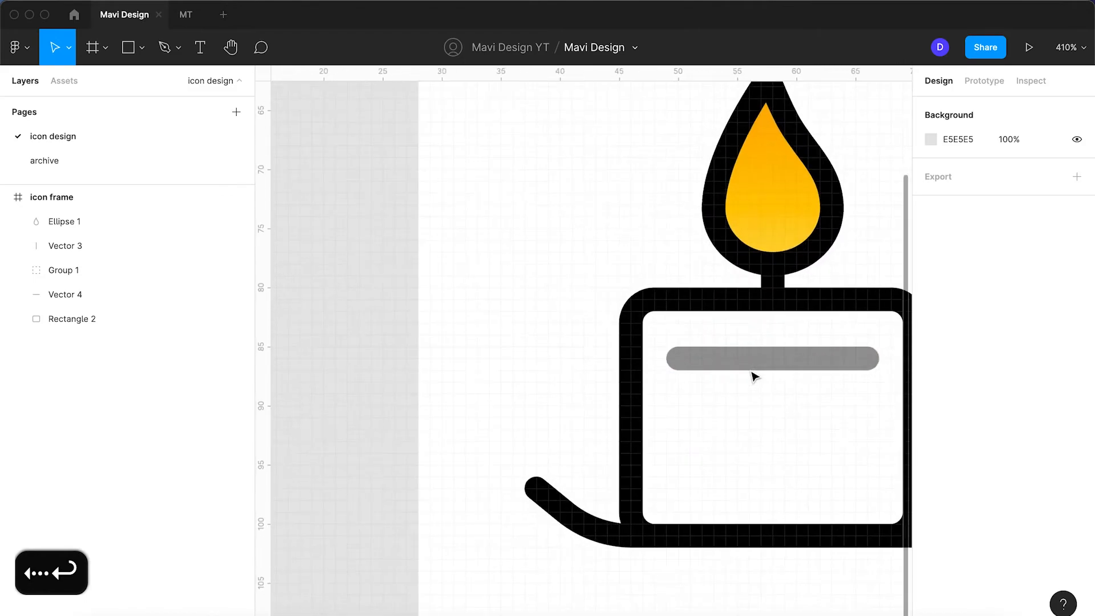
pyautogui.click(760, 368)
pyautogui.write('20')
pyautogui.press('Return')
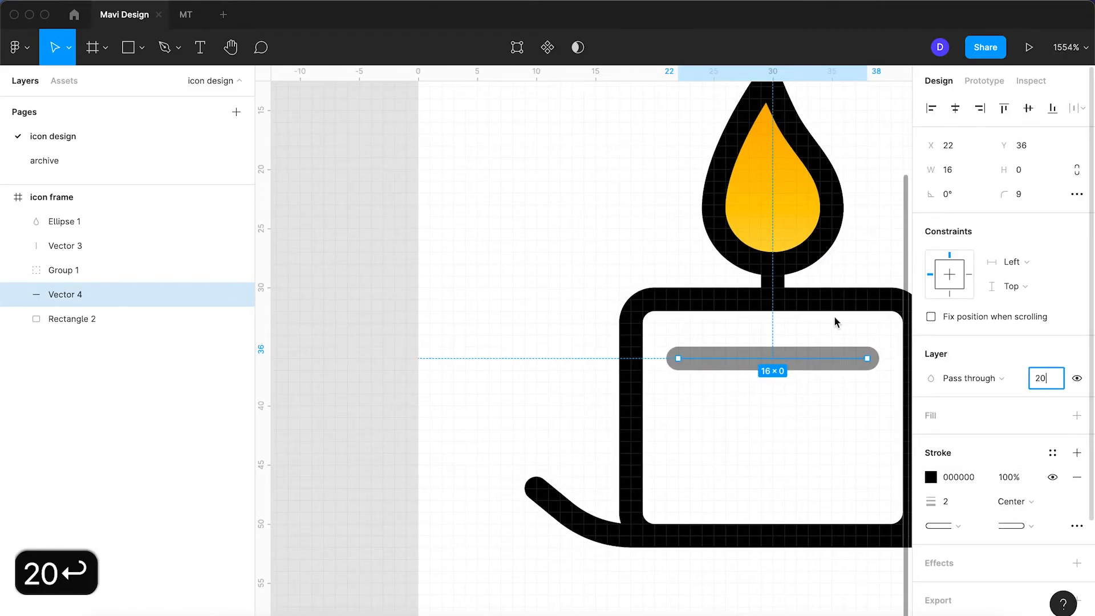
pyautogui.click(570, 234)
pyautogui.scroll(-5, 570, 234)
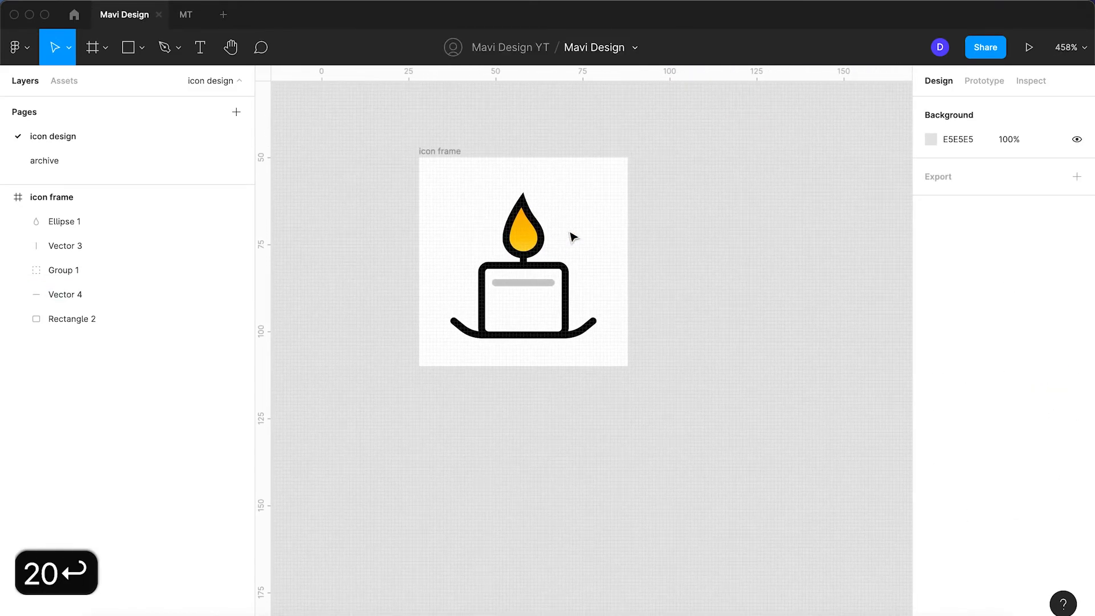
pyautogui.scroll(2, 573, 237)
# - Set the layer opacity of the line across the candle body to 30%
pyautogui.click(505, 324)
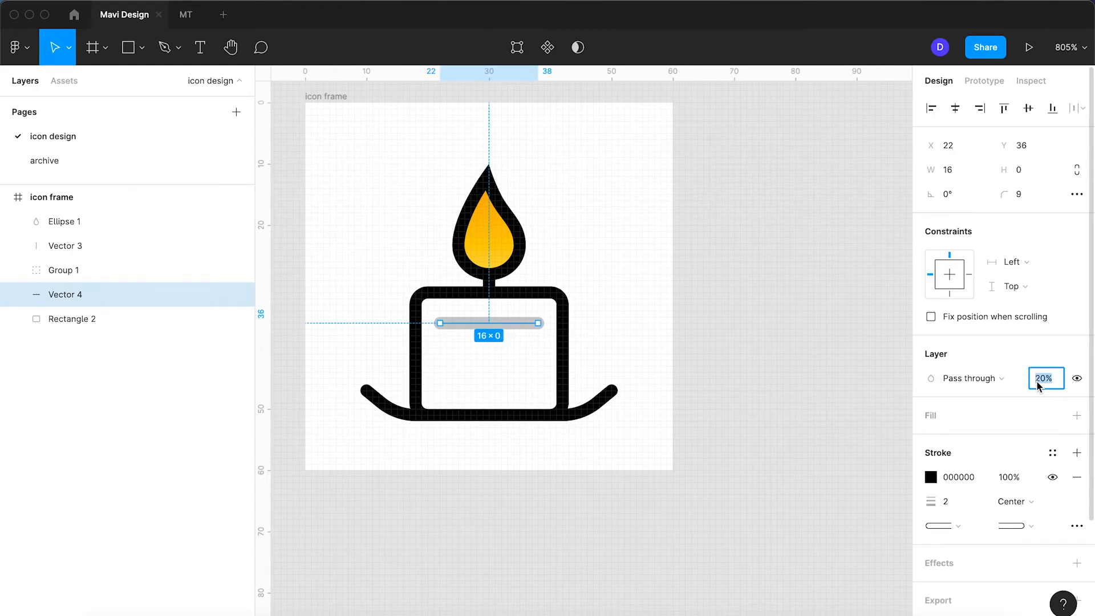
pyautogui.write('30')
pyautogui.press('Return')
pyautogui.click(603, 296)
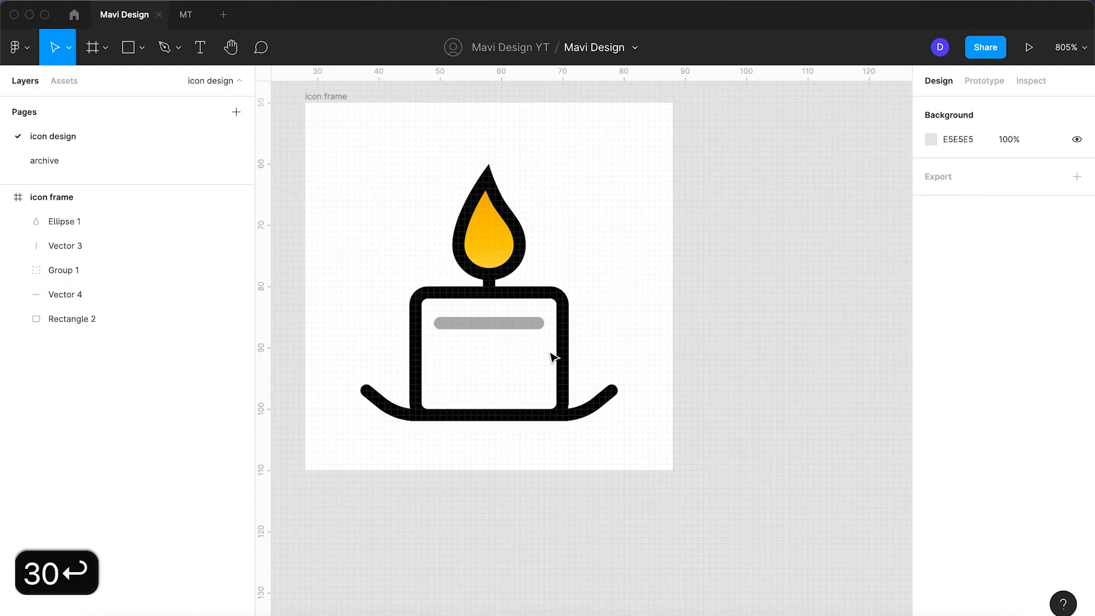
pyautogui.click(562, 365)
pyautogui.click(604, 467)
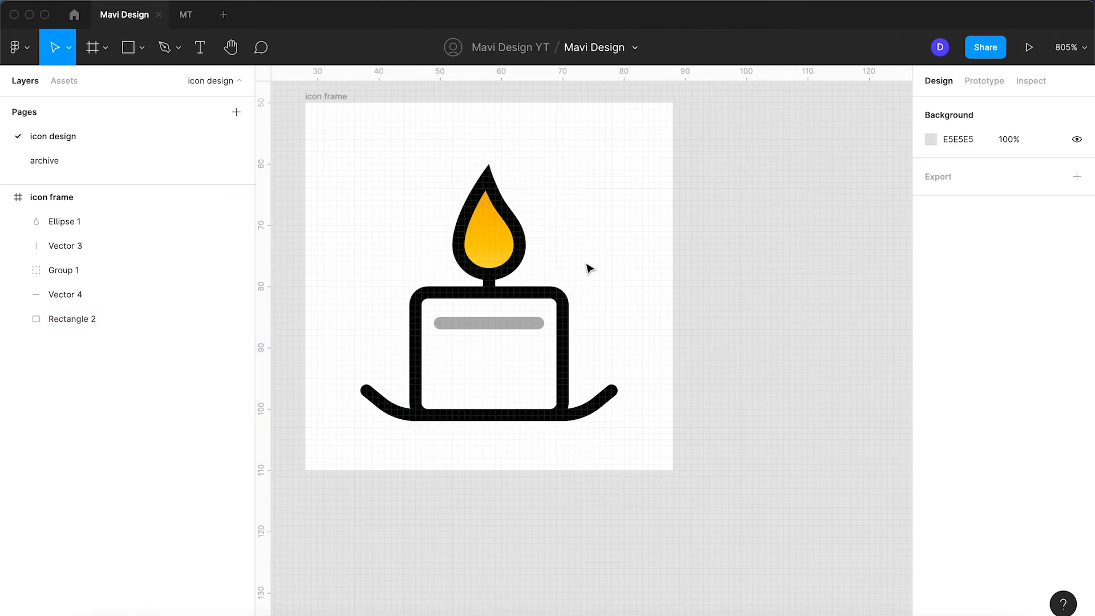
# - Try the body line three units farther right at X 25, and move it back to X 22
pyautogui.press('space')
pyautogui.moveTo(580, 269); pyautogui.dragTo(628, 276)
pyautogui.click(585, 329)
pyautogui.press('Right')
pyautogui.press('Right')
pyautogui.press('Right')
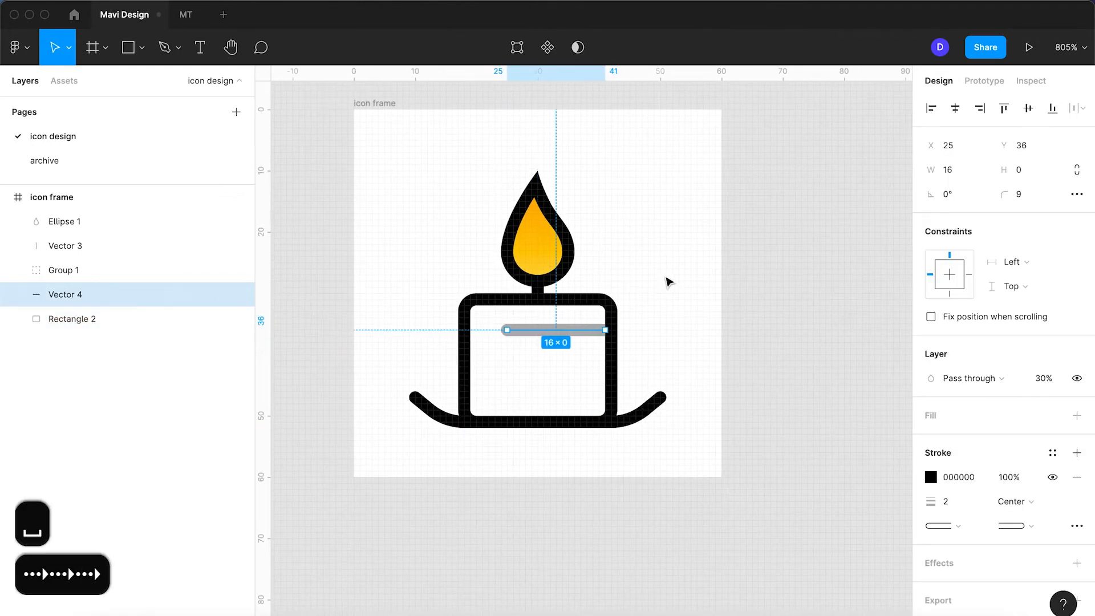
pyautogui.click(669, 282)
pyautogui.moveTo(606, 321); pyautogui.dragTo(591, 322)
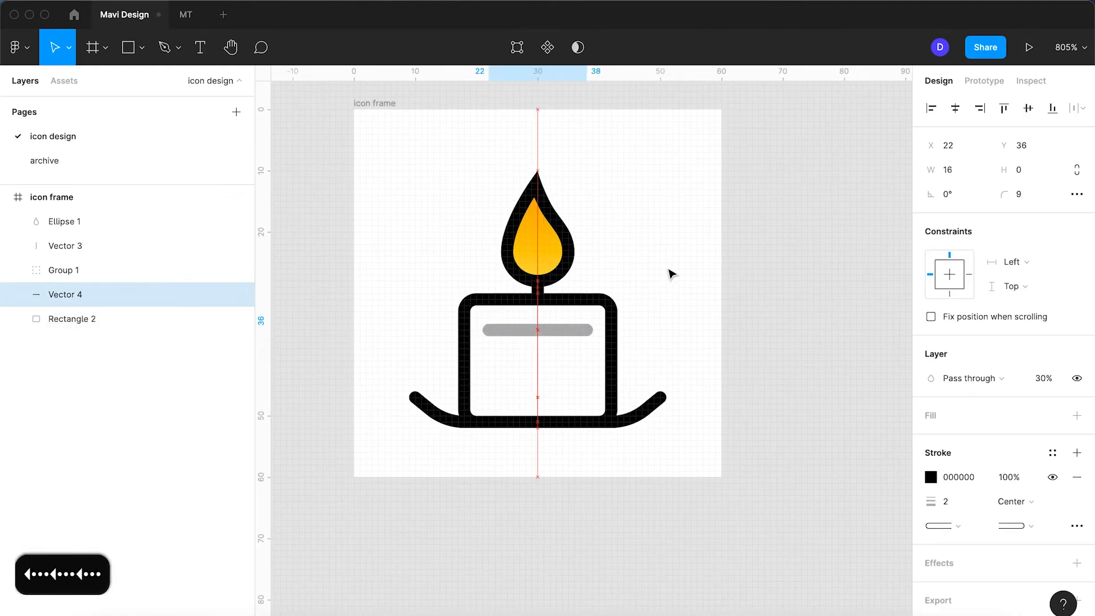
pyautogui.click(669, 274)
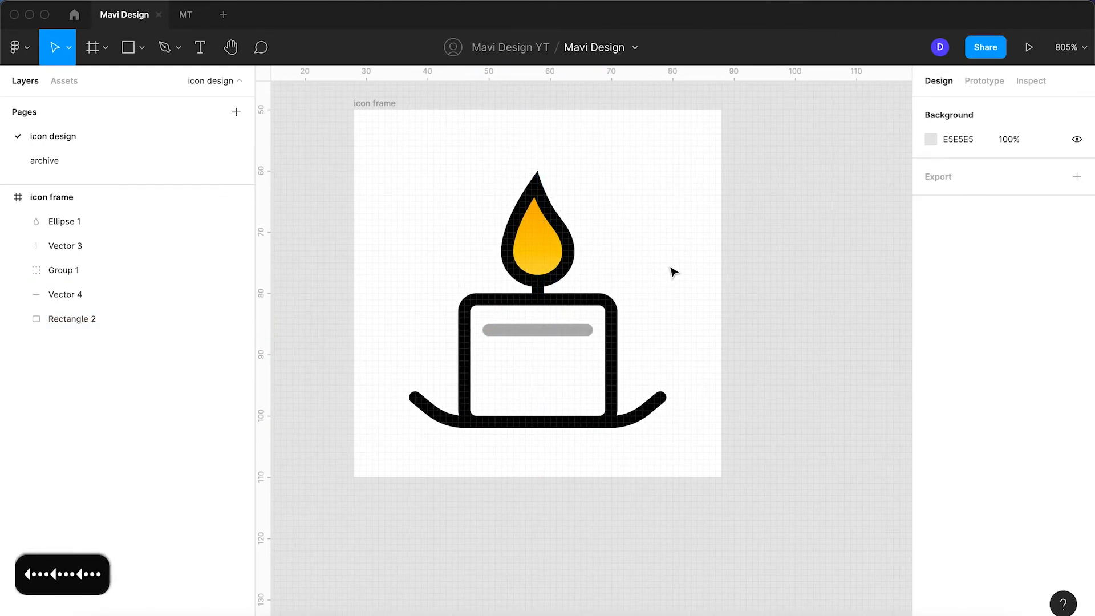
pyautogui.click(573, 231)
pyautogui.click(678, 206)
pyautogui.click(571, 234)
pyautogui.click(628, 235)
# - Draw a 28 × 28 circle around the flame at X 16, Y 8 and send it behind all other layers
pyautogui.press('o')
pyautogui.moveTo(539, 243); pyautogui.dragTo(452, 330)
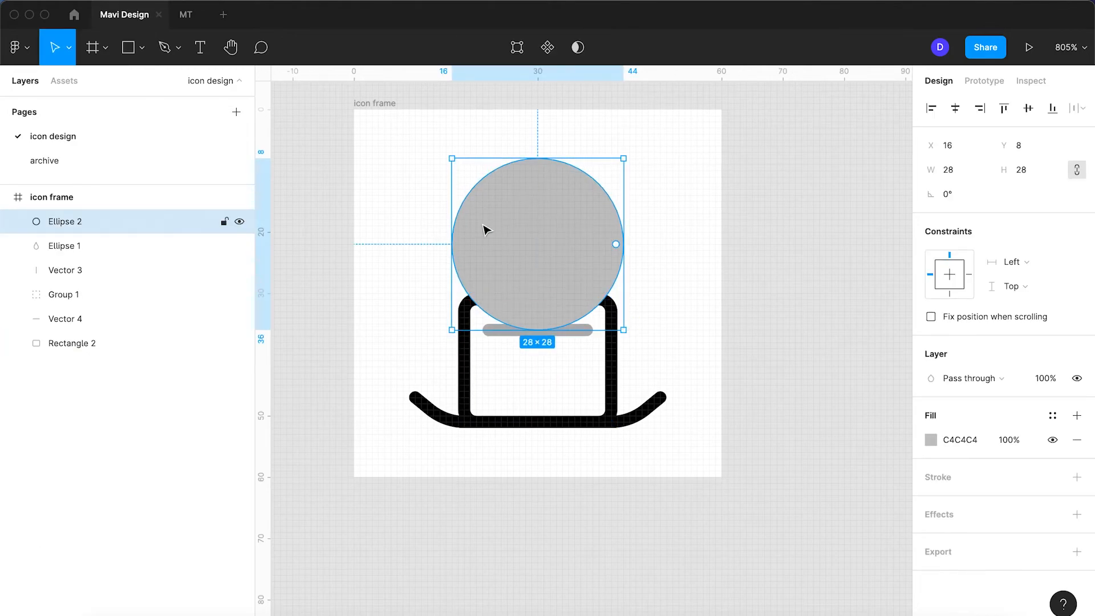
pyautogui.hotkey('ctrl', 'alt', '[')
# - Fill the circle with the yellow FBC841 sampled from the flame
pyautogui.press('i')
pyautogui.click(541, 236)
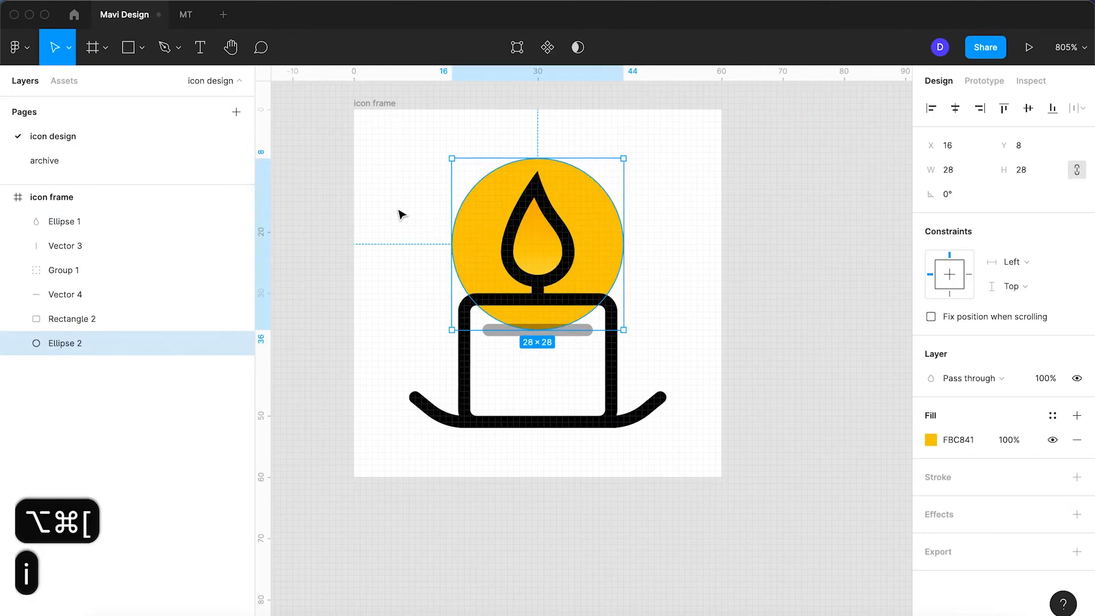
pyautogui.click(403, 215)
# - Set the yellow circle's layer opacity to 10%
pyautogui.click(480, 217)
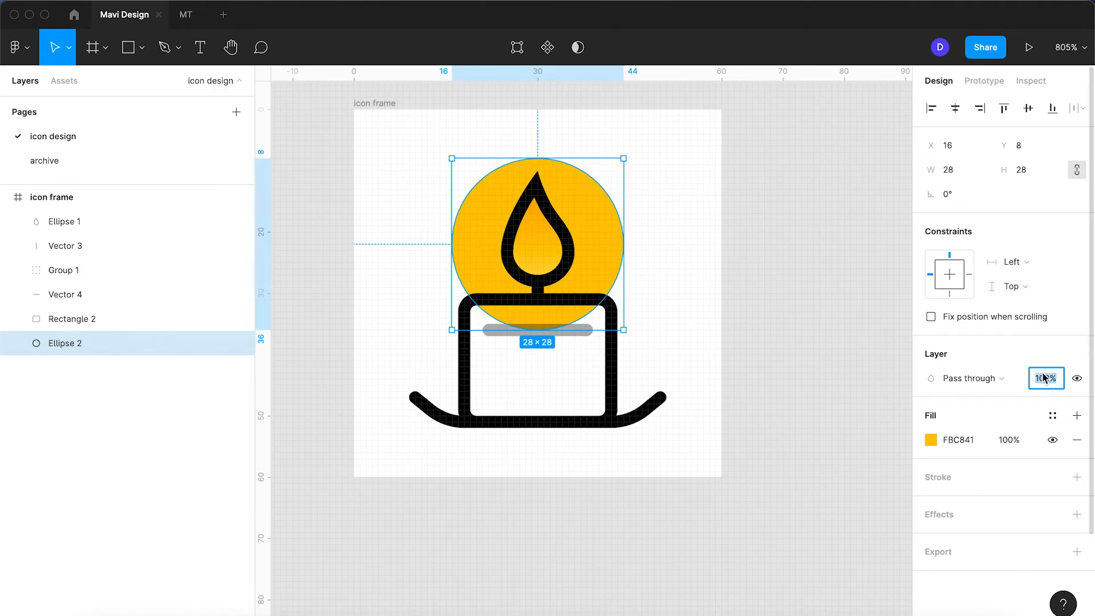
pyautogui.write('10')
pyautogui.press('Return')
pyautogui.click(683, 264)
# - Set the yellow circle's layer opacity to 40%
pyautogui.click(613, 246)
pyautogui.click(1034, 379)
pyautogui.write('40')
pyautogui.press('Return')
pyautogui.click(649, 247)
pyautogui.scroll(-5, 649, 247)
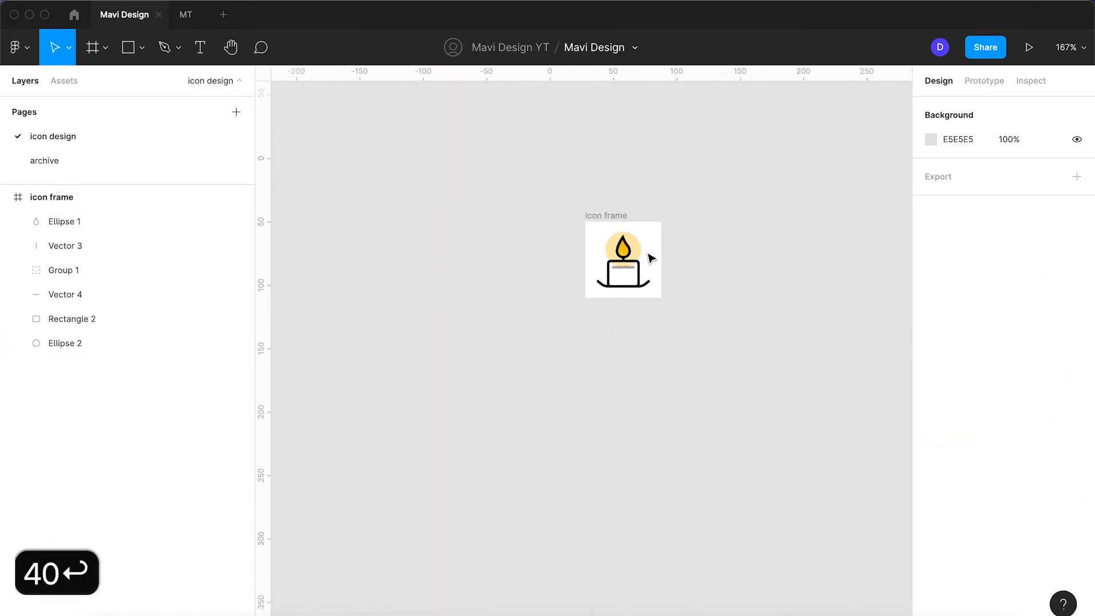
pyautogui.scroll(5, 651, 258)
# - Move the yellow circle straight down to Y 17
pyautogui.click(594, 254)
pyautogui.press('Down')
pyautogui.press('Down')
pyautogui.press('Down')
pyautogui.press('Down')
pyautogui.press('Down')
pyautogui.press('Down')
pyautogui.press('Down')
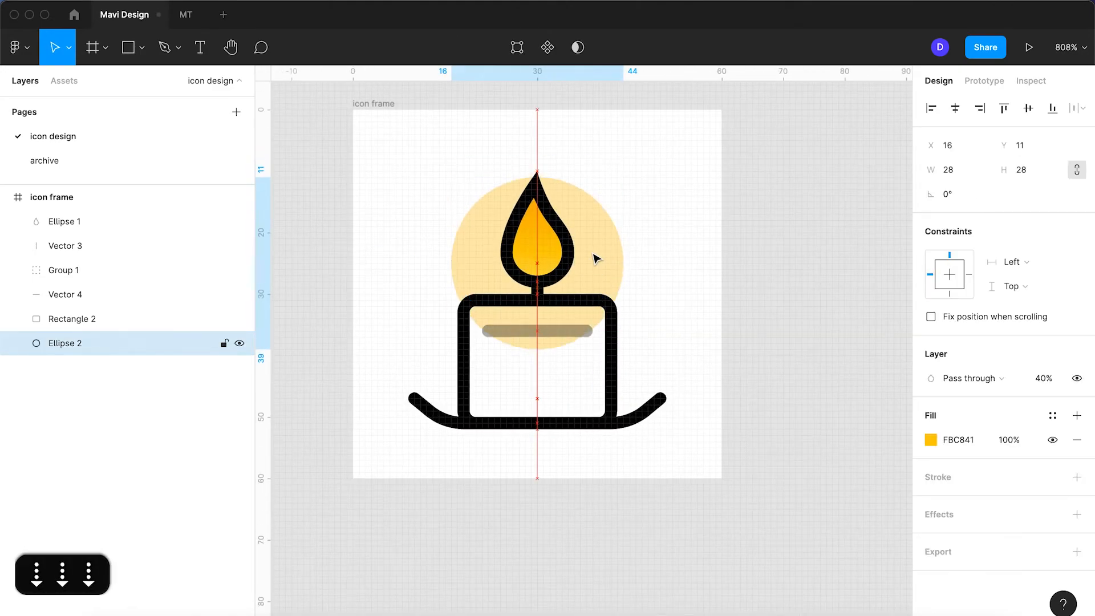
pyautogui.press('Down')
pyautogui.press('Down')
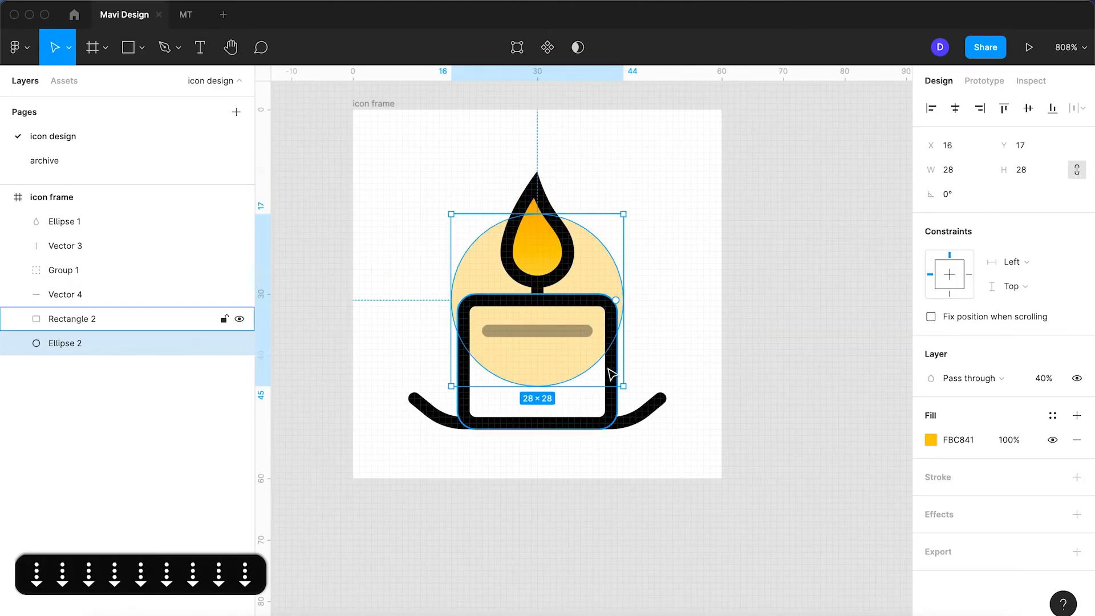
# - Enlarge the yellow circle about its centre to 44 × 44 and keep it at the back
pyautogui.moveTo(626, 390); pyautogui.dragTo(672, 420)
pyautogui.press('alt+super+bracketleft')
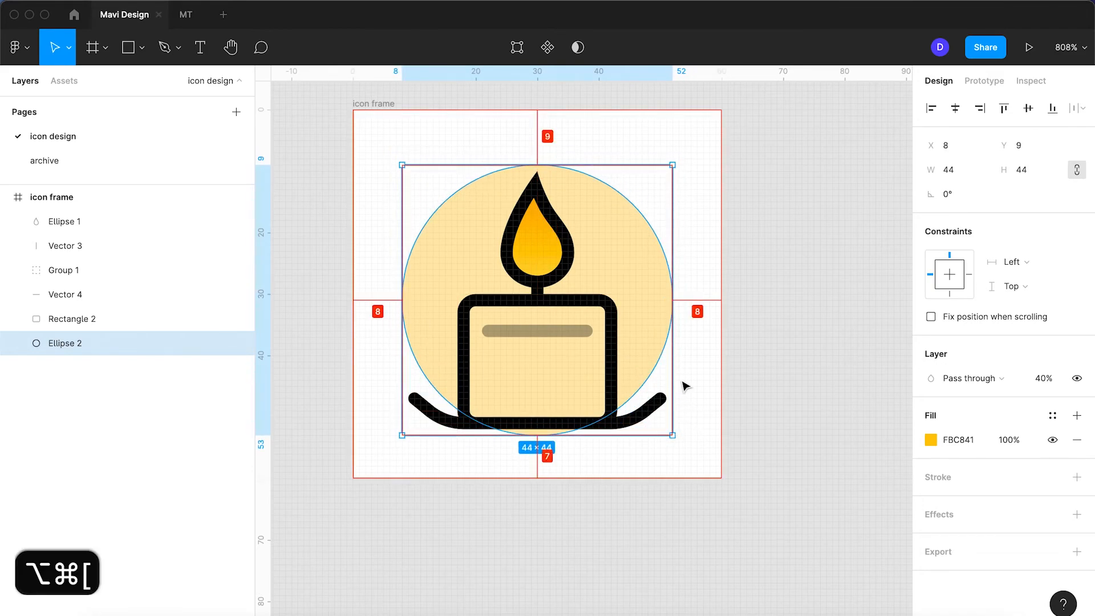
pyautogui.click(695, 335)
# - Paste a copy of the candle body rectangle in place and subtract it from the yellow circle
pyautogui.click(611, 354)
pyautogui.press('super+c')
pyautogui.press('super+v')
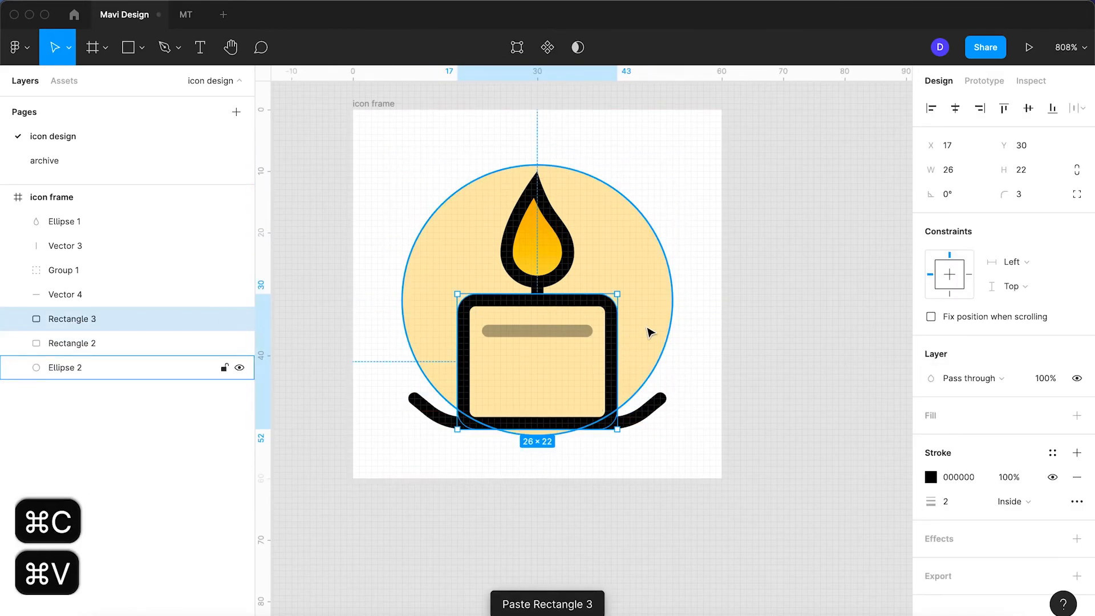
pyautogui.keyDown('shift'); pyautogui.click(649, 325); pyautogui.keyUp('shift')
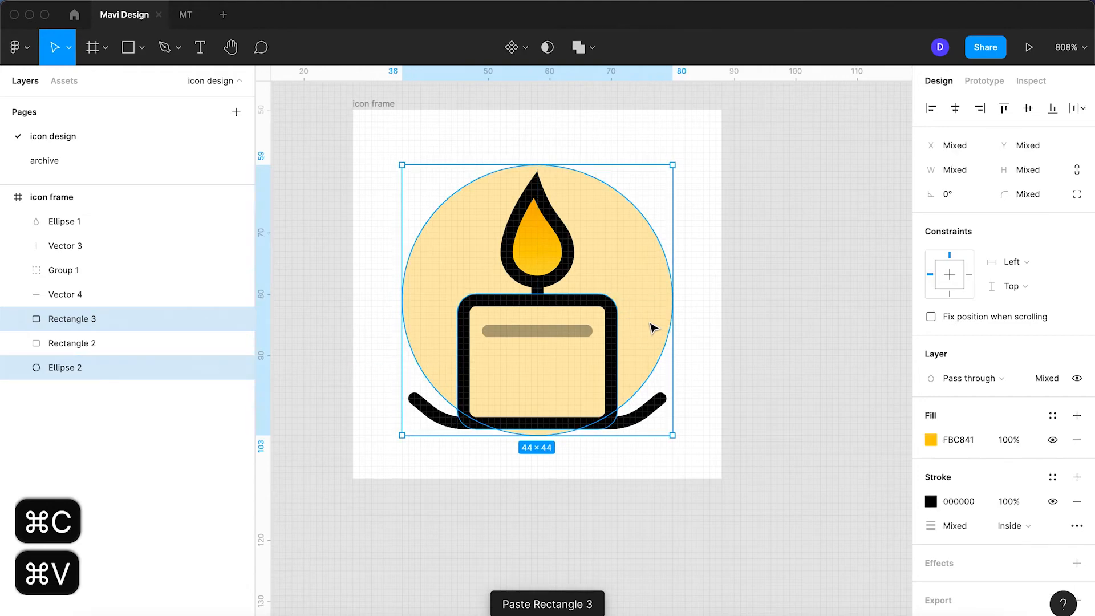
pyautogui.click(580, 46)
pyautogui.click(591, 105)
pyautogui.click(718, 173)
# - Move the subtracted shape aside, inspect it in outline view, and undo the move
pyautogui.moveTo(623, 354); pyautogui.dragTo(675, 254)
pyautogui.press('super+y')
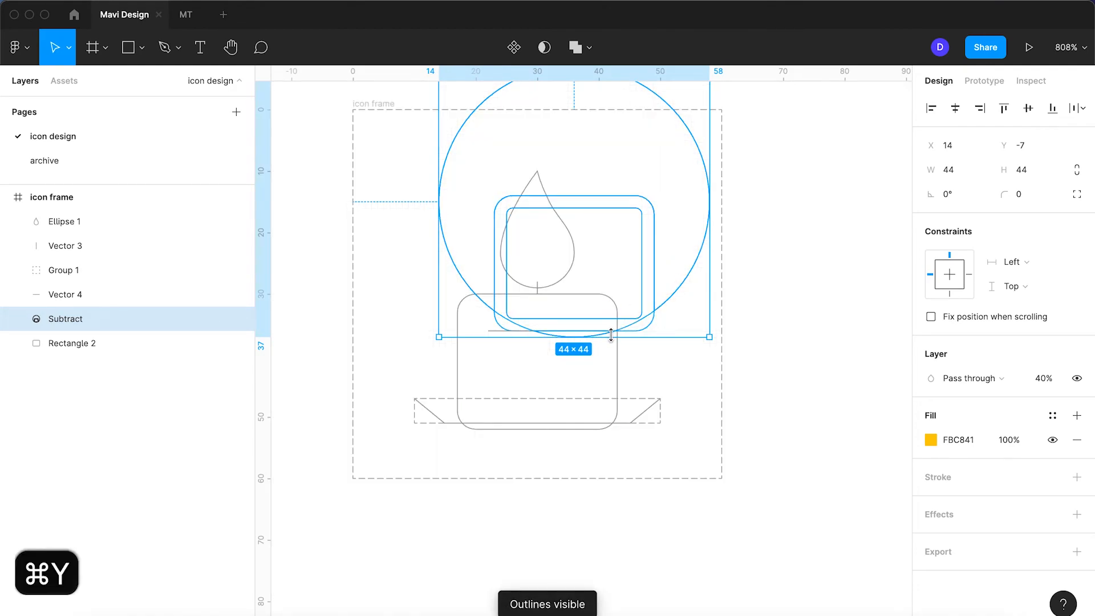
pyautogui.press('super+y')
pyautogui.press('super+z')
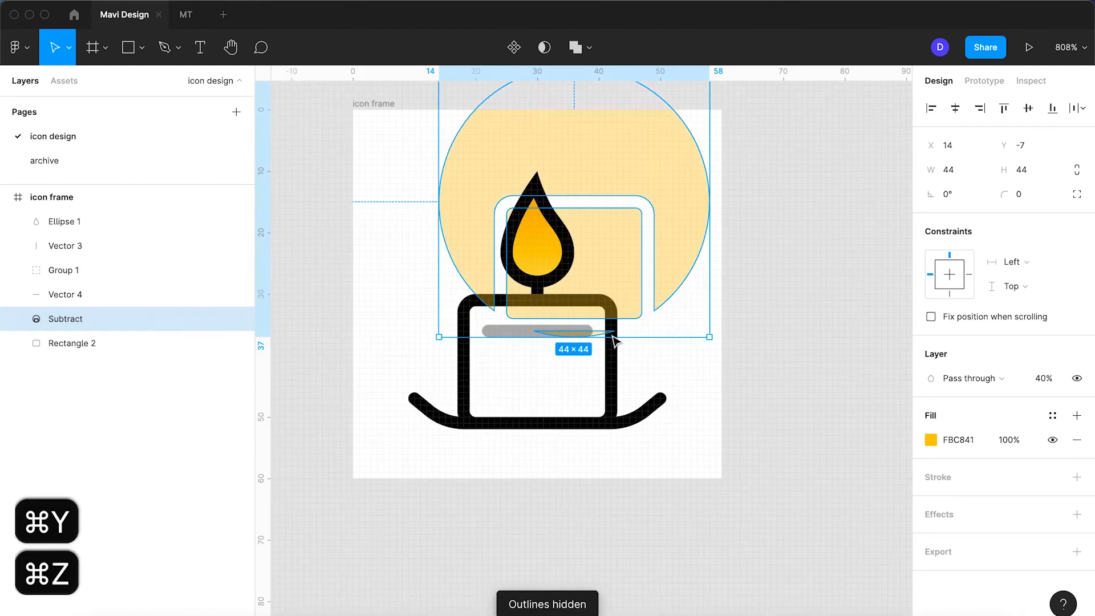
pyautogui.press('super+z')
pyautogui.press('shift+super+z')
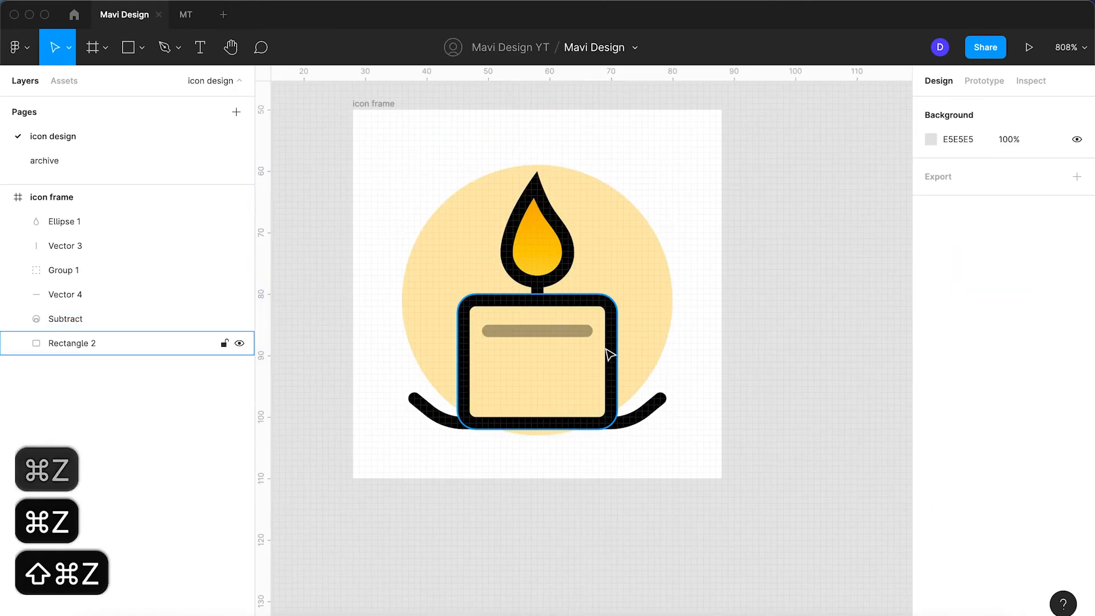
pyautogui.doubleClick(585, 370)
pyautogui.doubleClick(588, 385)
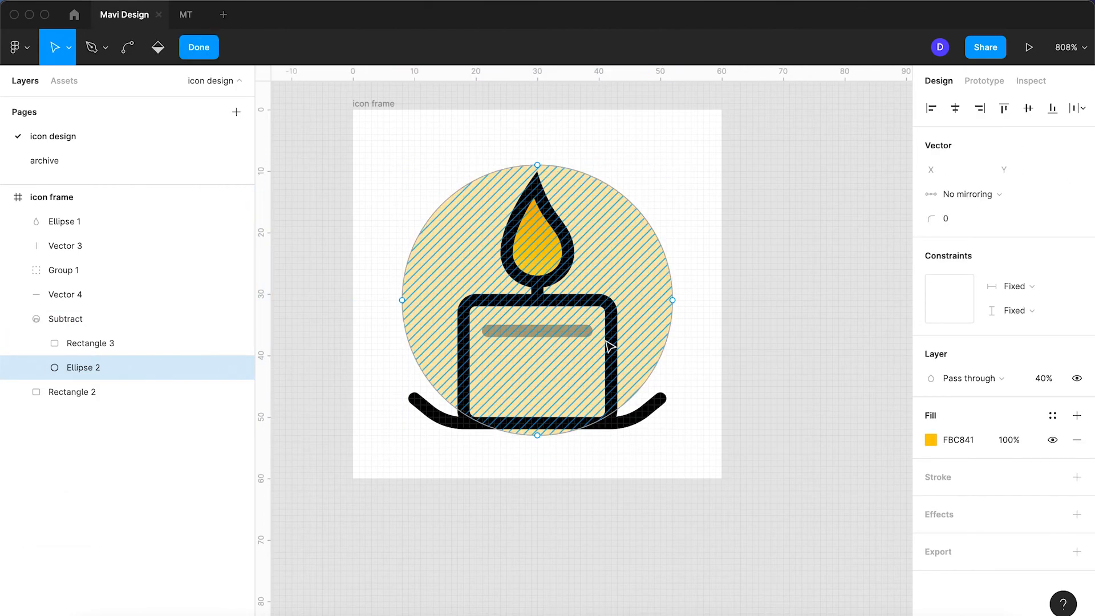
pyautogui.press('Return')
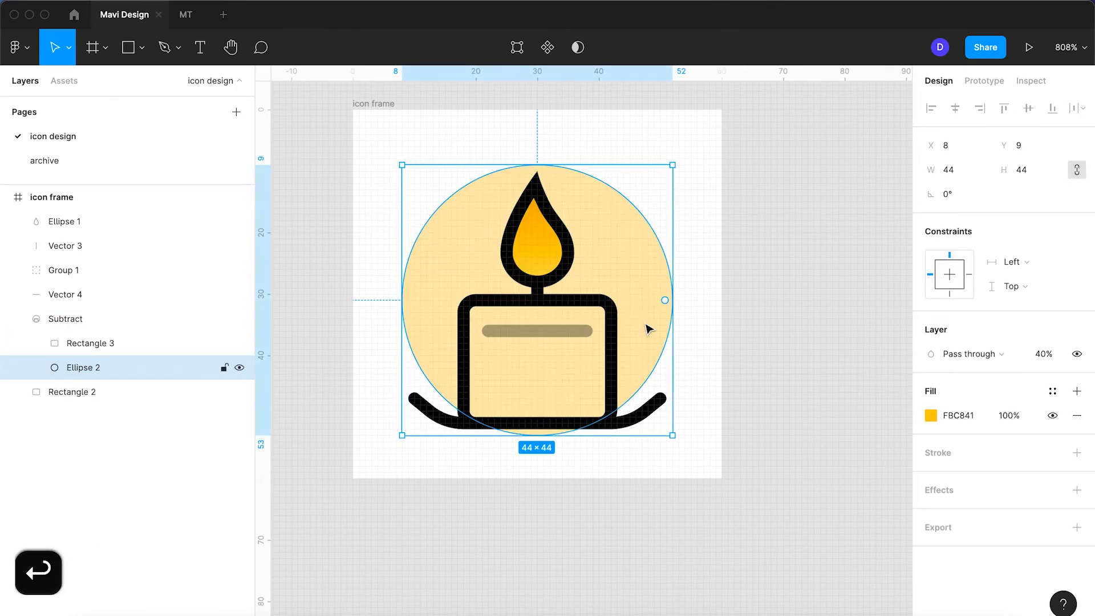
# - Flatten the Subtract layer into a single vector shape
pyautogui.click(122, 318)
pyautogui.click(593, 48)
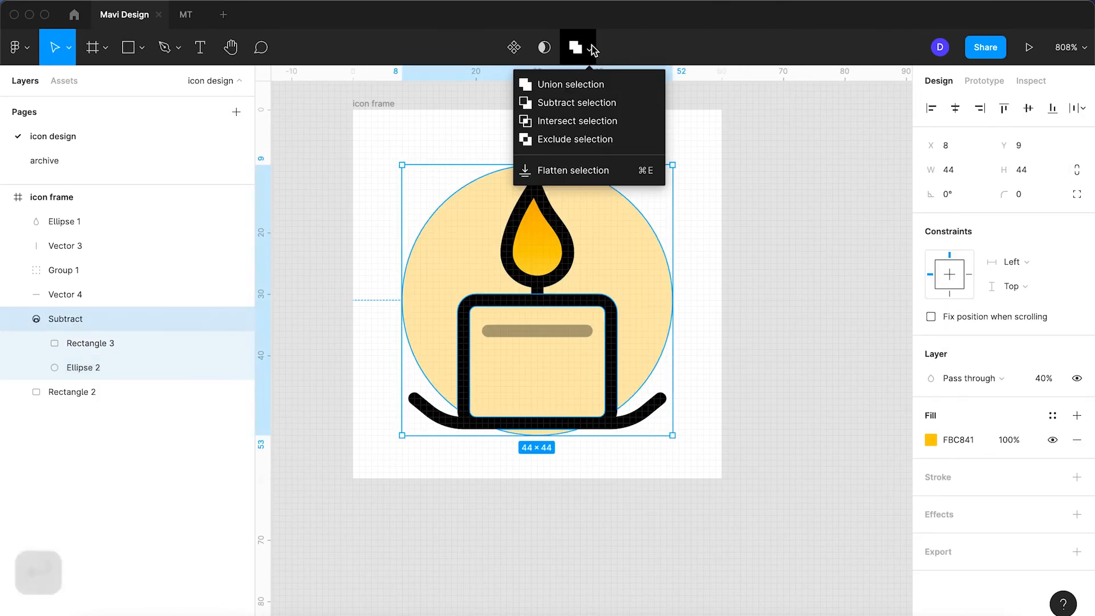
pyautogui.click(597, 170)
# - Delete the corner points of the inner rectangle from the flattened circle so the candle body is left unfilled
pyautogui.doubleClick(629, 300)
pyautogui.click(604, 312)
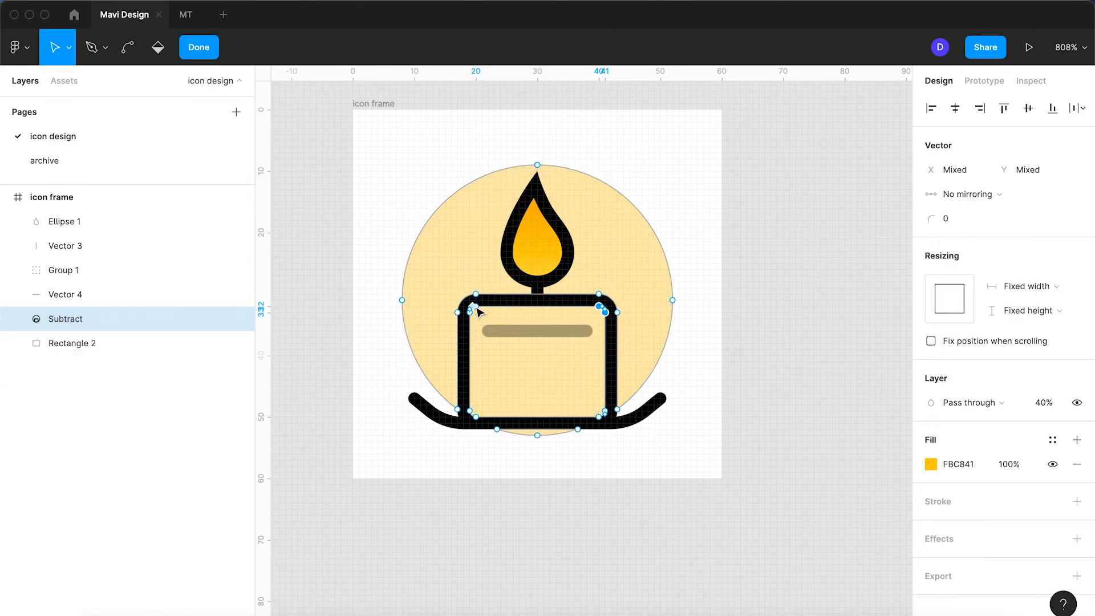
pyautogui.keyDown('shift'); pyautogui.click(476, 417); pyautogui.keyUp('shift')
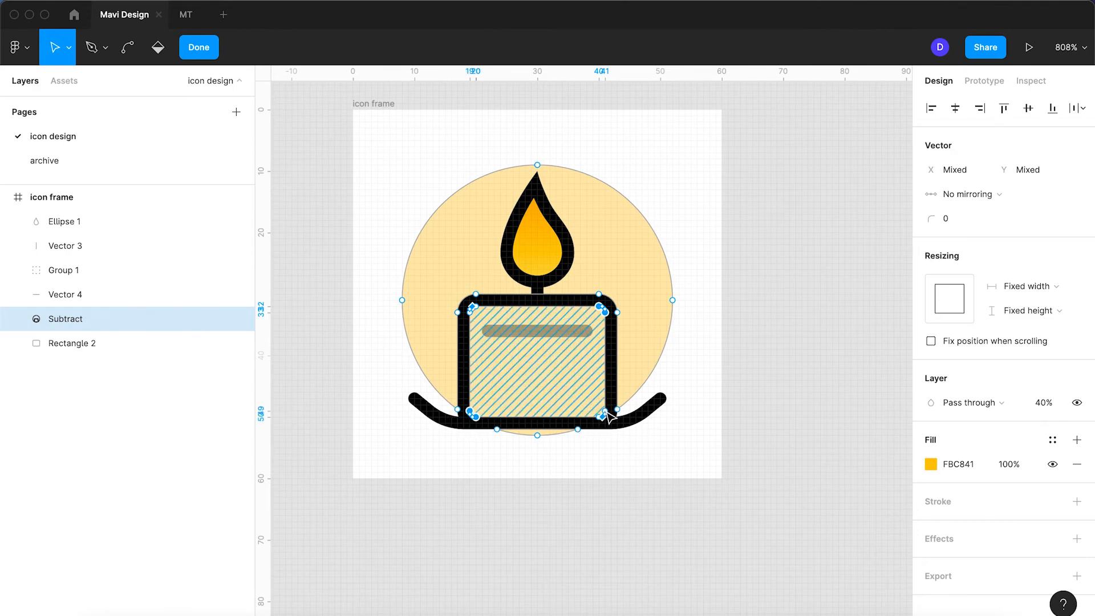
pyautogui.scroll(5, 609, 417)
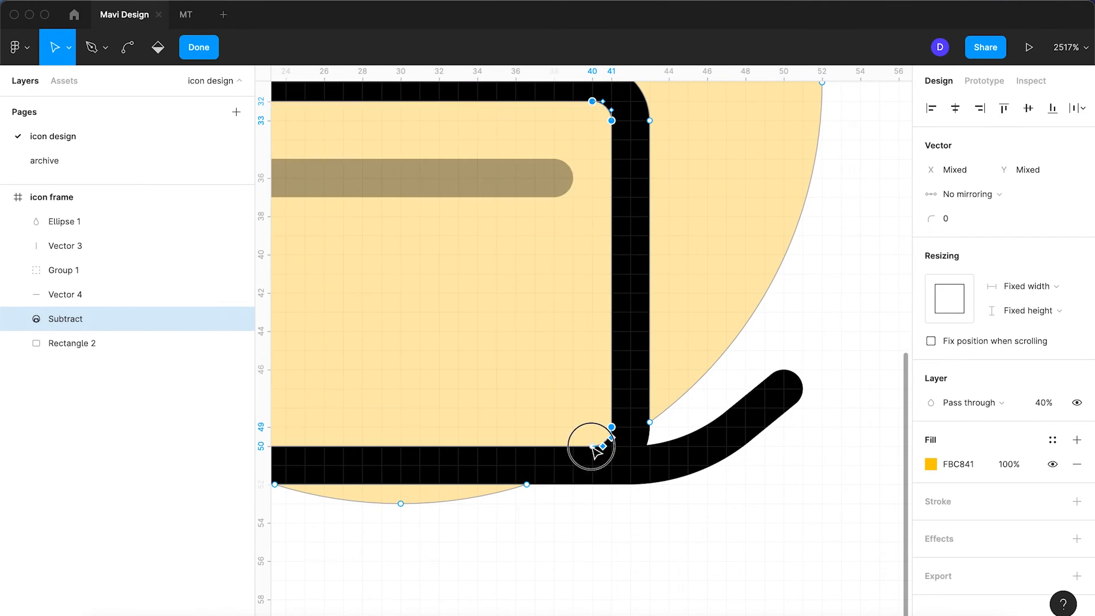
pyautogui.press('BackSpace')
pyautogui.scroll(-5, 562, 421)
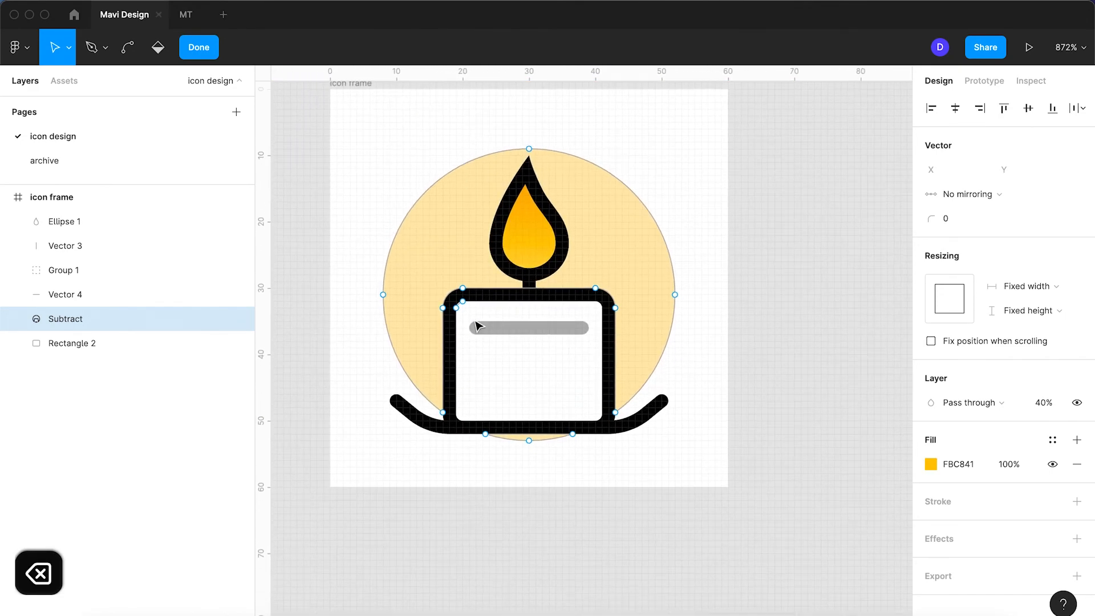
# - Delete the two leftover vector points at the candle body's inner upper-left corner
pyautogui.click(457, 308)
pyautogui.keyDown('shift'); pyautogui.click(463, 301); pyautogui.keyUp('shift')
pyautogui.press('BackSpace')
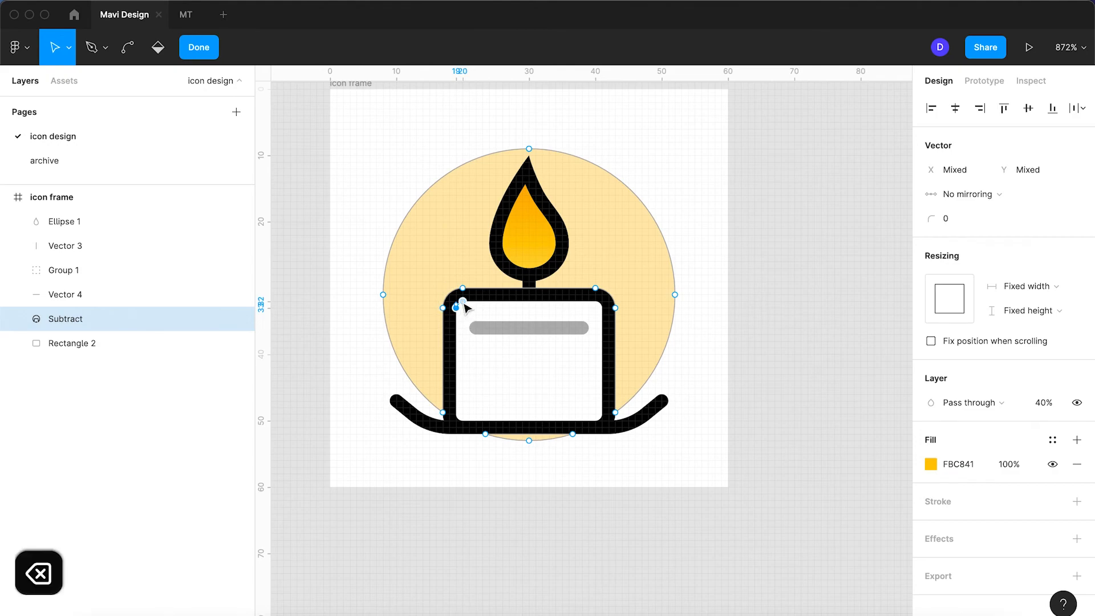
# - Delete the vector points of the glow circle's small sliver below the candle plate and finish editing the shape
pyautogui.keyDown('shift'); pyautogui.click(486, 434); pyautogui.keyUp('shift')
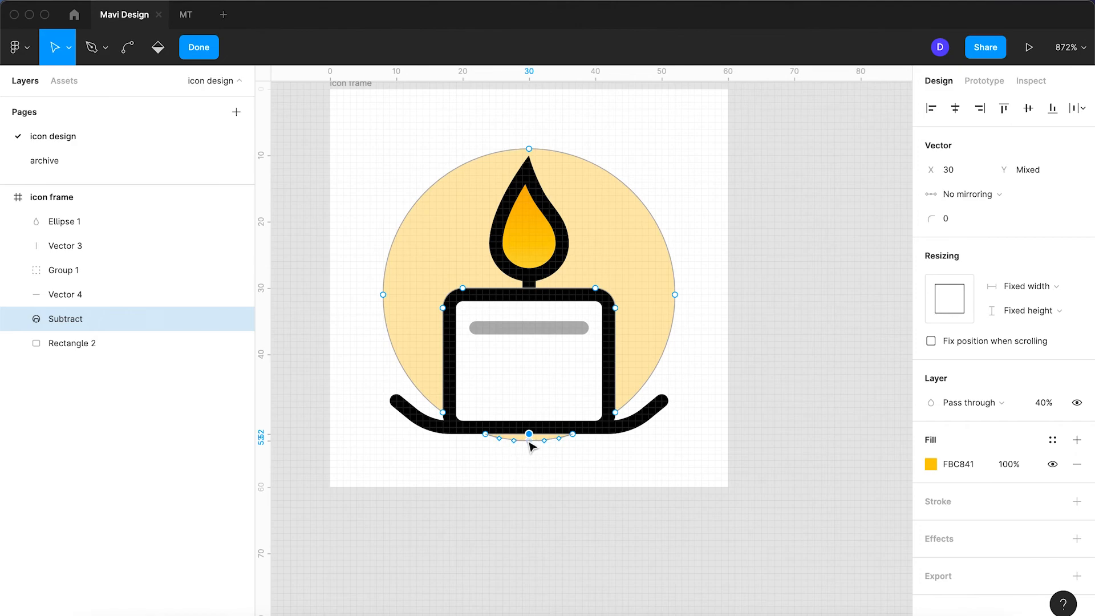
pyautogui.press('BackSpace')
pyautogui.press('Return')
pyautogui.click(528, 475)
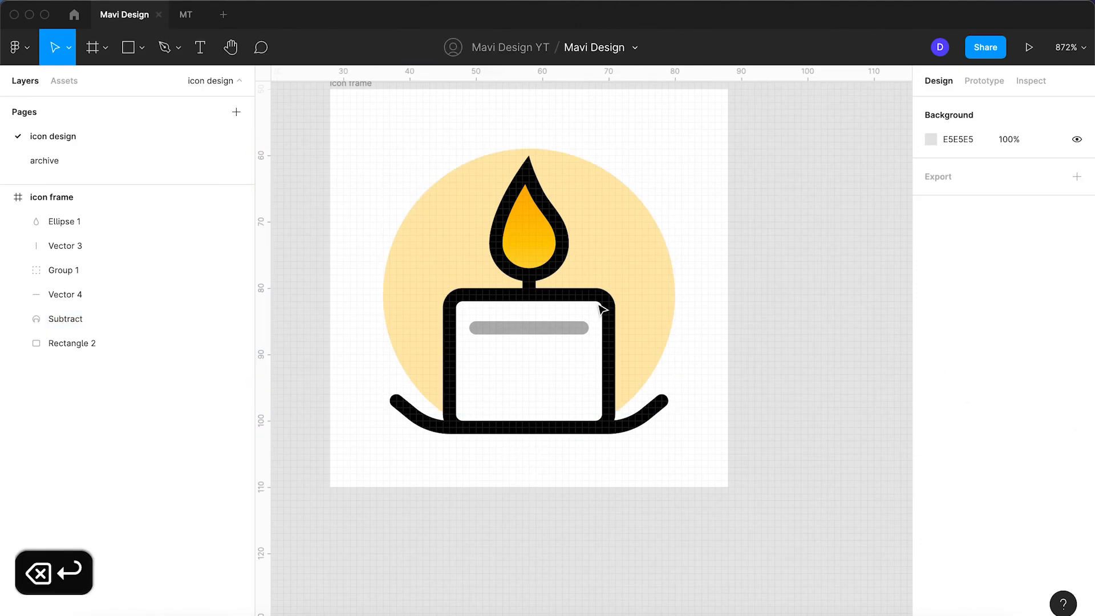
pyautogui.click(641, 284)
pyautogui.scroll(-10, 641, 284)
pyautogui.click(705, 273)
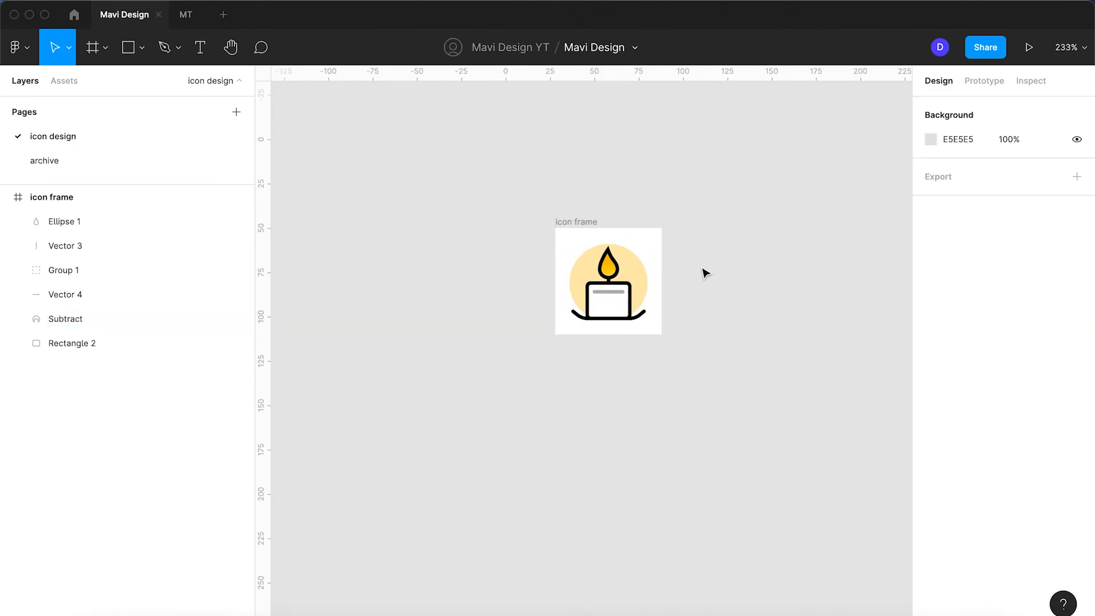
pyautogui.scroll(5, 601, 274)
pyautogui.moveTo(726, 268); pyautogui.dragTo(682, 217)
pyautogui.press('super+z')
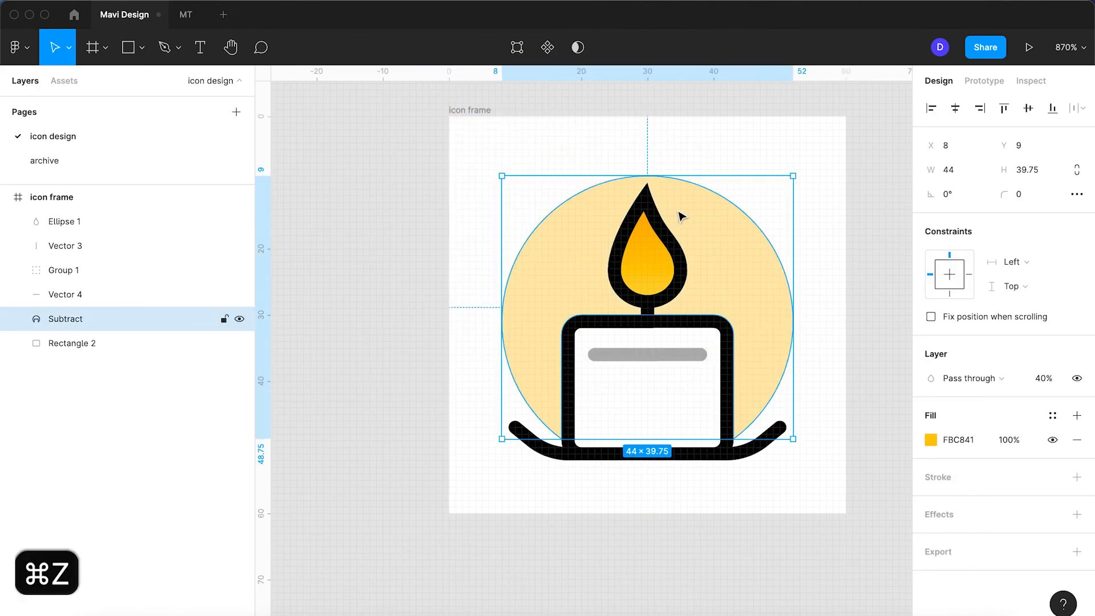
# - Nudge the glow shape down 1 px so its upper edge meets the flame tip
pyautogui.click(808, 188)
pyautogui.scroll(-5, 809, 187)
pyautogui.click(805, 206)
pyautogui.scroll(5, 790, 210)
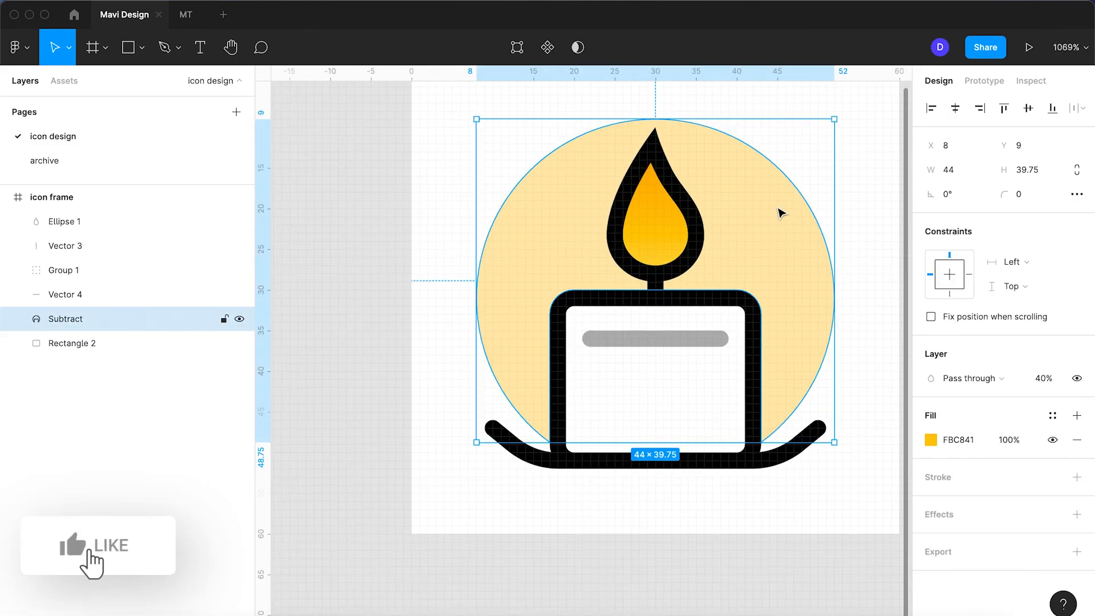
pyautogui.press('Down')
pyautogui.click(778, 108)
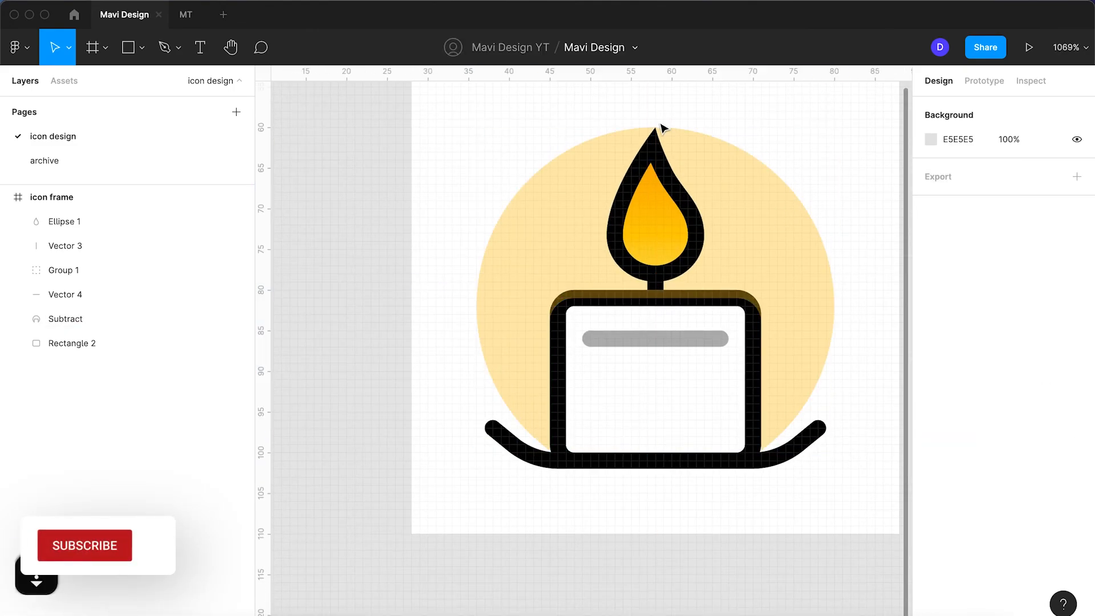
pyautogui.scroll(5, 660, 128)
pyautogui.scroll(-8, 657, 132)
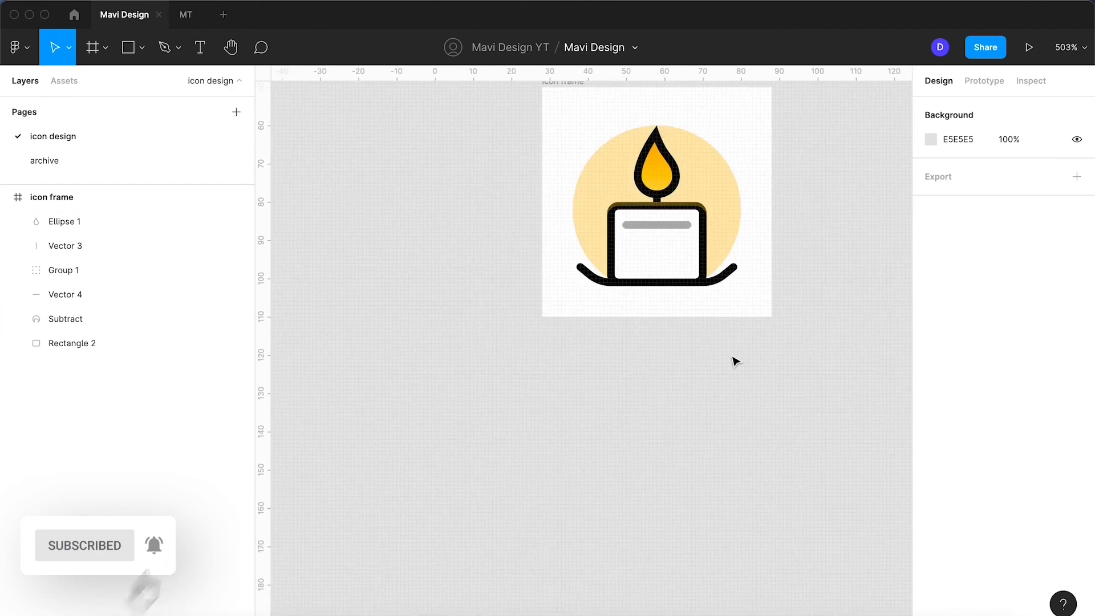
# - Send the Subtract glow shape to the back, behind the candle body rectangle
pyautogui.click(736, 222)
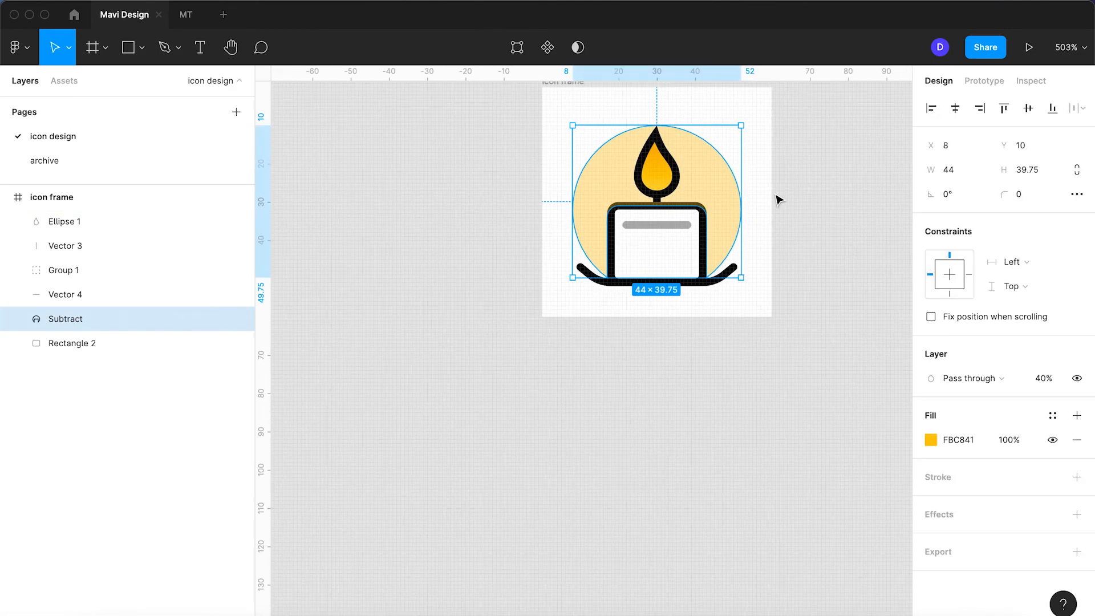
pyautogui.scroll(5, 740, 207)
pyautogui.click(763, 279)
pyautogui.click(702, 255)
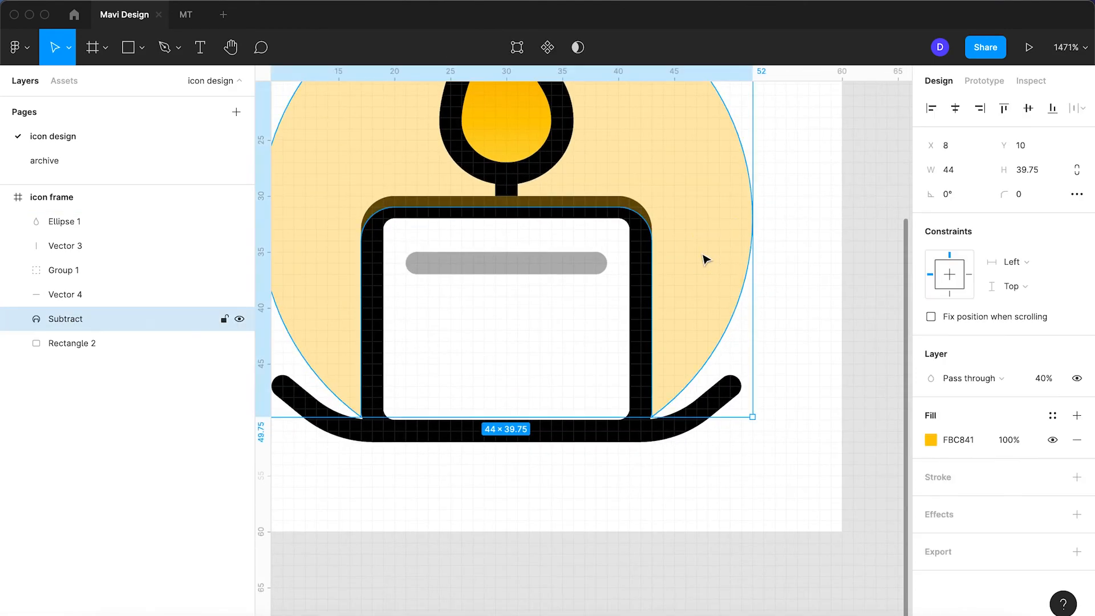
pyautogui.press('alt+super+bracketleft')
pyautogui.scroll(-8, 708, 259)
pyautogui.click(705, 311)
pyautogui.click(712, 262)
pyautogui.click(736, 299)
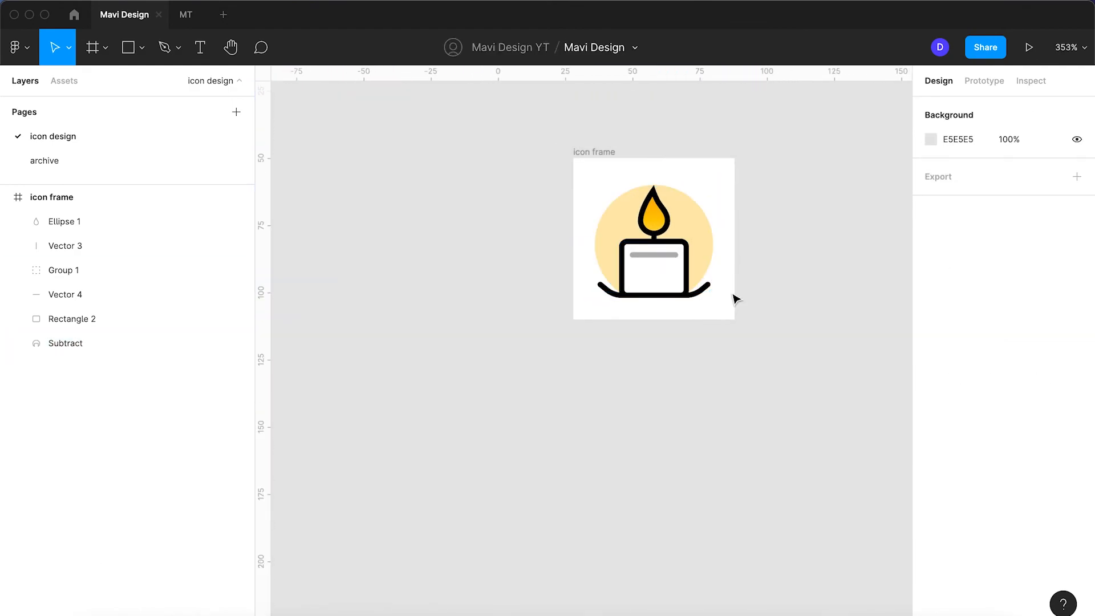
# - Group all layers of the candle icon and move the group up 1 px to Y 9 in the frame
pyautogui.scroll(2, 735, 304)
pyautogui.moveTo(723, 304); pyautogui.dragTo(543, 152)
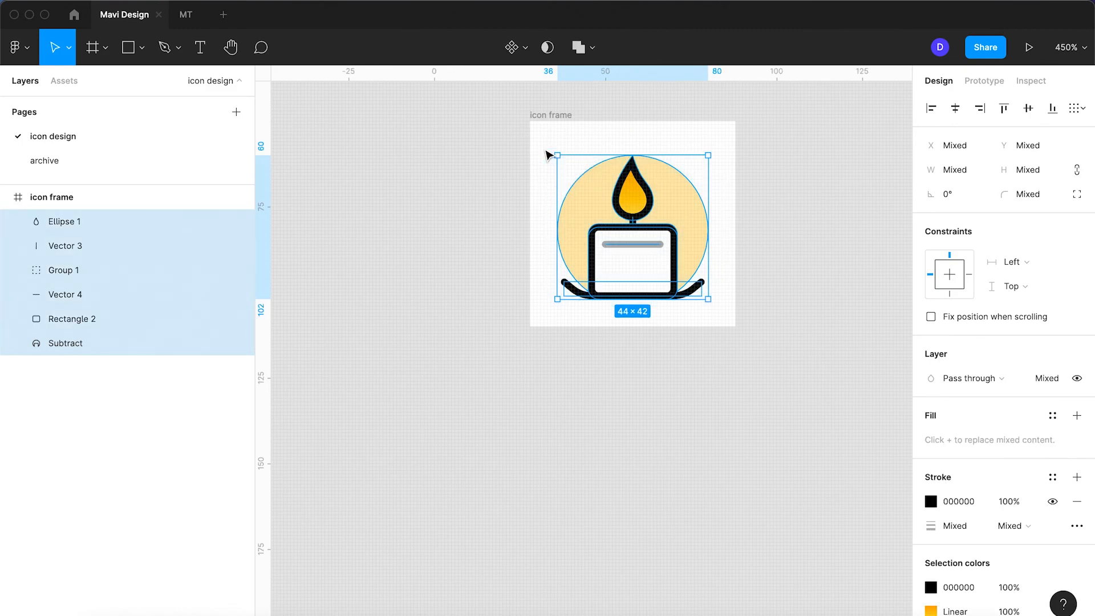
pyautogui.press('super+g')
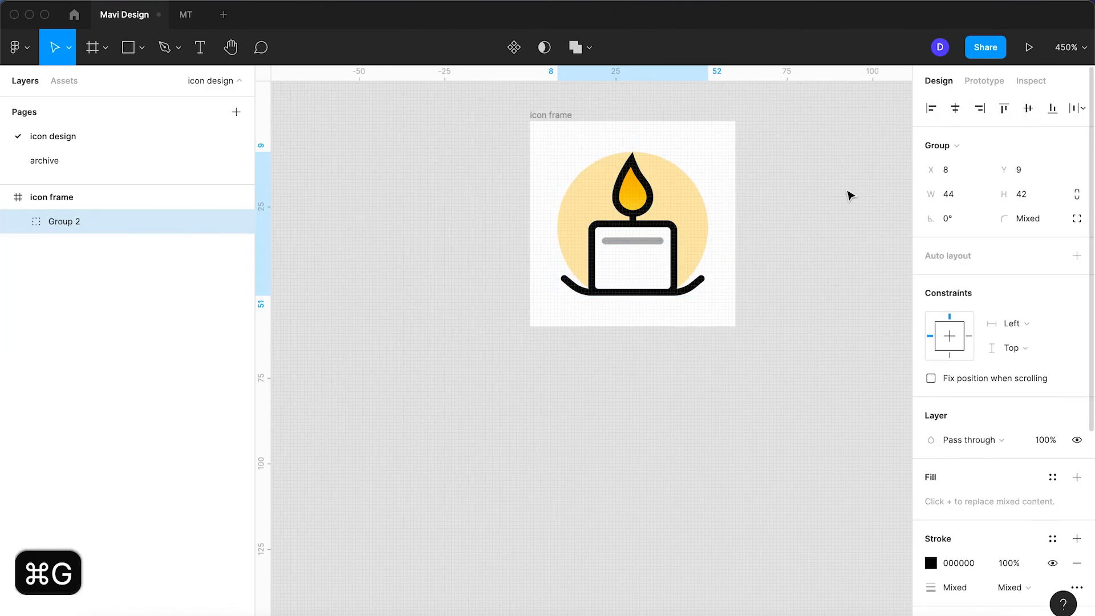
pyautogui.click(714, 166)
pyautogui.hotkey('shift', '1')
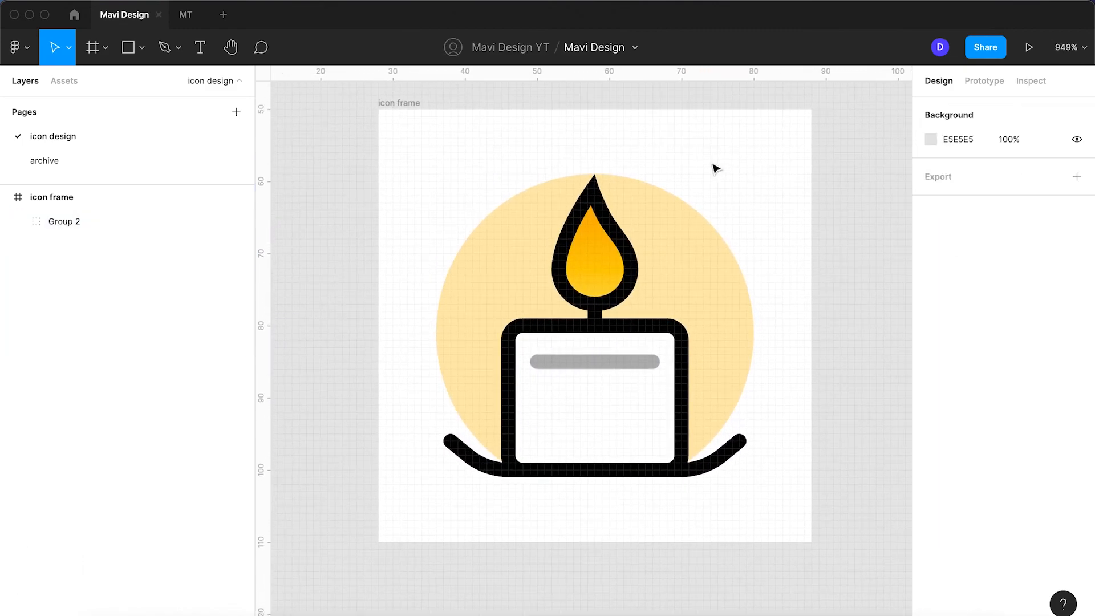